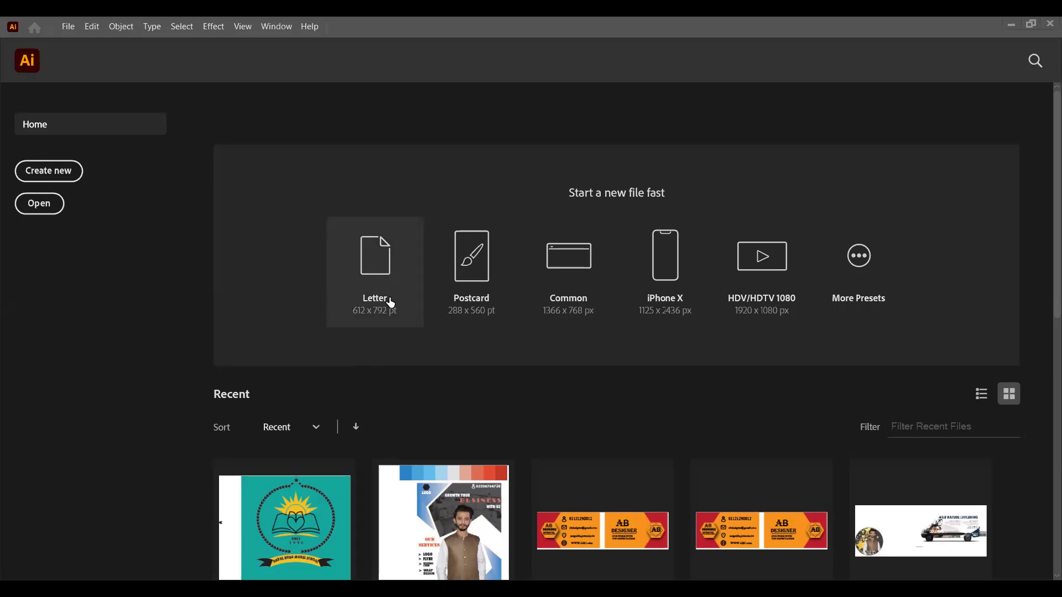
Create a new Letter document and draw a square about 327 pt wide near the middle of the artboard.
left_click(386, 238)
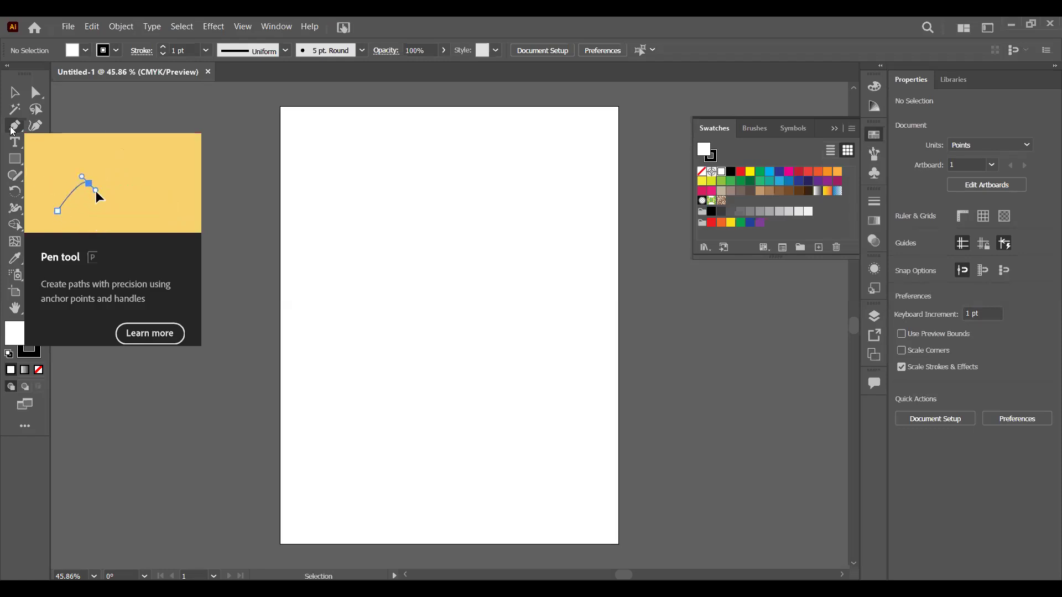
left_click(13, 129)
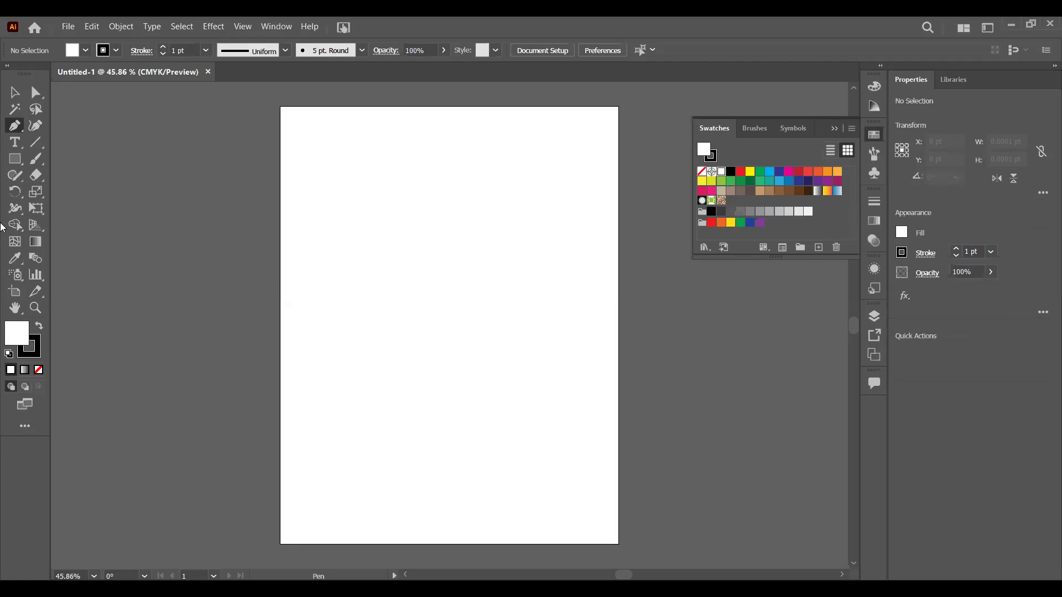
left_click_drag(19, 160, 78, 158)
left_click_drag(362, 223, 542, 389)
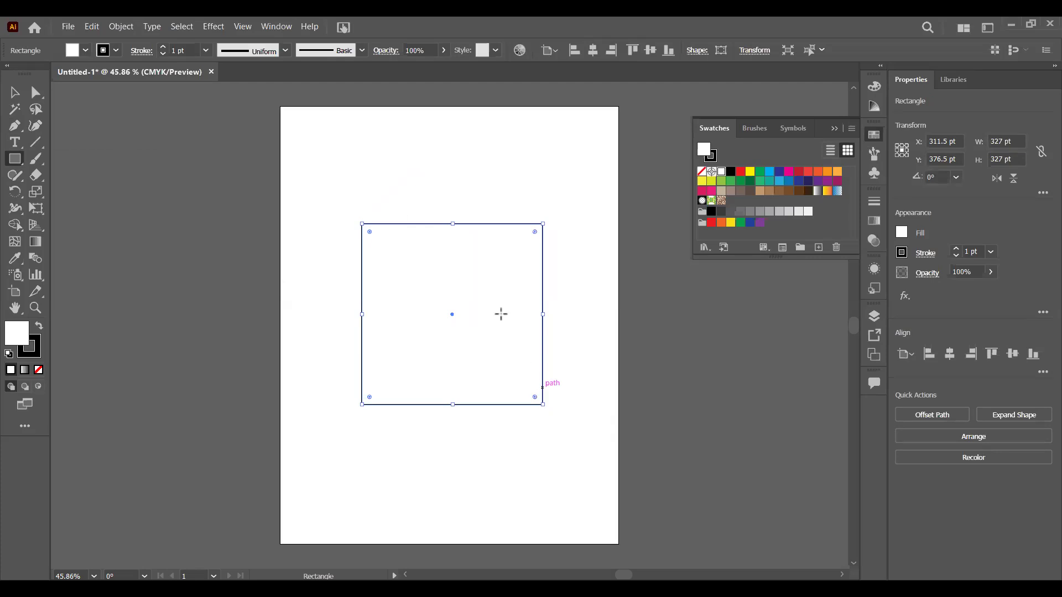
Select the square and bring up the Align panel, then dismiss the panel.
left_click(18, 93)
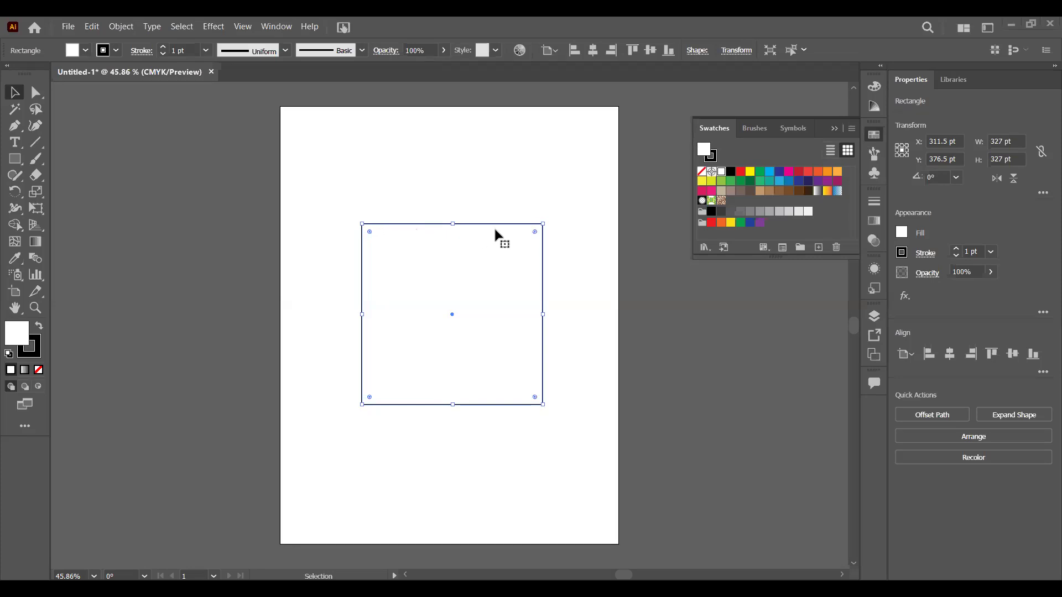
left_click(361, 225)
key("shift+F7")
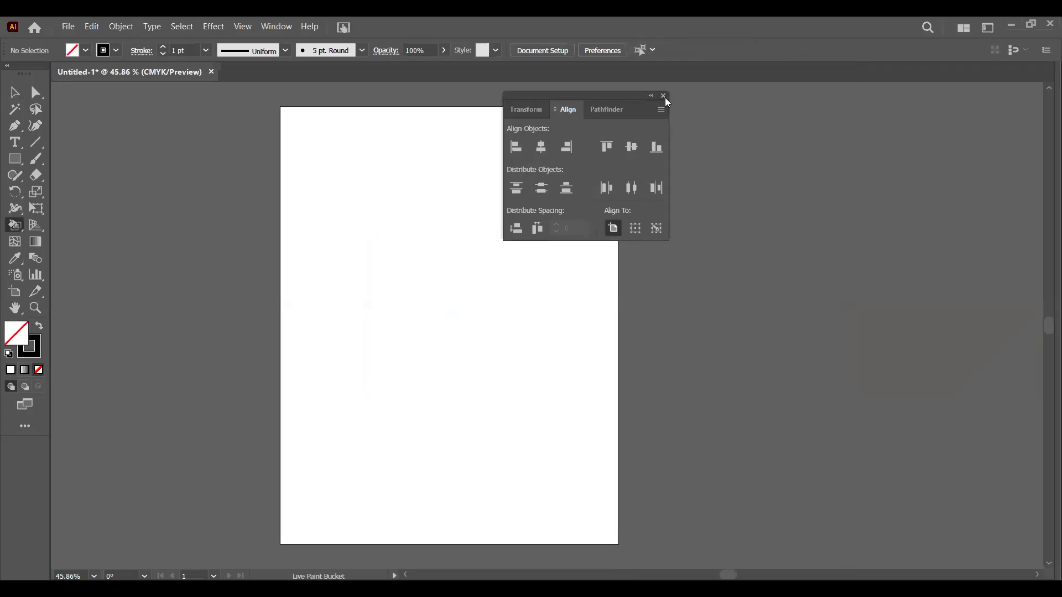
left_click(664, 97)
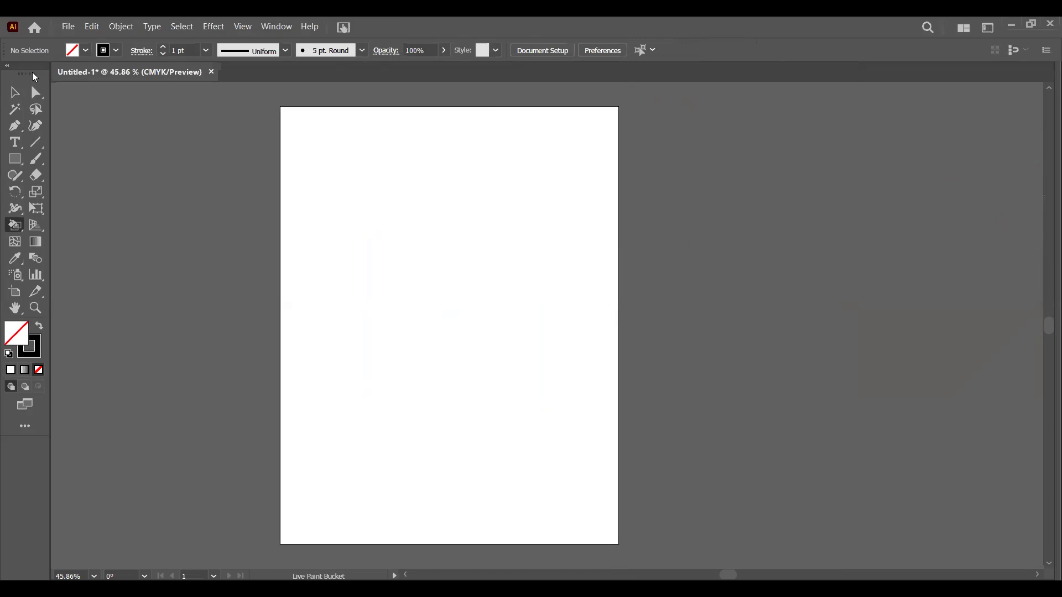
Detach and close the toolbar, and restore the panels by resetting the Essentials Classic workspace.
left_click_drag(44, 69, 112, 147)
left_click(122, 145)
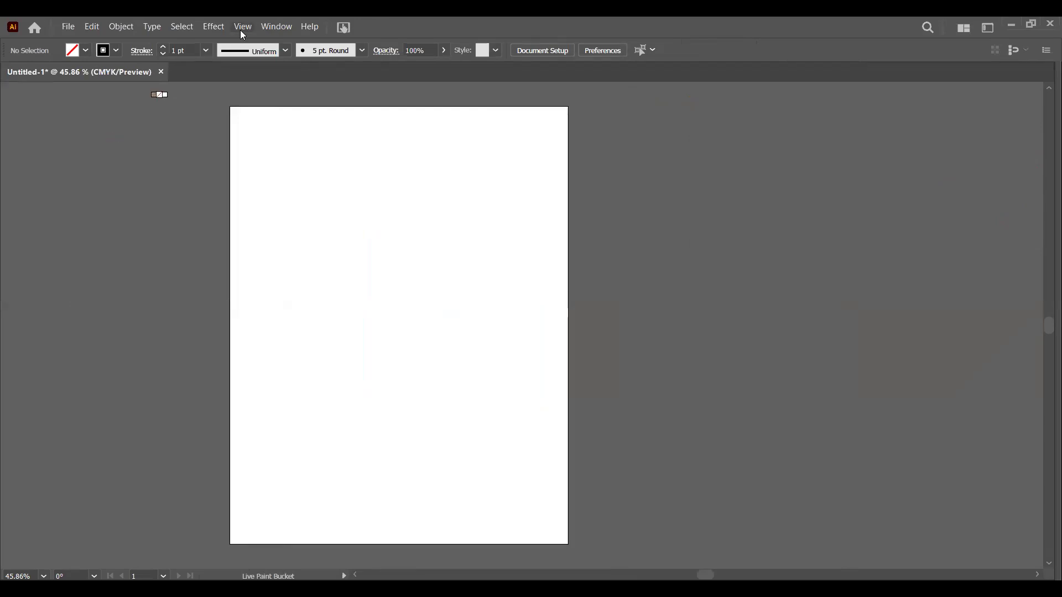
left_click(264, 27)
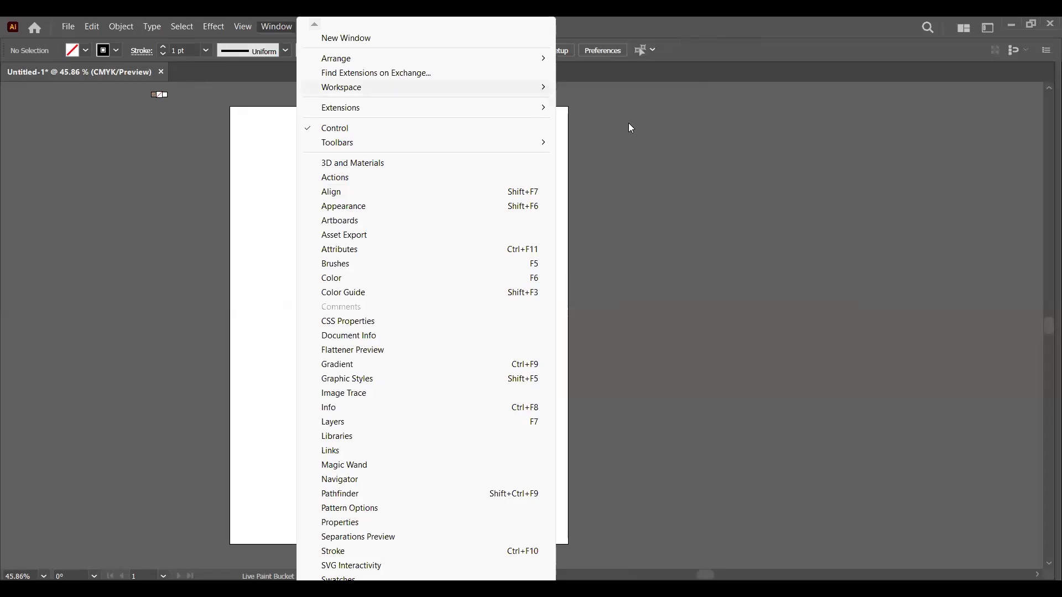
mouse_move(630, 128)
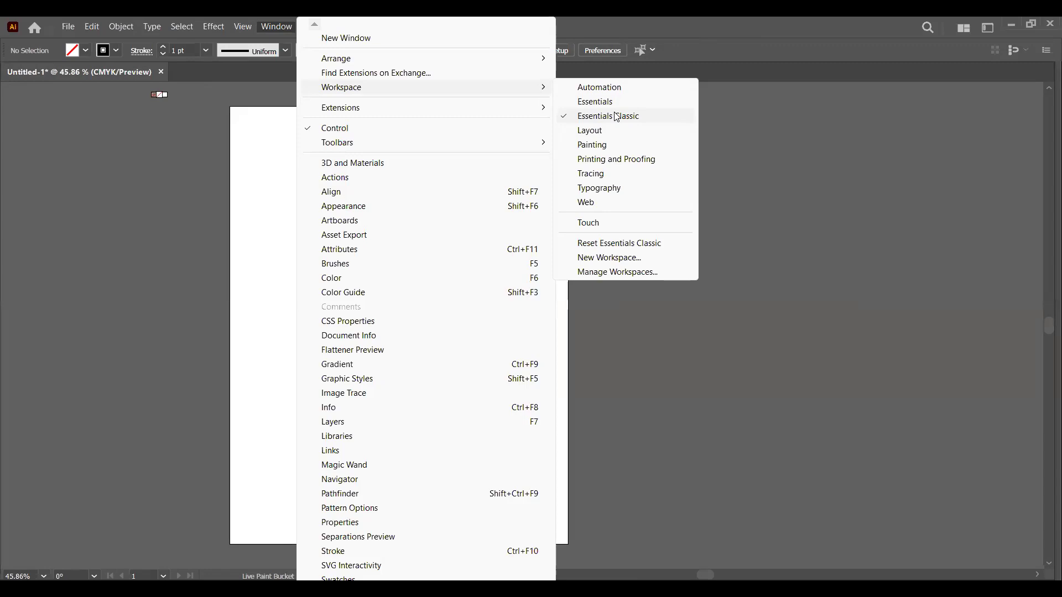
left_click(593, 247)
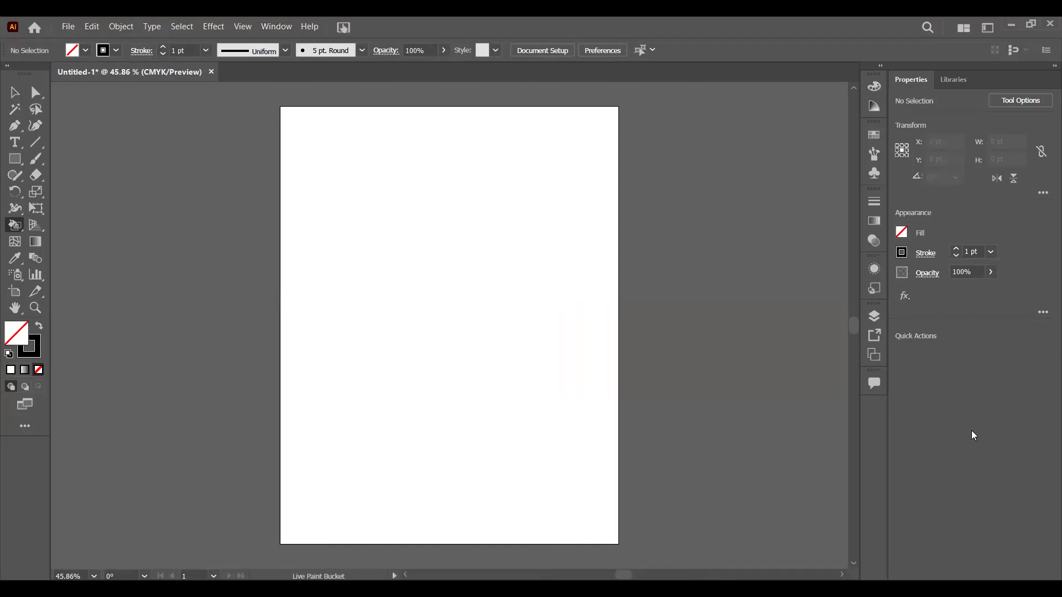
Draw a closed rectangular path about 324 by 294 pt on the artboard with the Pen tool.
left_click(17, 132)
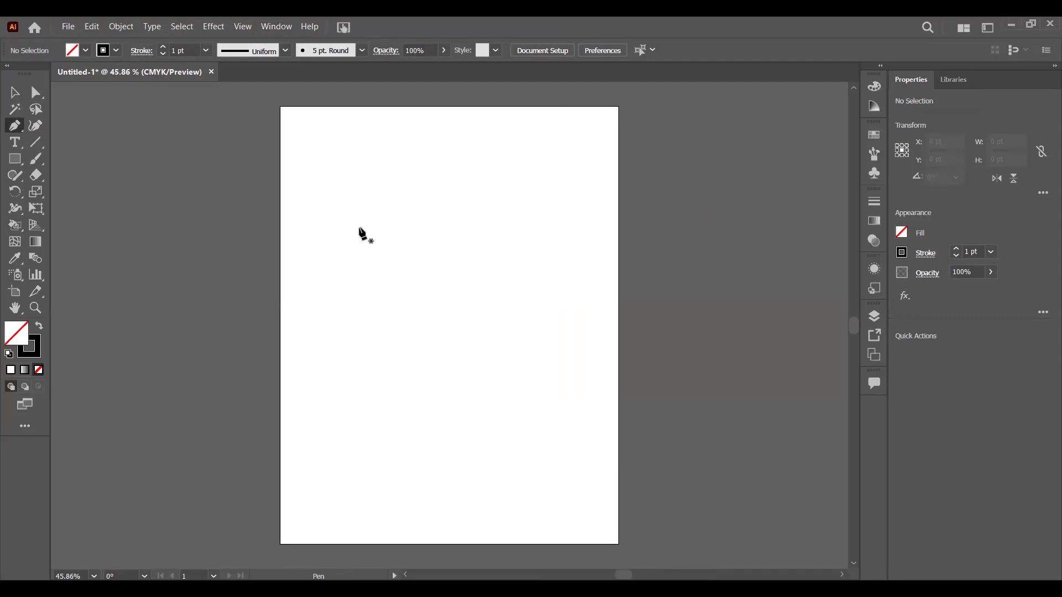
left_click(338, 251)
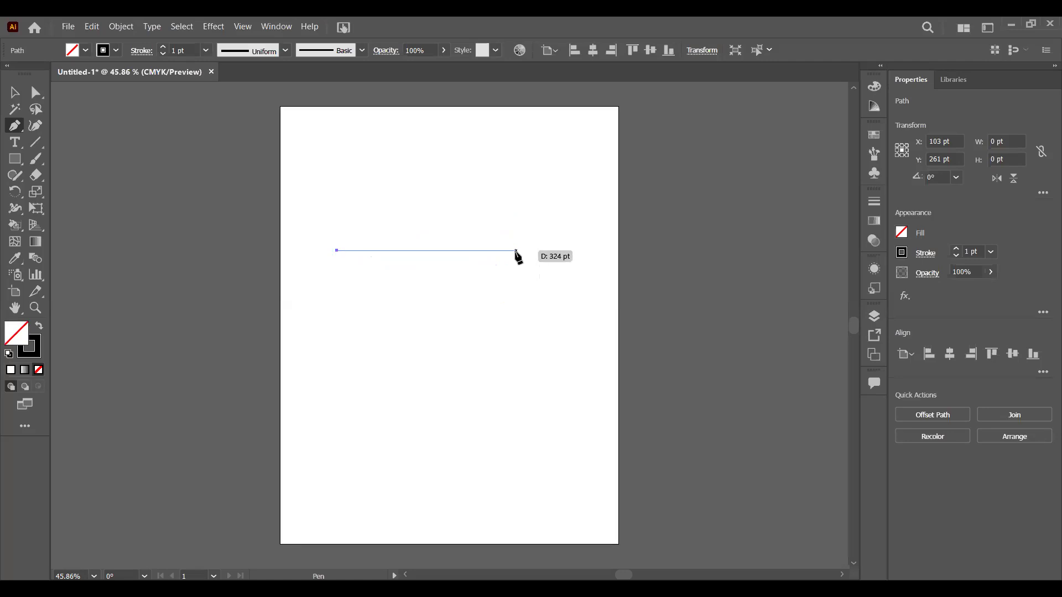
left_click(516, 252, "shift")
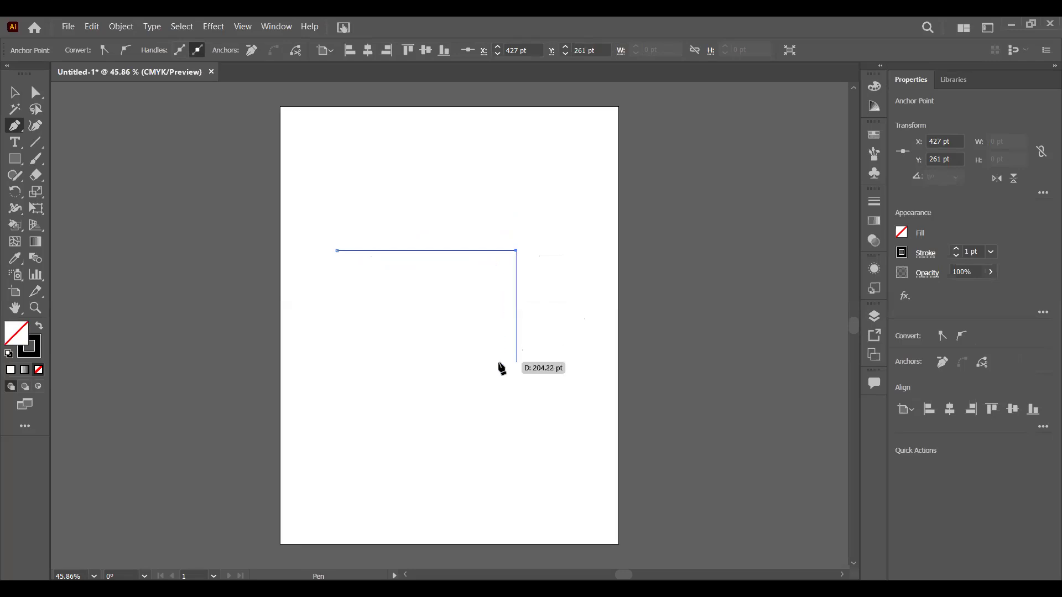
left_click(516, 414, "shift")
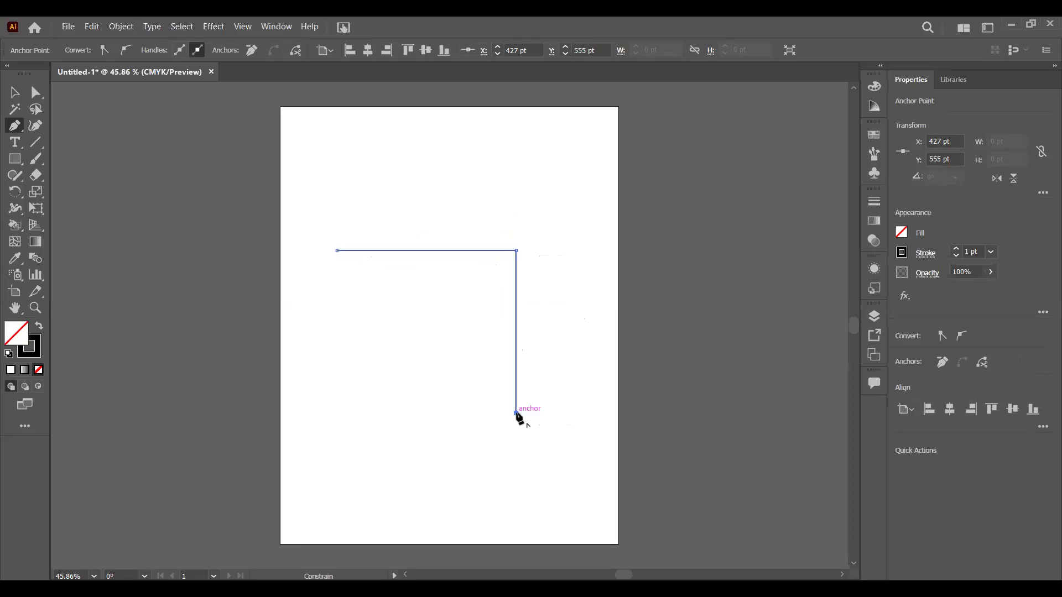
left_click(337, 414)
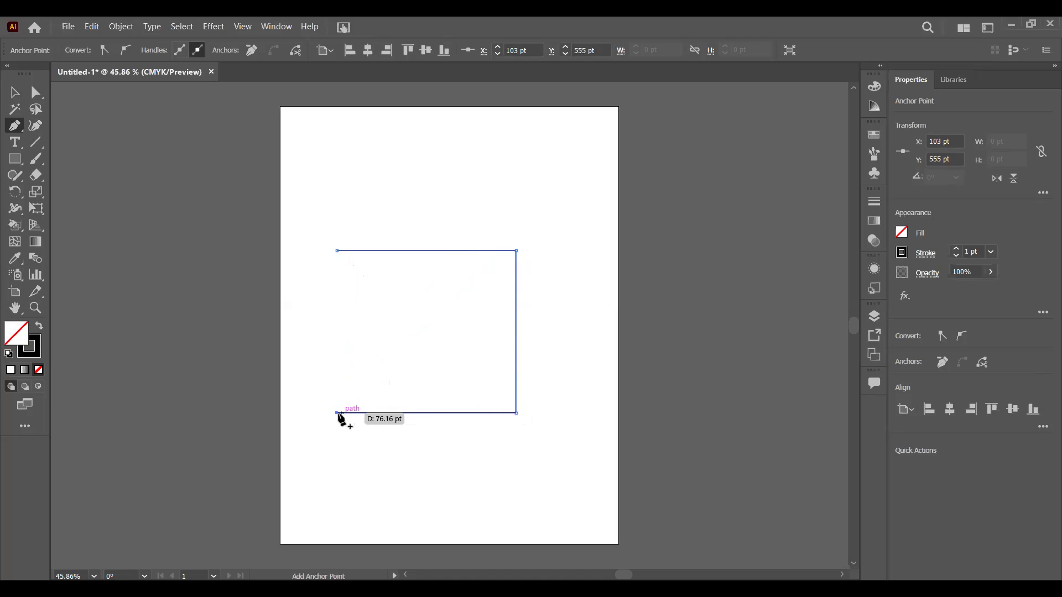
left_click(337, 252)
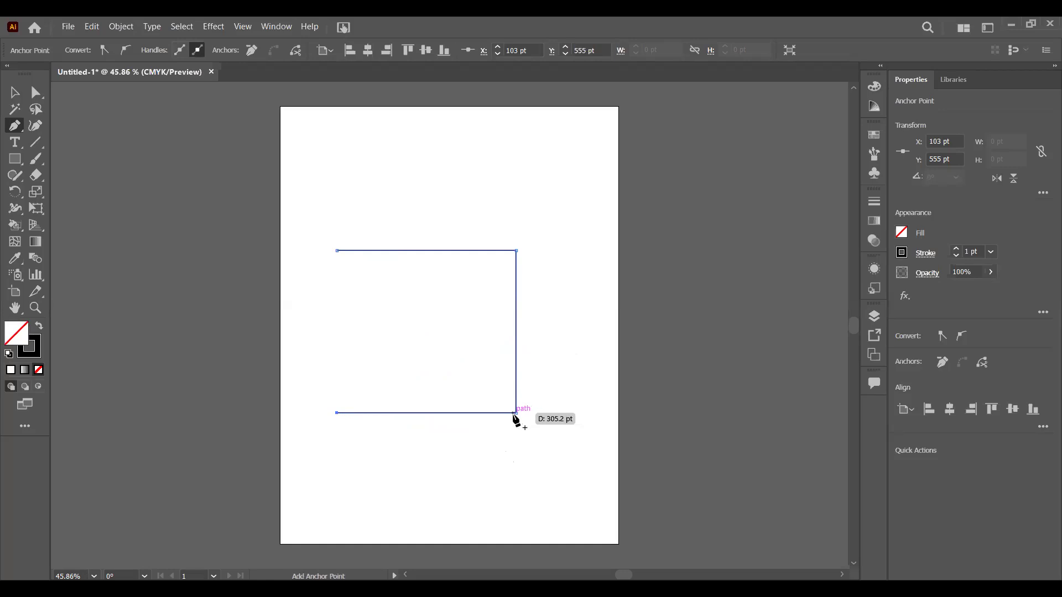
left_click(337, 251)
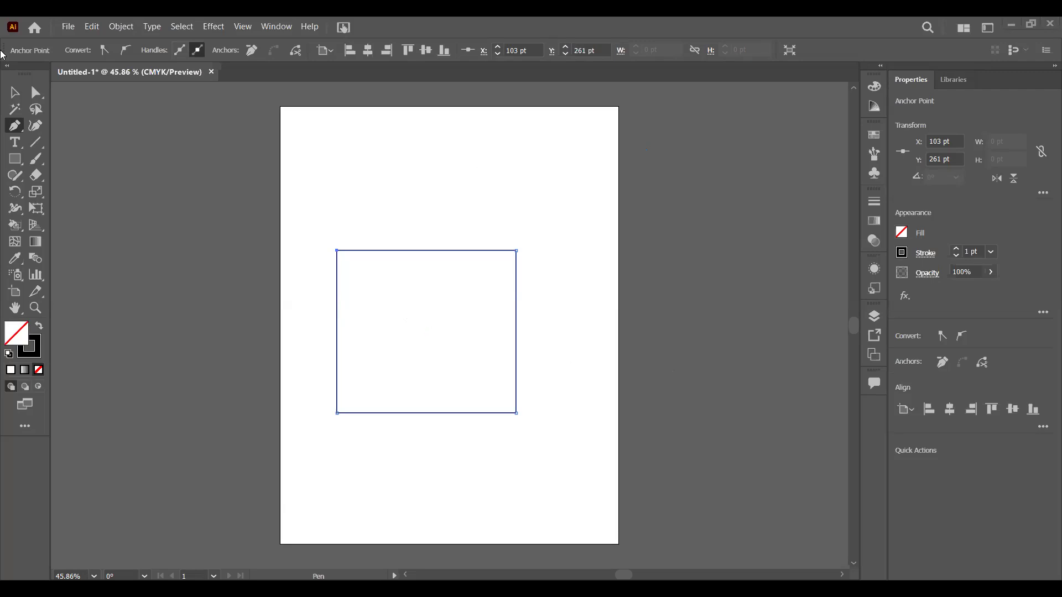
Select the whole pen-drawn rectangle and delete it from the artboard.
left_click(25, 95)
left_click_drag(325, 237, 501, 401)
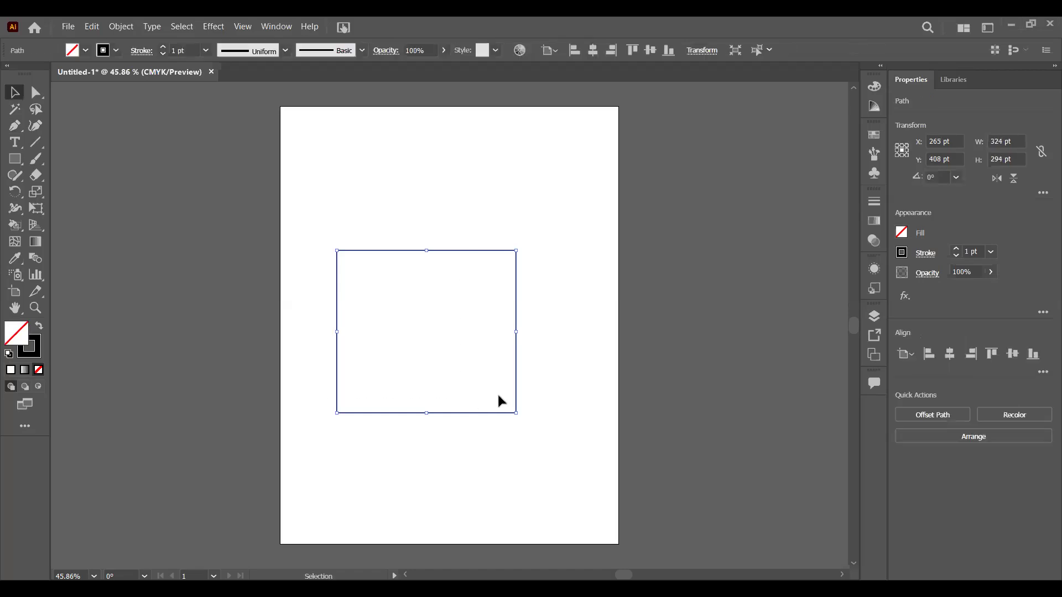
key("Delete")
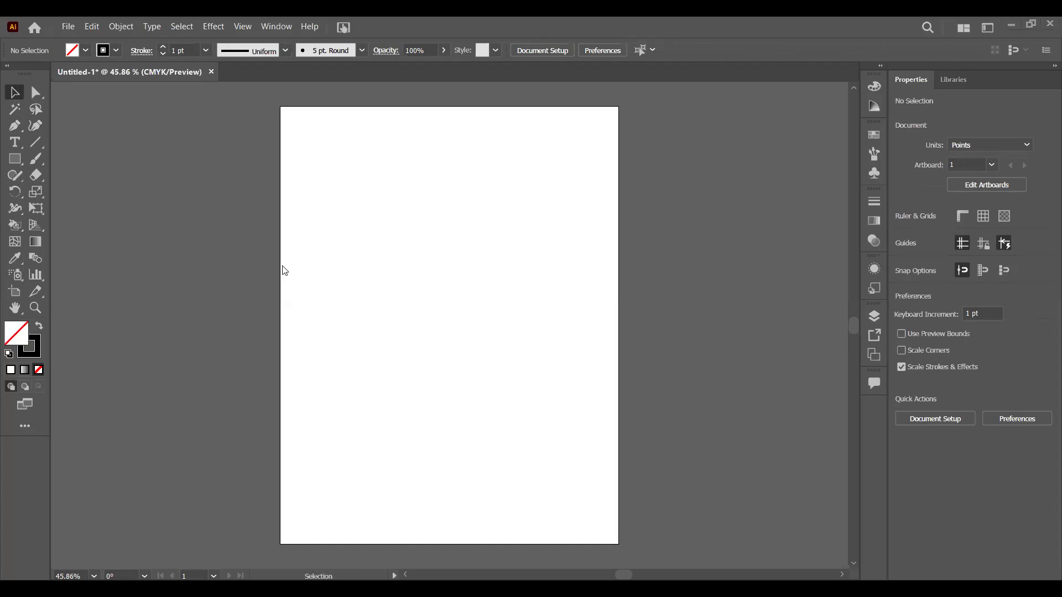
key("ctrl+super+o")
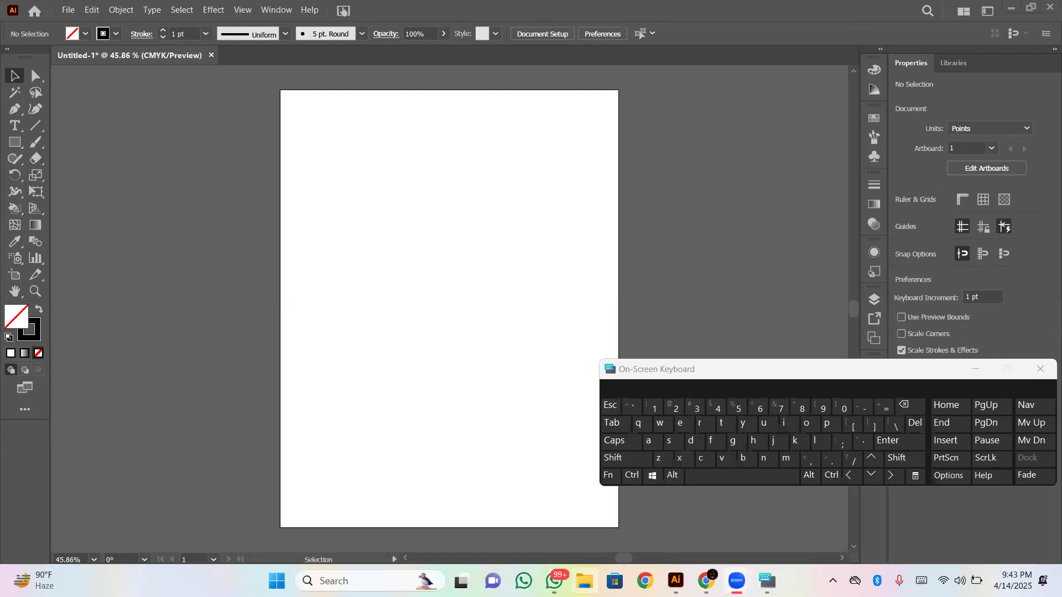
left_click(585, 580)
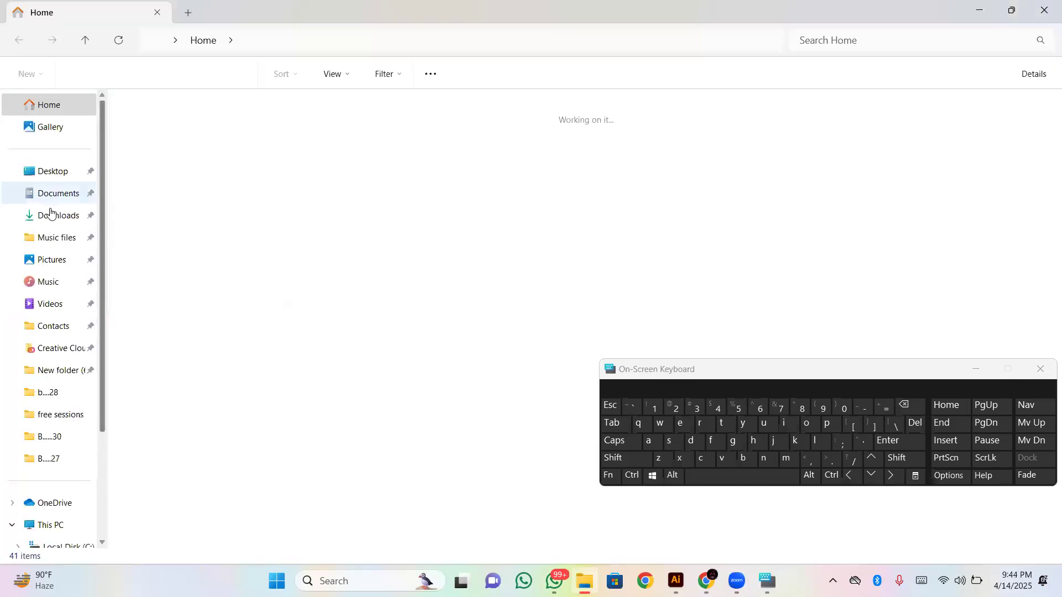
left_click(48, 215)
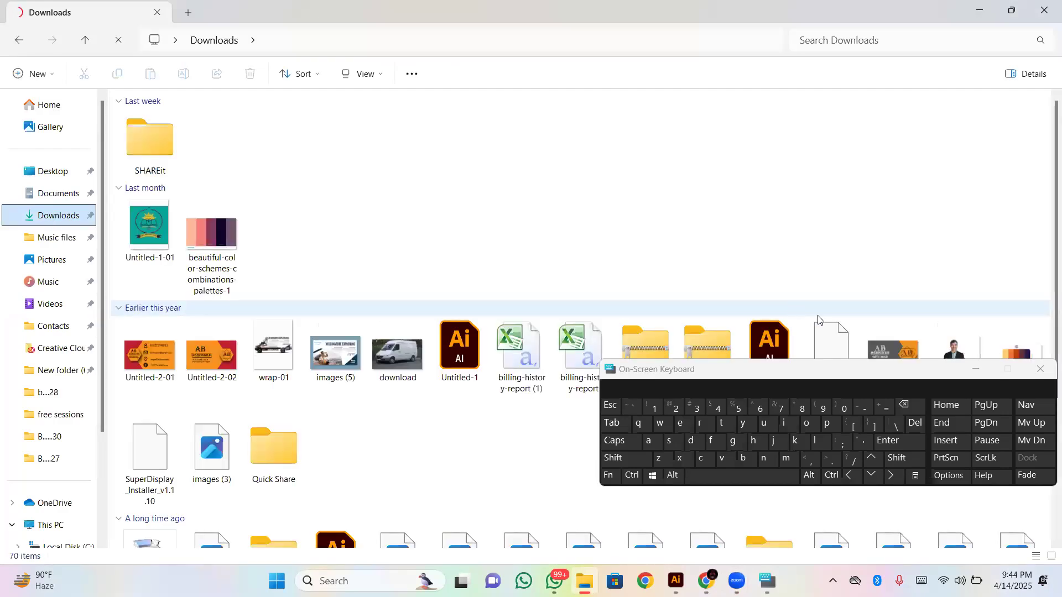
left_click_drag(1046, 190, 1045, 309)
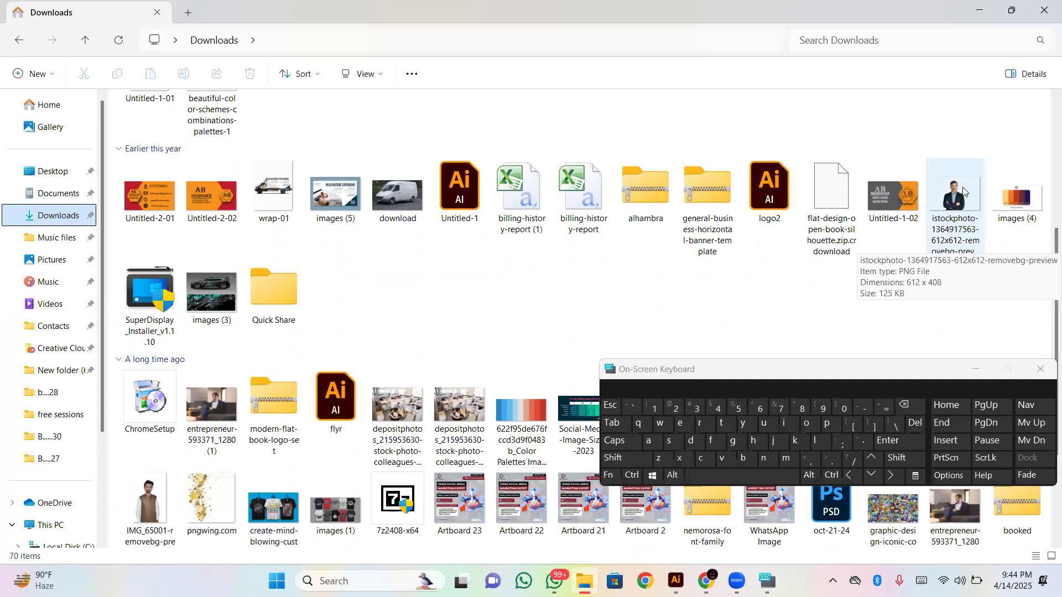
left_click(962, 192)
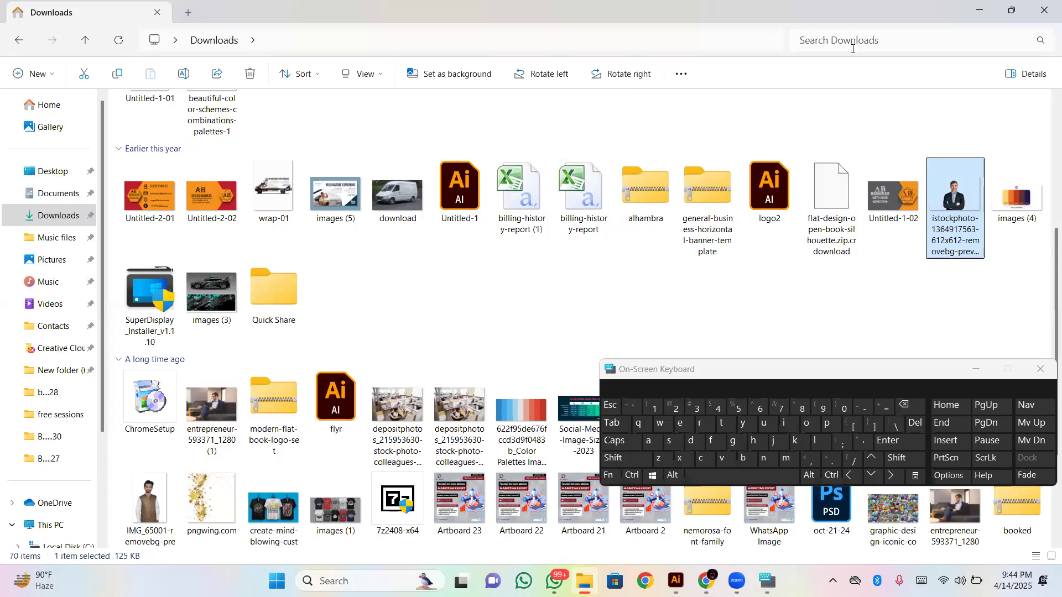
left_click_drag(957, 191, 494, 380)
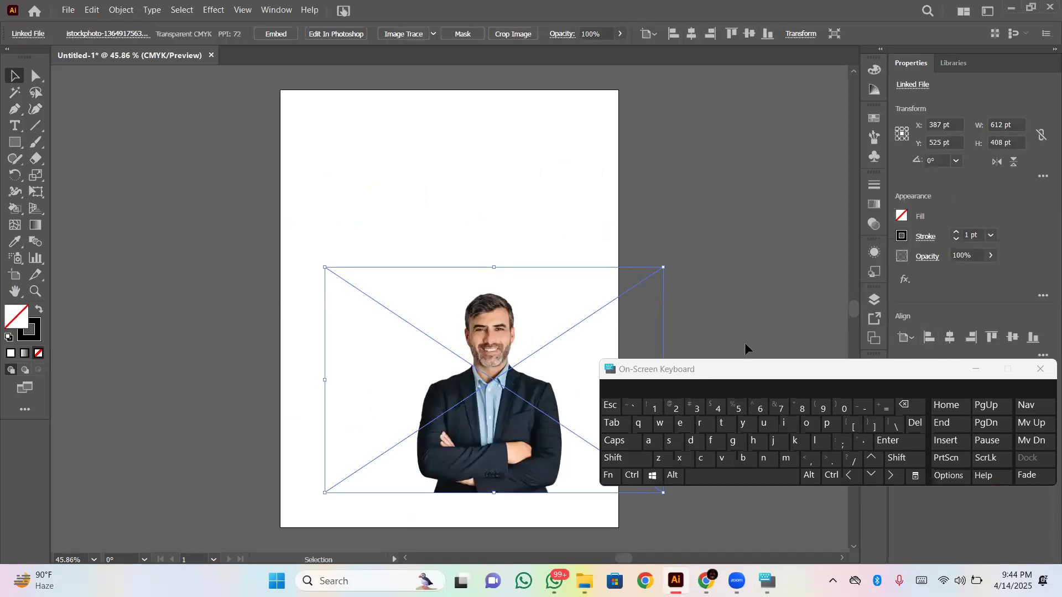
left_click(614, 459)
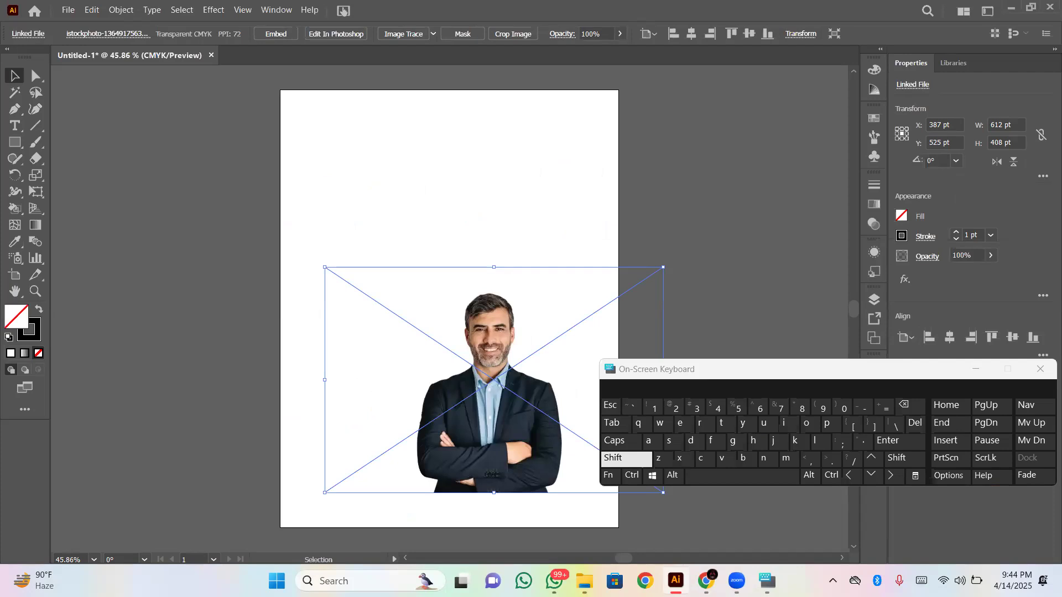
Copy the same portrait image file in the Downloads folder and paste it into the Illustrator document.
mouse_move(584, 581)
left_click(583, 517)
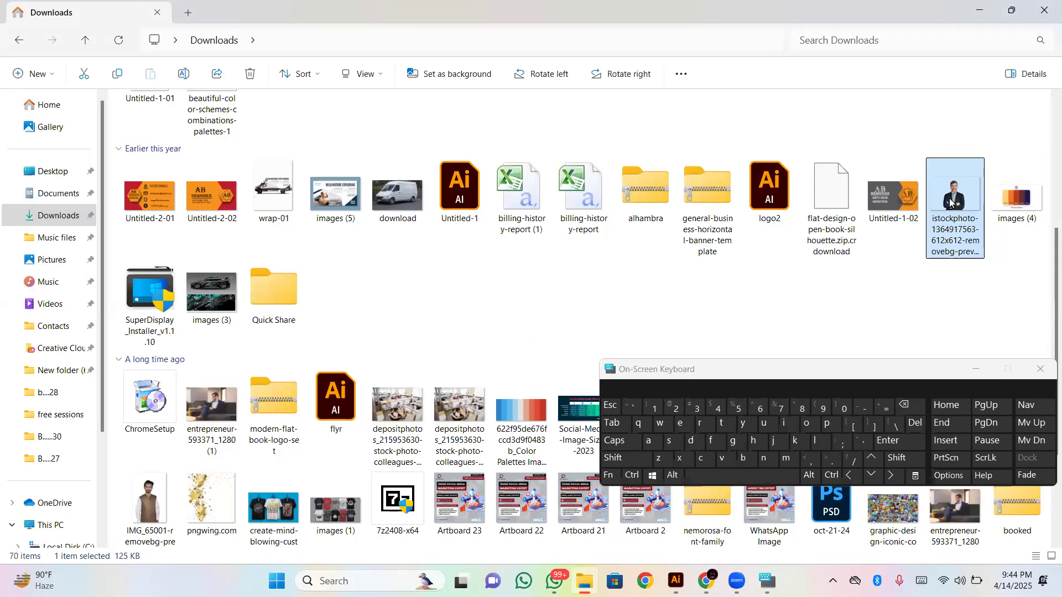
right_click(950, 202)
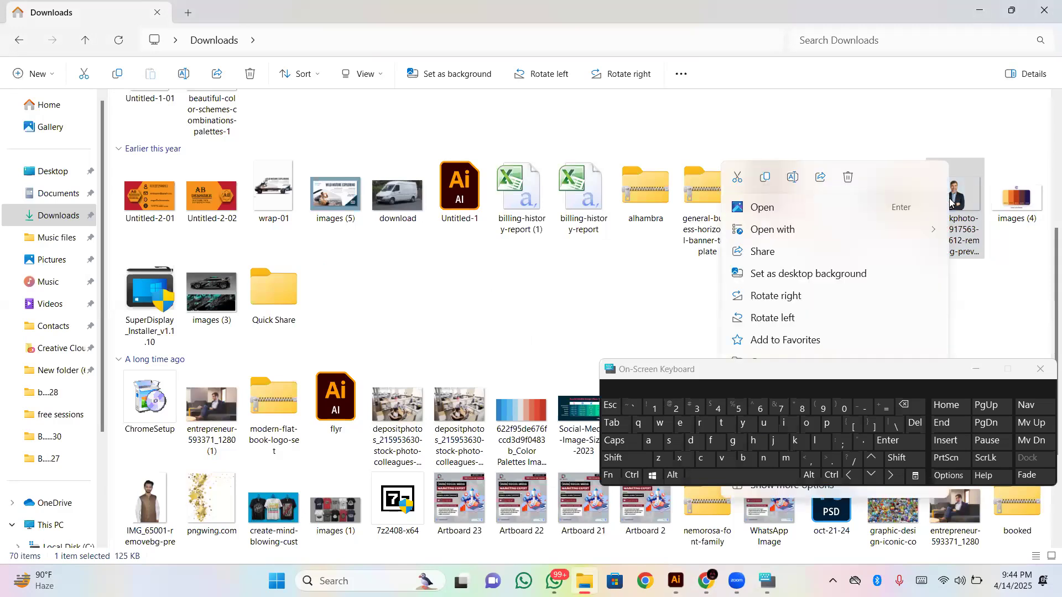
left_click(763, 183)
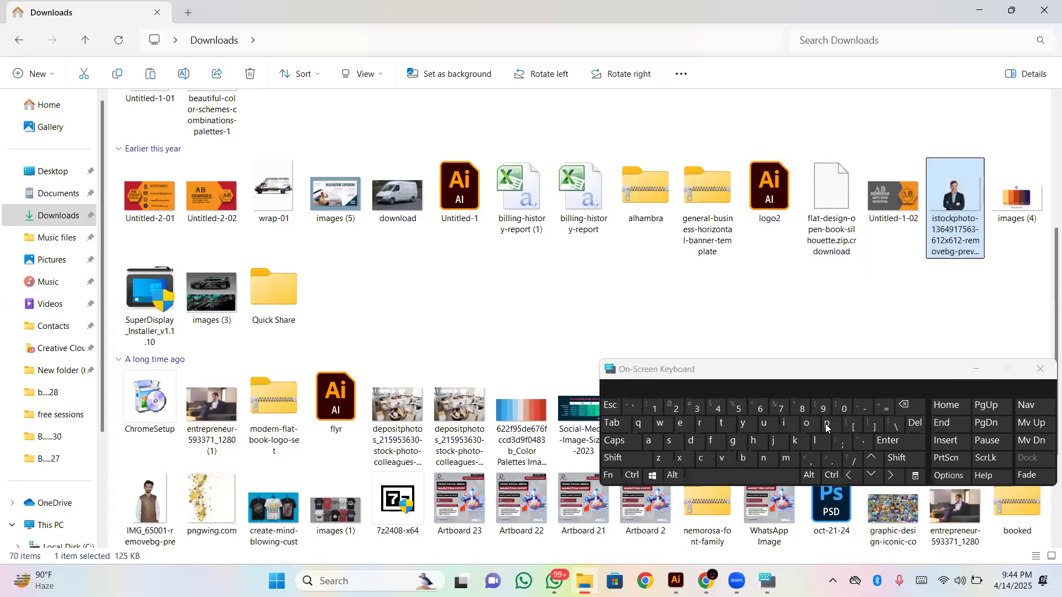
mouse_move(693, 575)
left_click(674, 517)
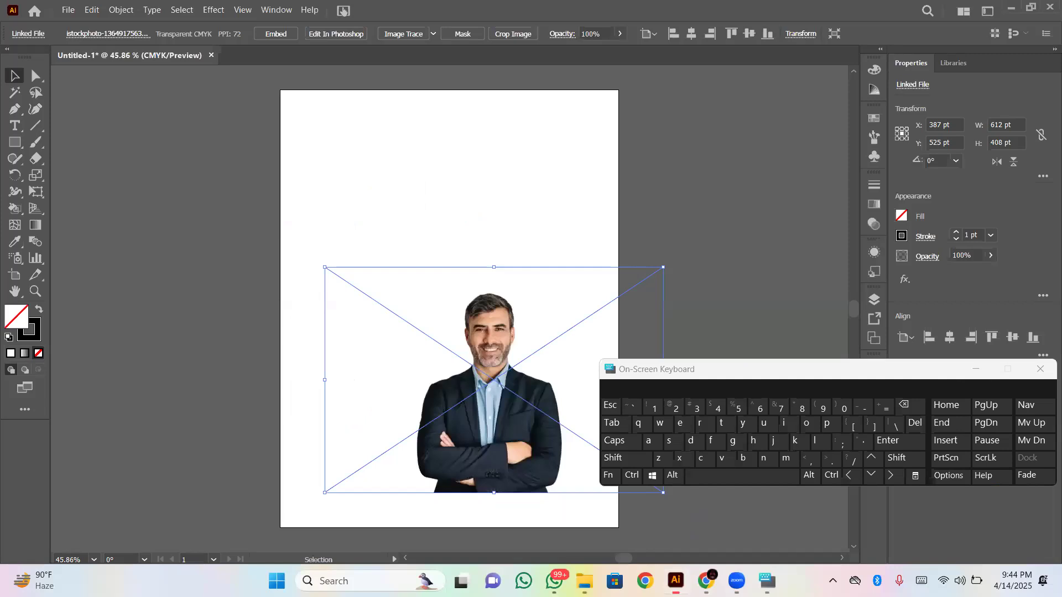
left_click(469, 264)
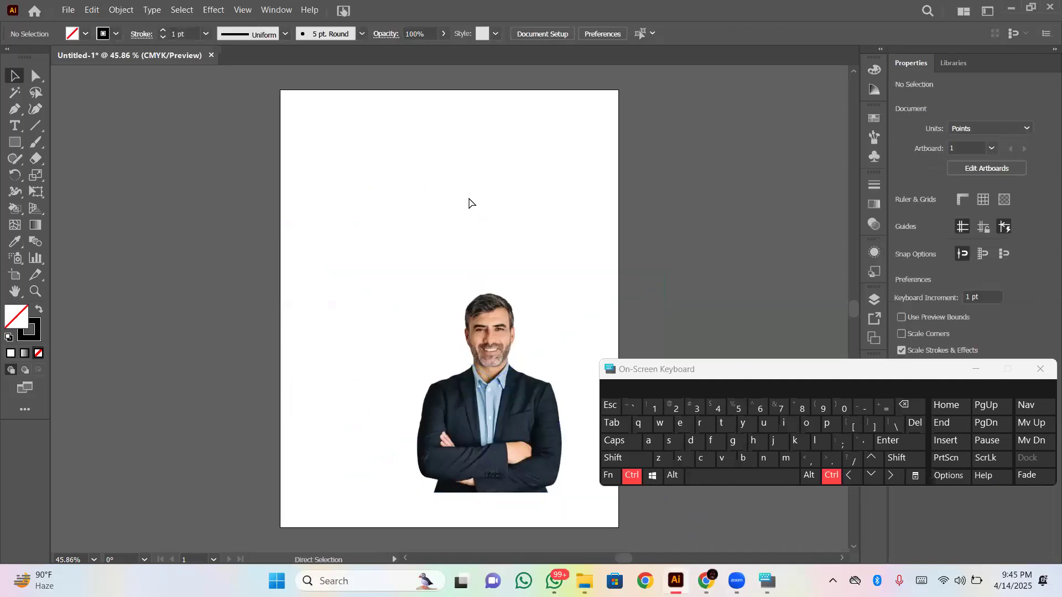
key("ctrl+v")
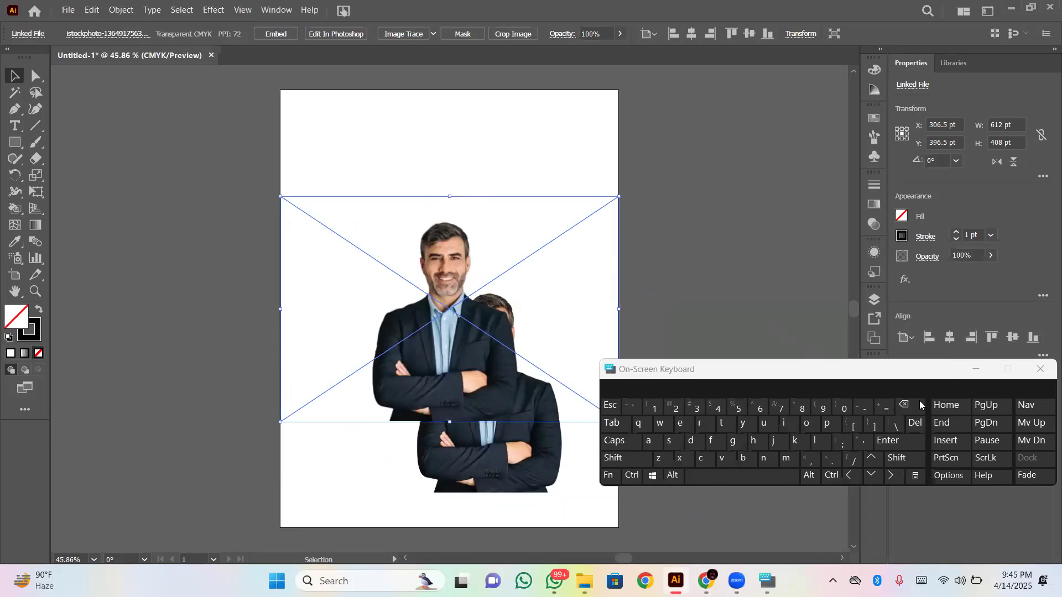
Delete the pasted portrait copy and move the remaining portrait to the upper part of the artboard.
left_click(903, 405)
left_click(505, 416)
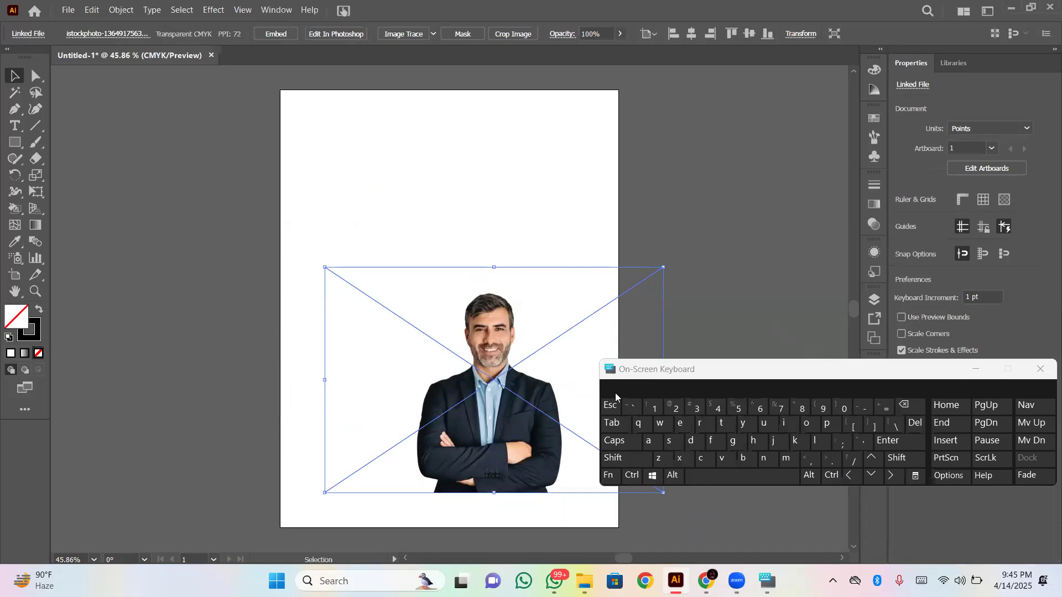
left_click(973, 369)
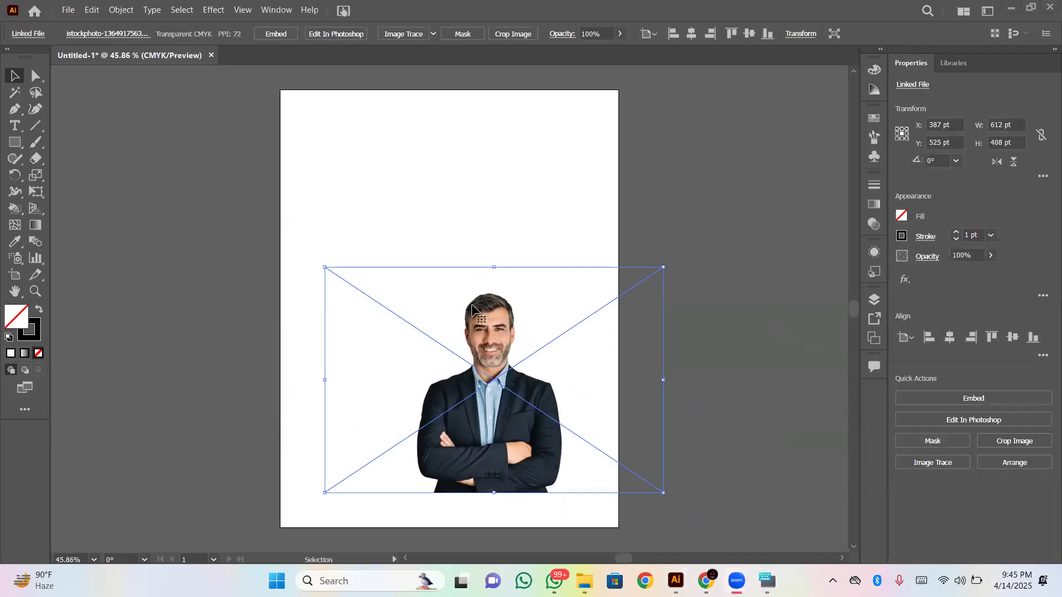
left_click_drag(493, 369, 437, 216)
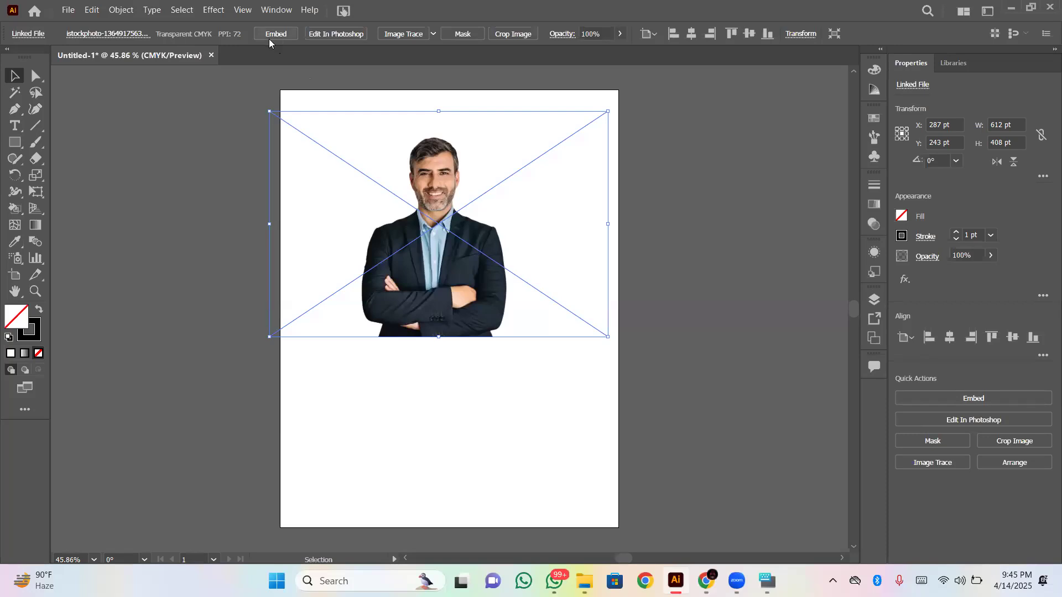
Embed the linked portrait image in the document, move it down toward the middle of the artboard and deselect it.
left_click(960, 398)
left_click_drag(355, 252, 420, 313)
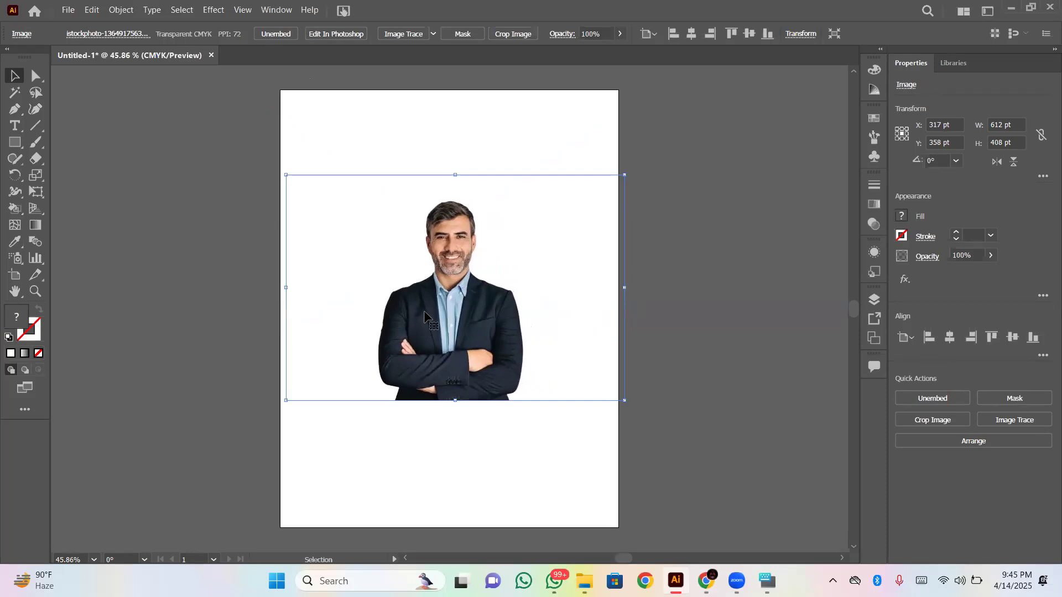
left_click(667, 296)
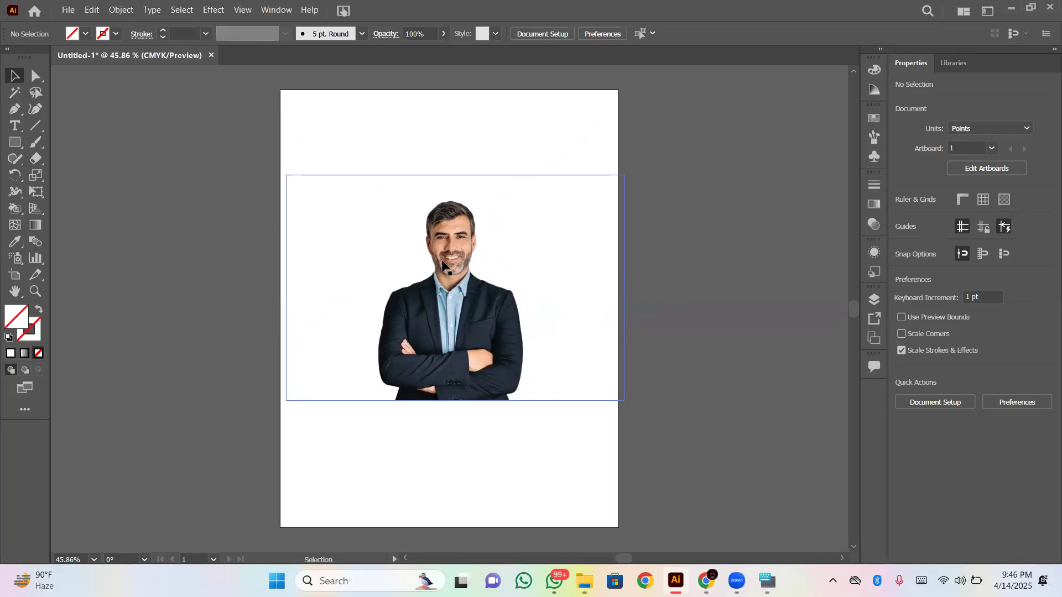
Reposition the embedded portrait to about X 297 pt, Y 377 pt on the artboard and clear the selection.
left_click_drag(448, 270, 434, 263)
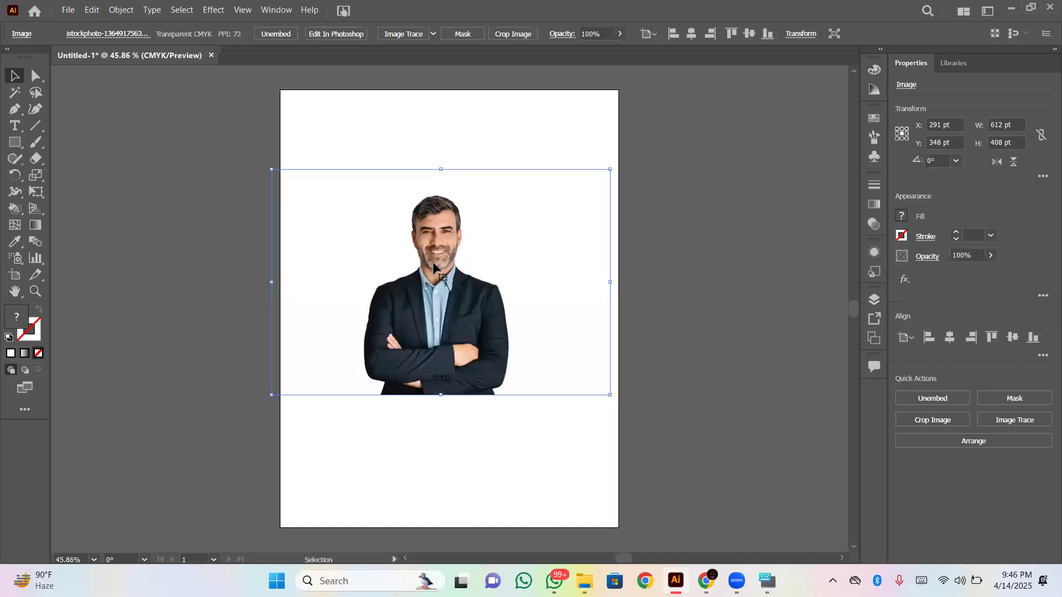
left_click_drag(434, 264, 443, 268)
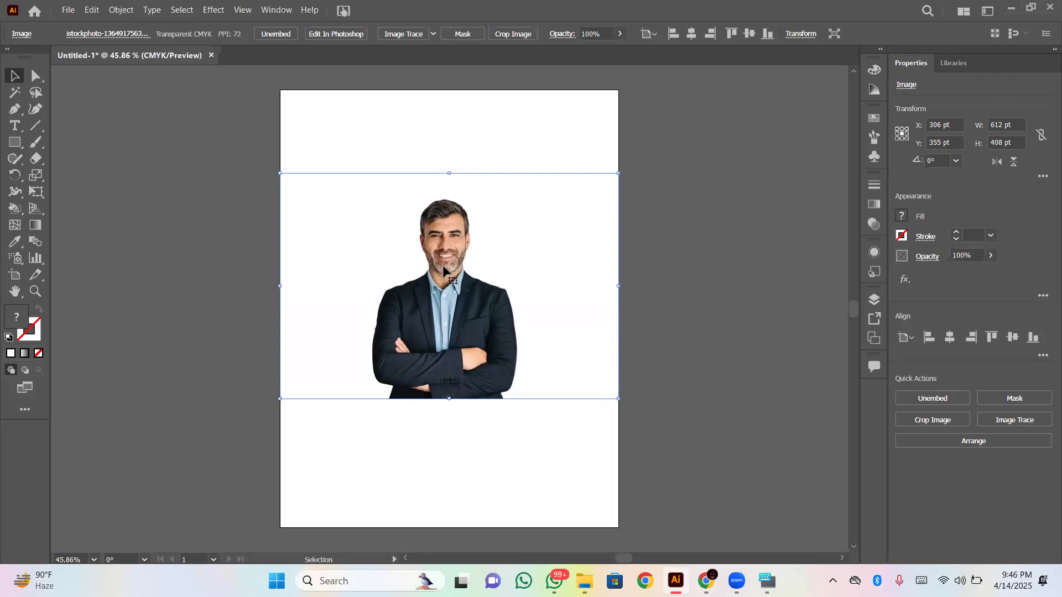
mouse_move(443, 267)
left_mouse_down()
mouse_move(437, 253)
mouse_move(438, 280)
left_mouse_up()
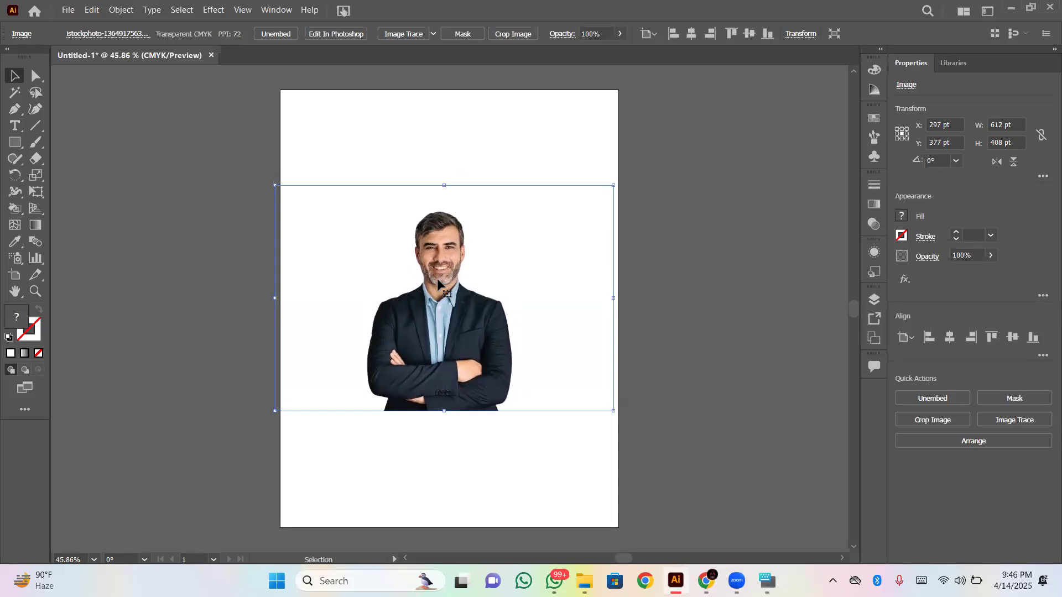
key("a")
key("ctrl+shift+a")
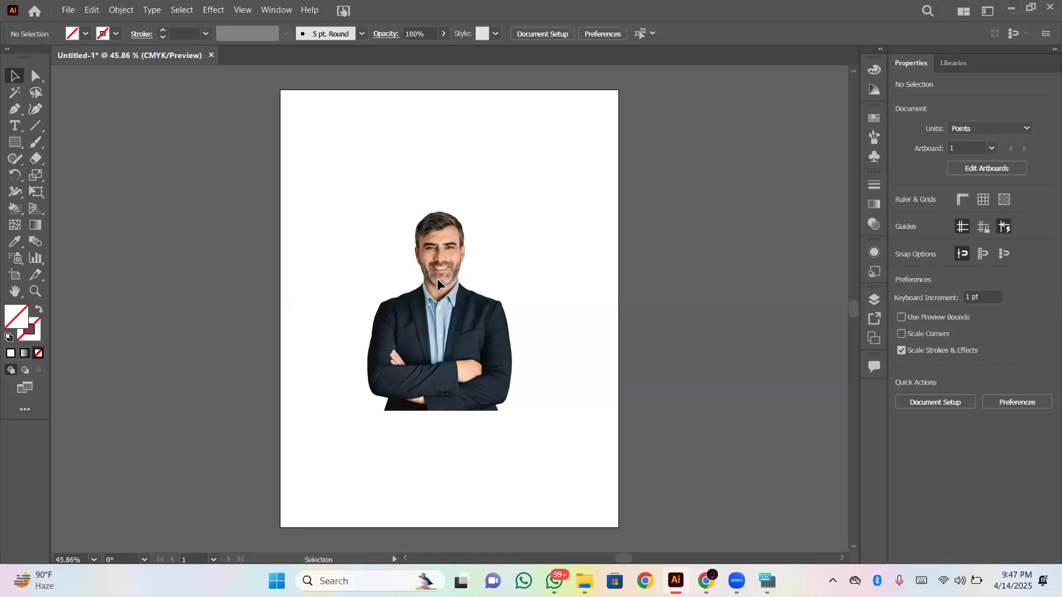
With the Pen tool active, demonstrate zooming in and out on the portrait using the on-screen keyboard, ending at 200%.
left_click(20, 114)
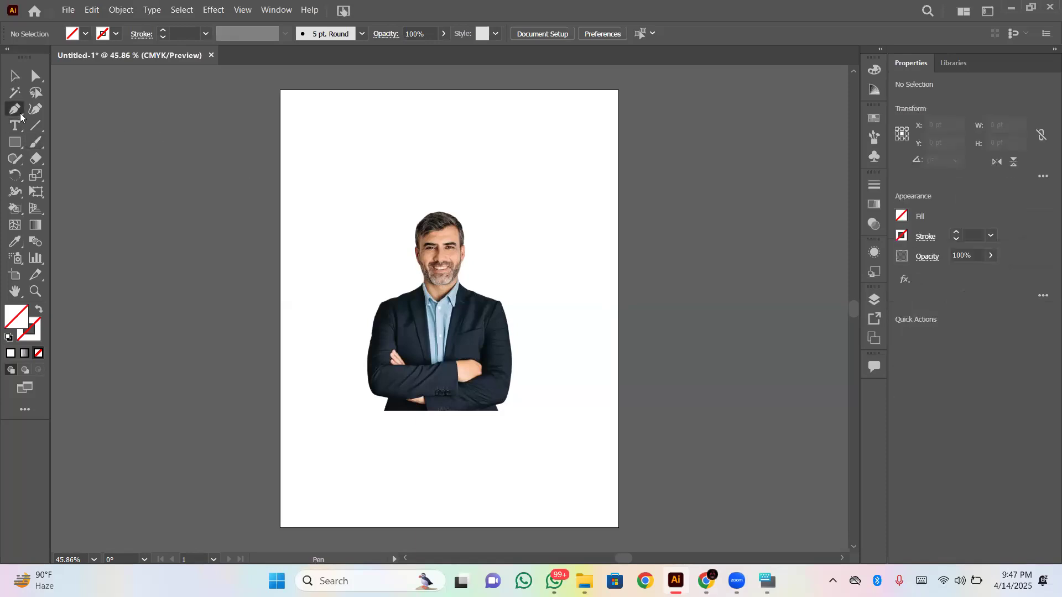
key("ctrl+1")
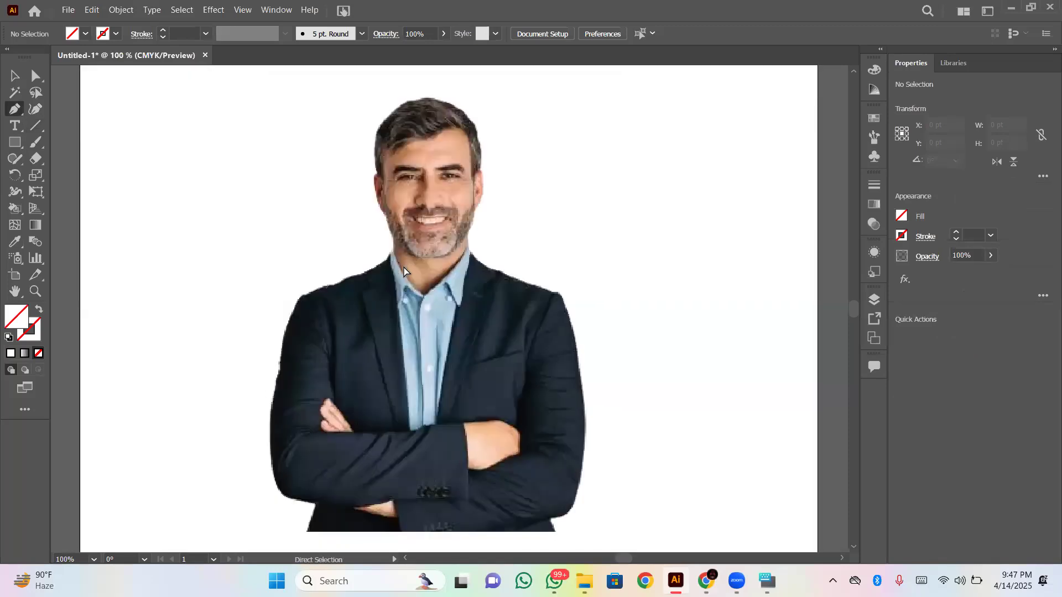
key("ctrl+plus")
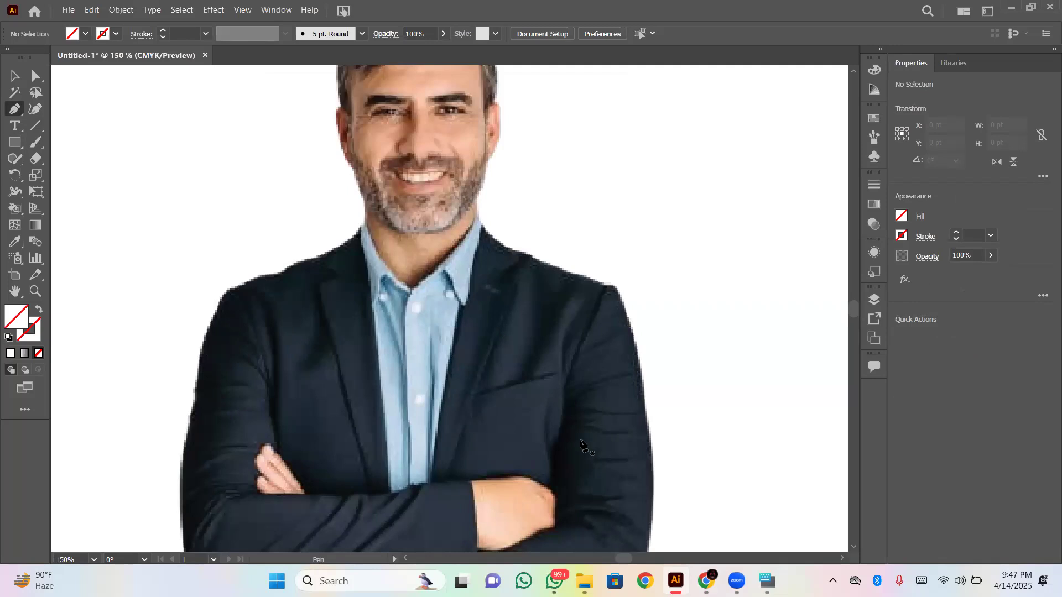
left_click(766, 581)
key("ctrl")
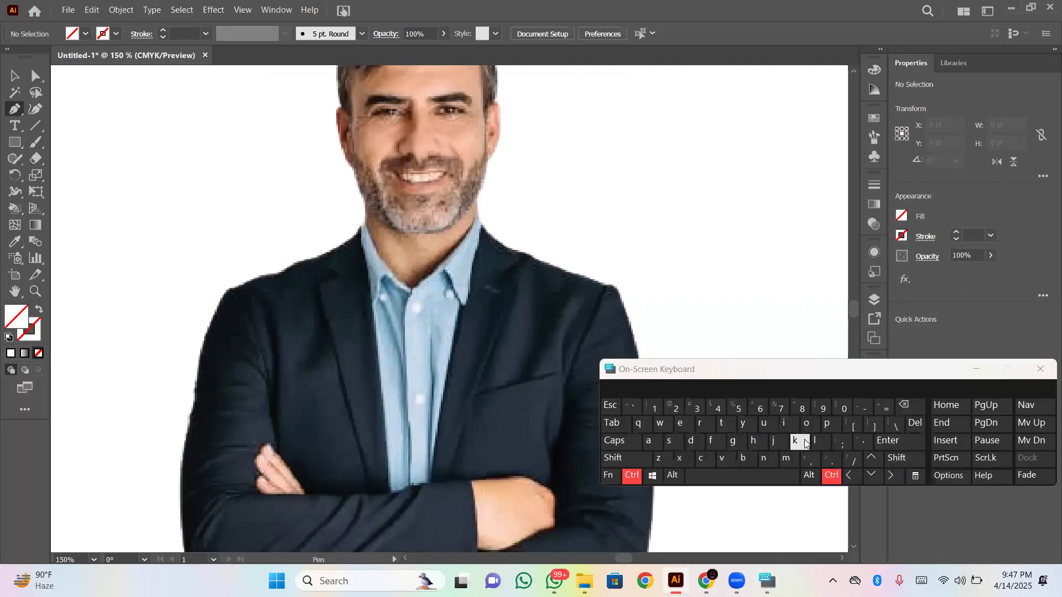
left_click(883, 408)
left_click(882, 407)
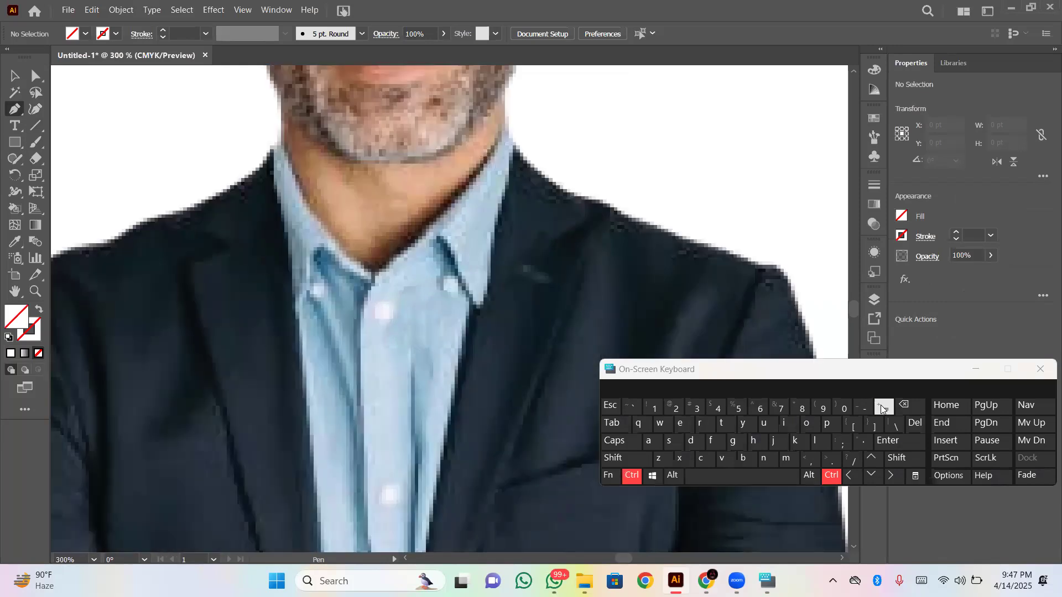
left_click(869, 409)
left_click(869, 409)
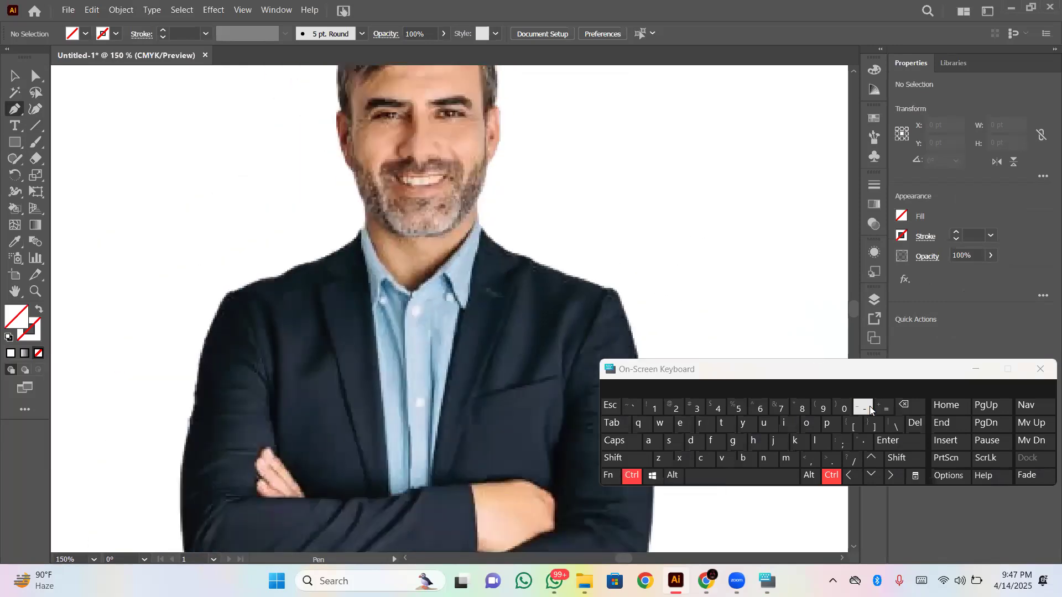
left_click(870, 410)
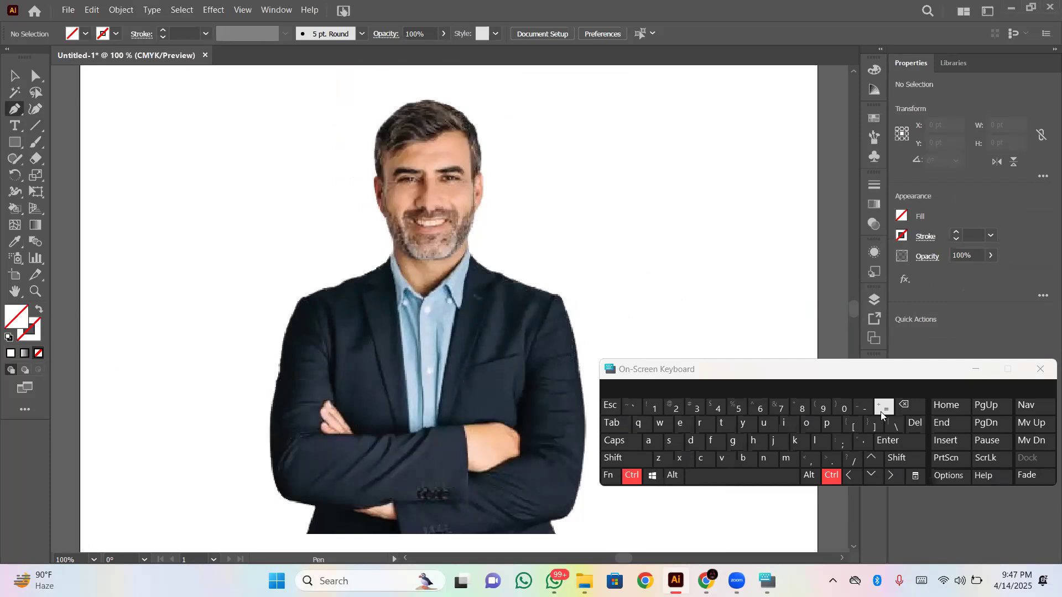
left_click(880, 412)
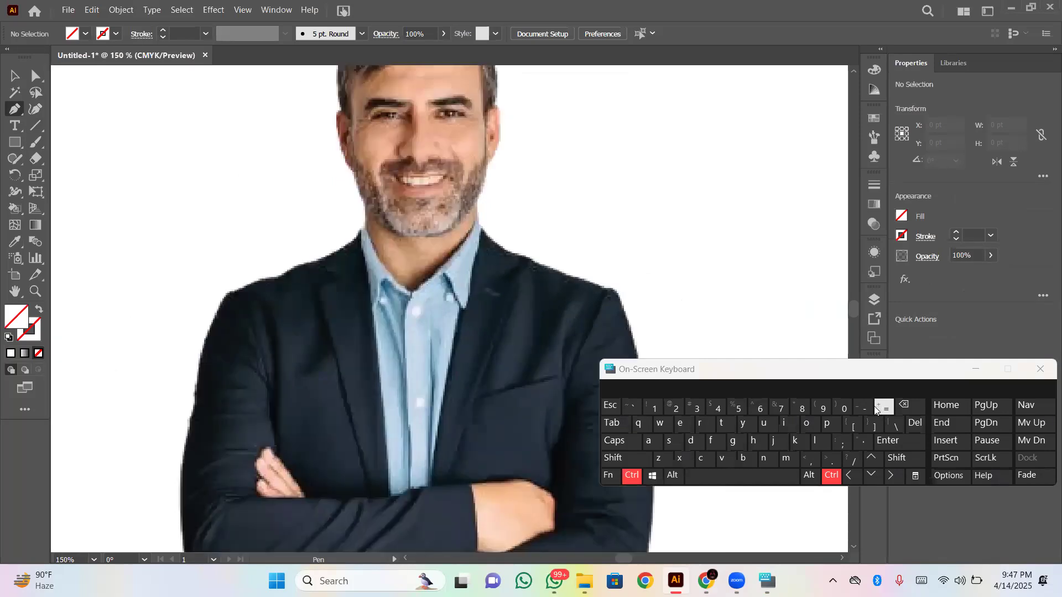
left_click(866, 413)
left_click(866, 412)
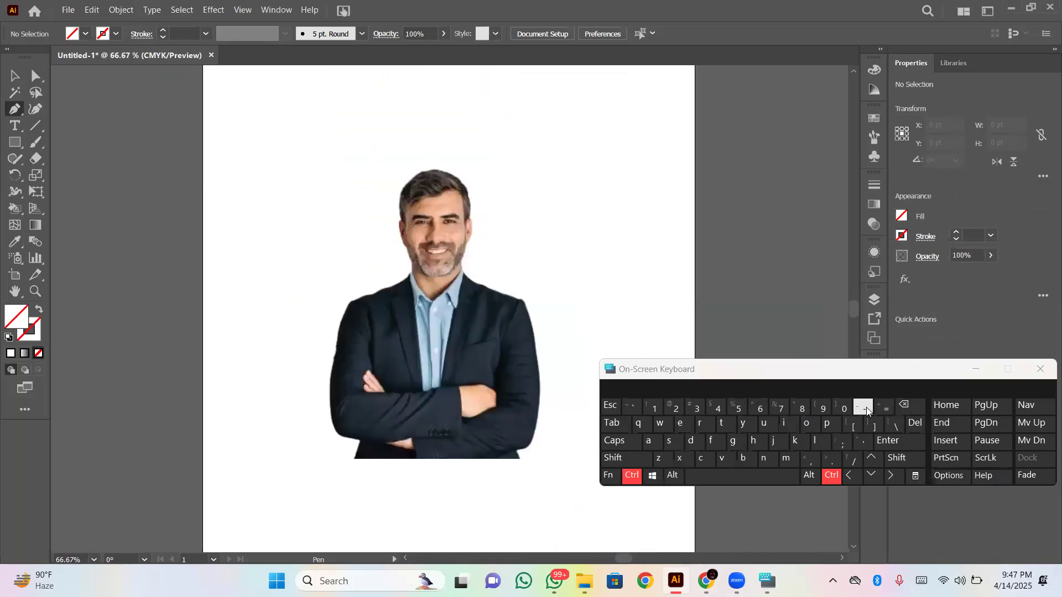
left_click(878, 409)
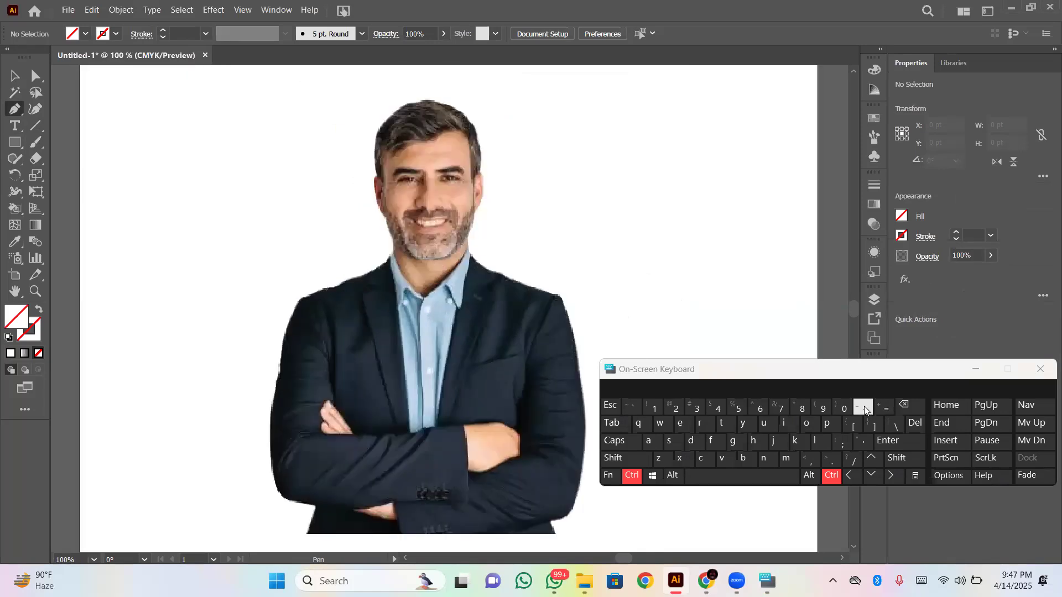
left_click(883, 408)
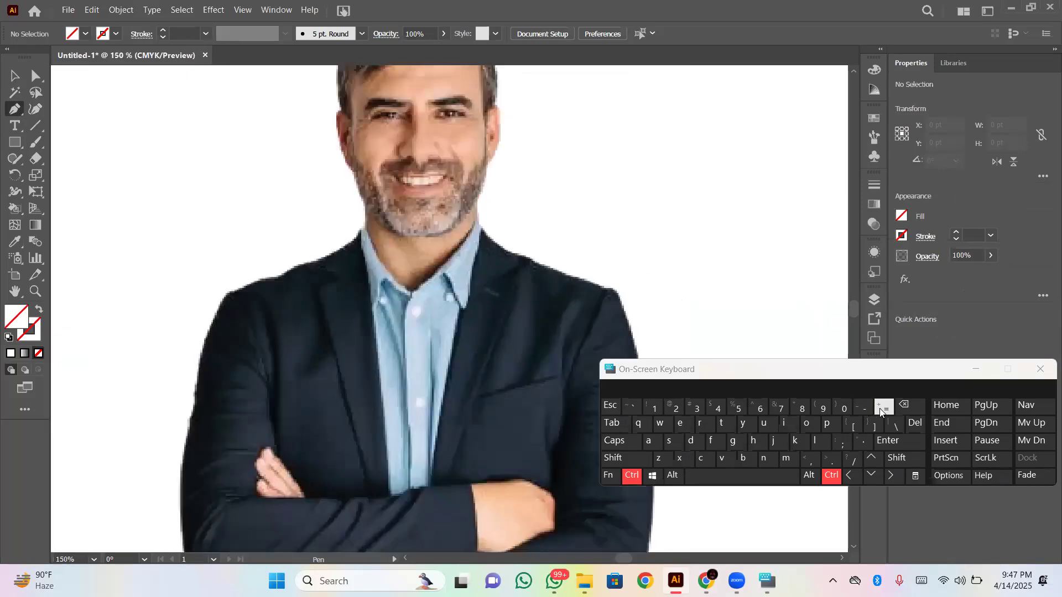
left_click(883, 408)
left_click(975, 369)
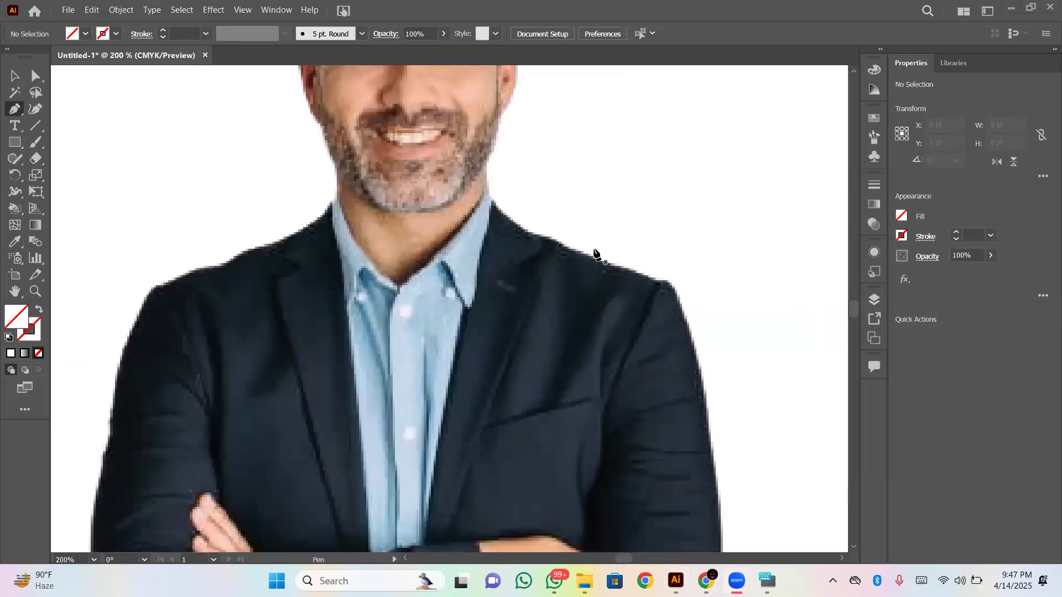
Examine the portrait's head at 200%, and view the head and jacket at 100% with the Selection tool active.
scroll(523, 213, "up", 6)
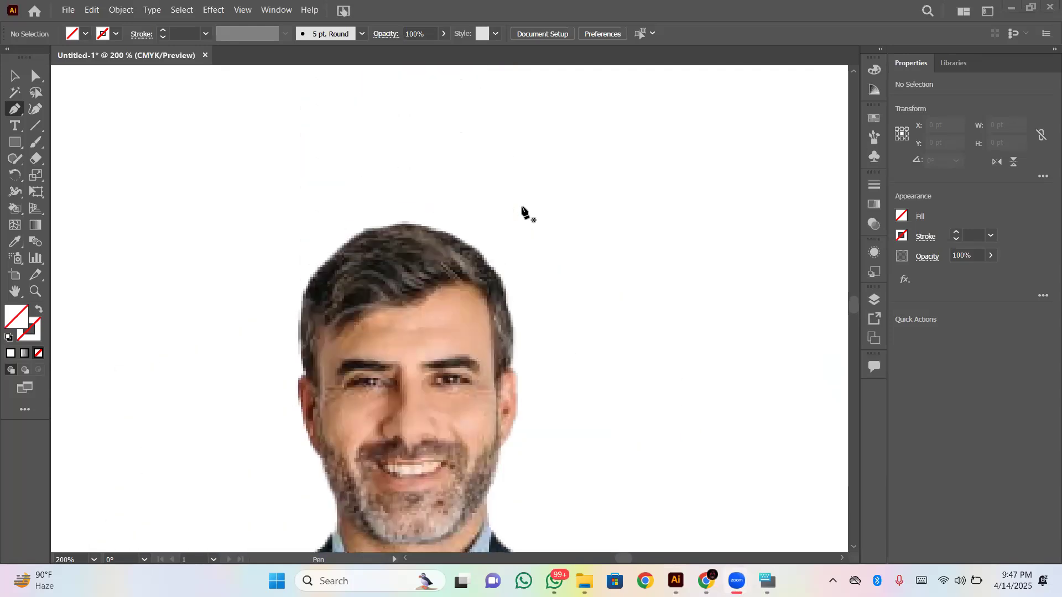
scroll(343, 374, "right", 3)
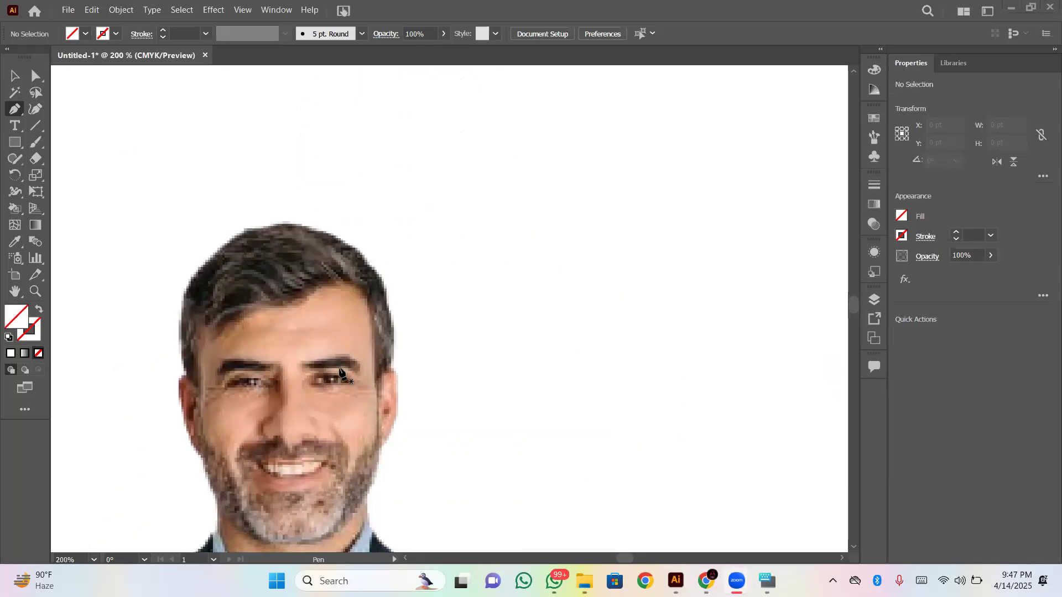
left_click(14, 77)
key("ctrl+1")
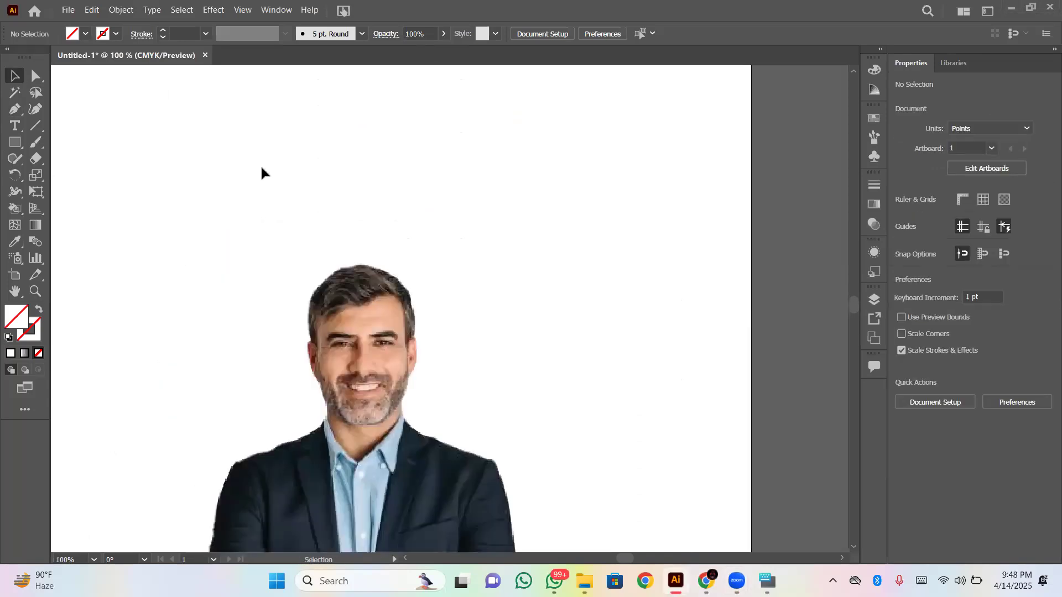
scroll(261, 167, "down", 5)
scroll(261, 168, "up", 2)
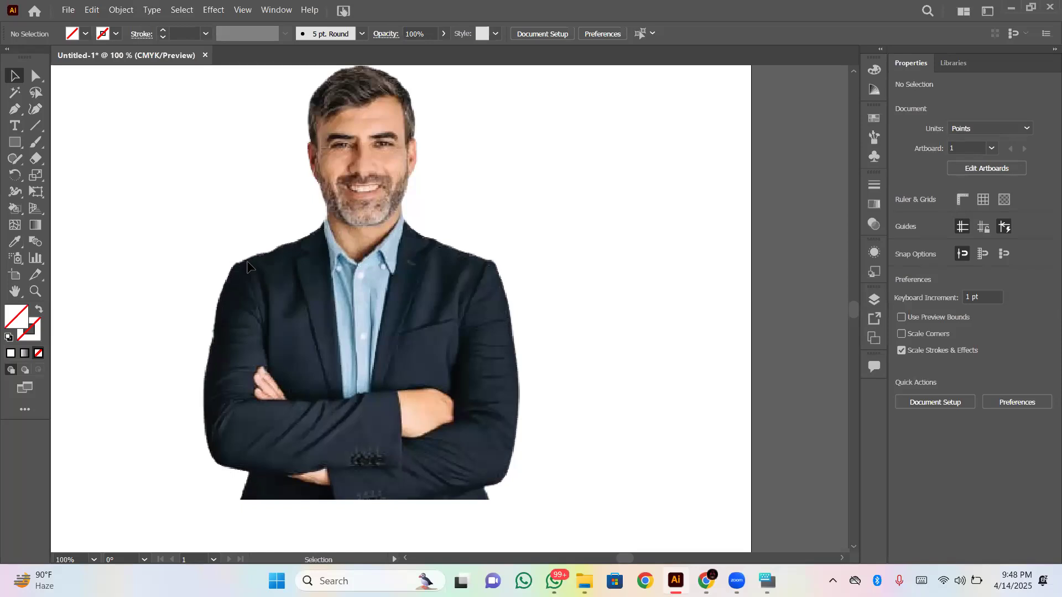
Try to start a Pen tool path on the jacket's shoulder edge on the left side of the portrait.
left_click(18, 108)
key("ctrl+equal")
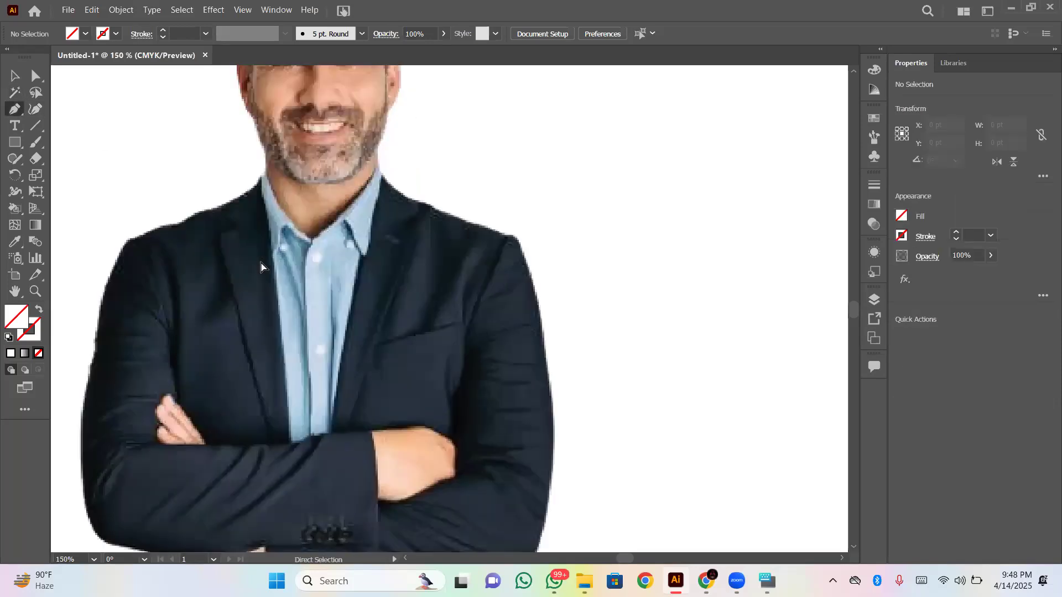
key("ctrl+equal")
scroll(263, 268, "up", 5)
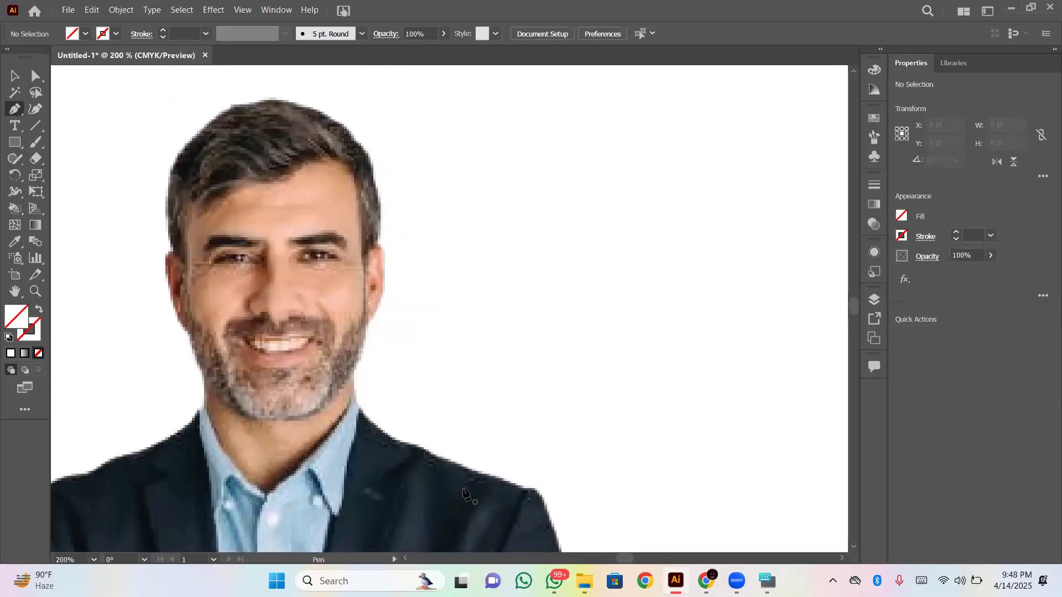
left_click_drag(617, 561, 612, 559)
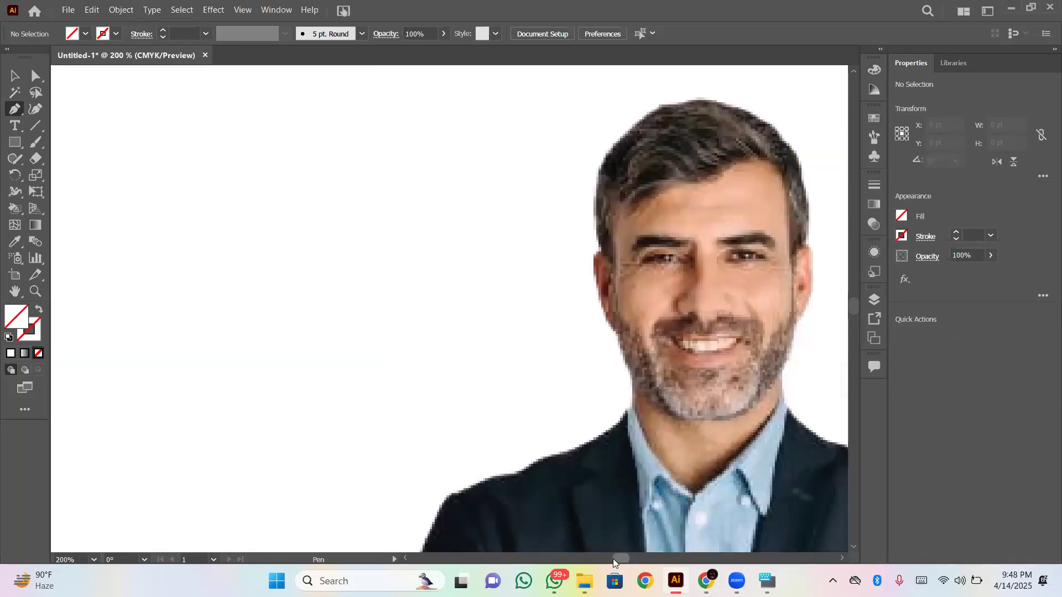
left_click(472, 488)
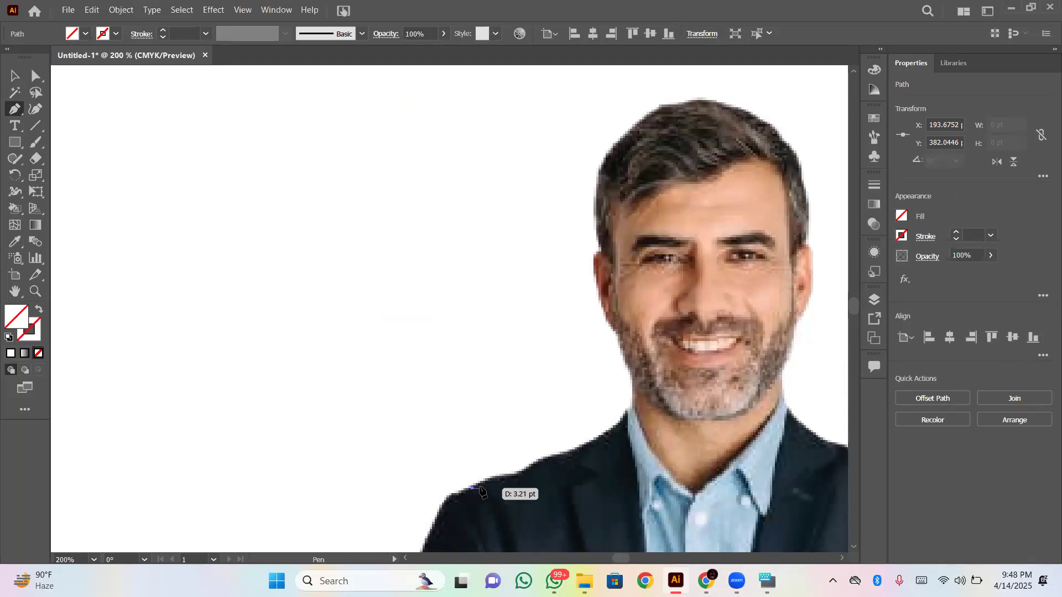
scroll(481, 491, "up", 5)
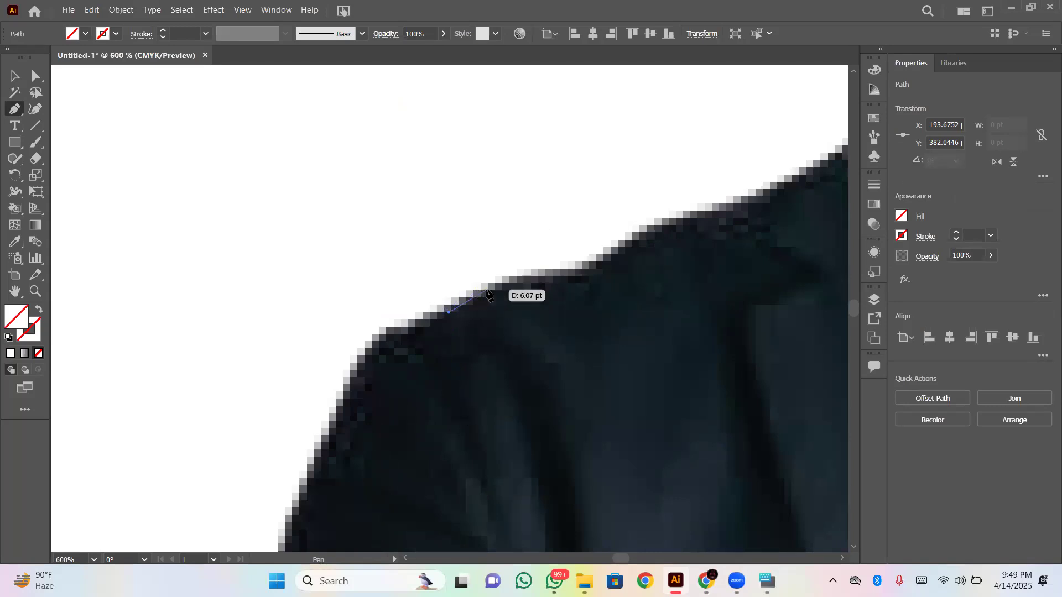
key("ctrl+plus")
key("ctrl+plus")
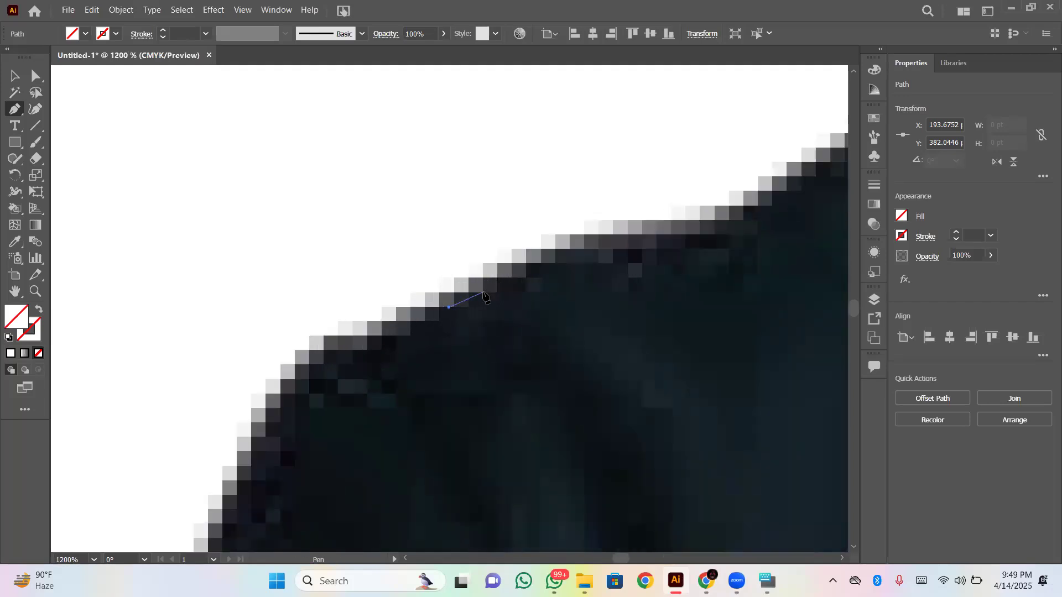
left_click(448, 307)
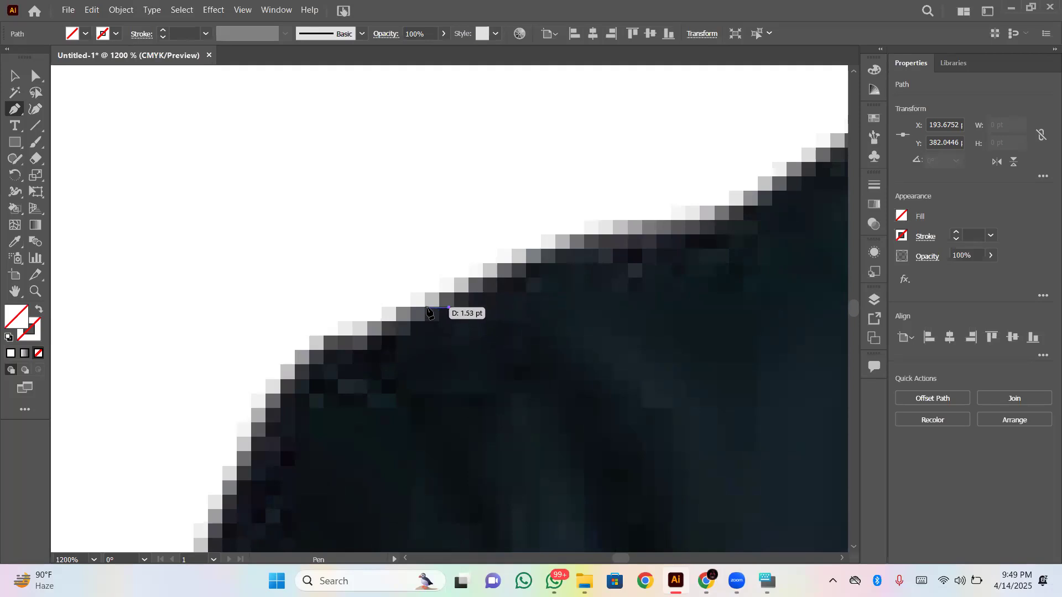
key("Escape")
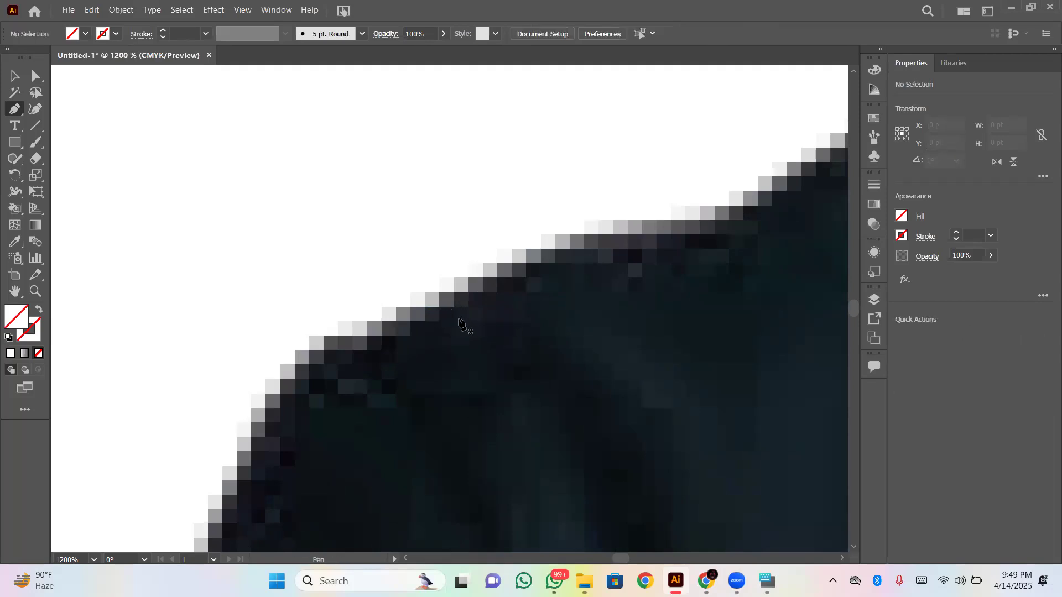
Trace the jacket's shoulder edge with the Pen tool, placing straight-segment anchor points from about X 190 pt to X 212 pt.
left_click(395, 321)
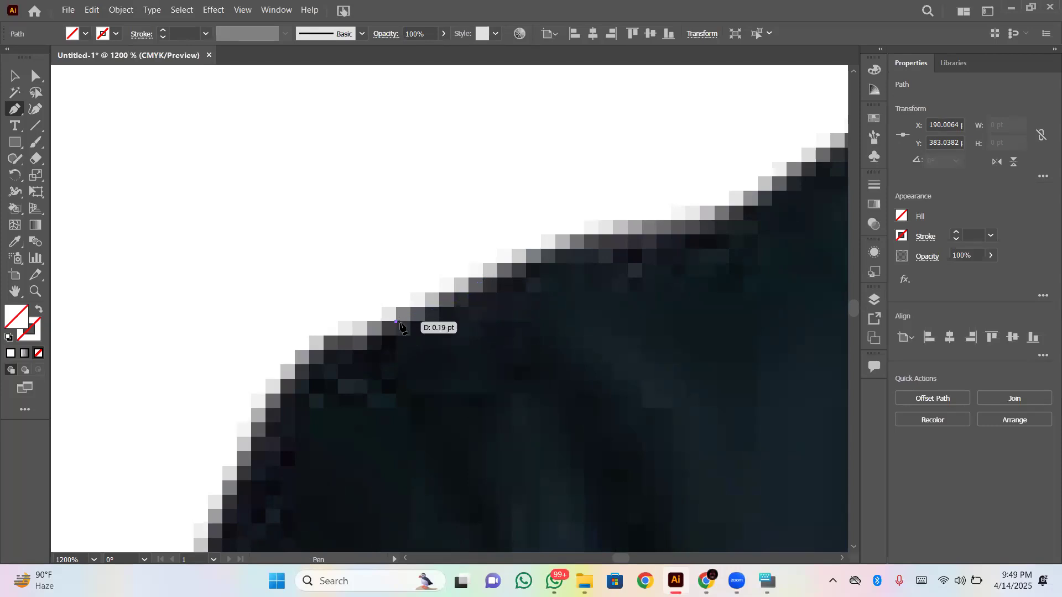
left_click(483, 279)
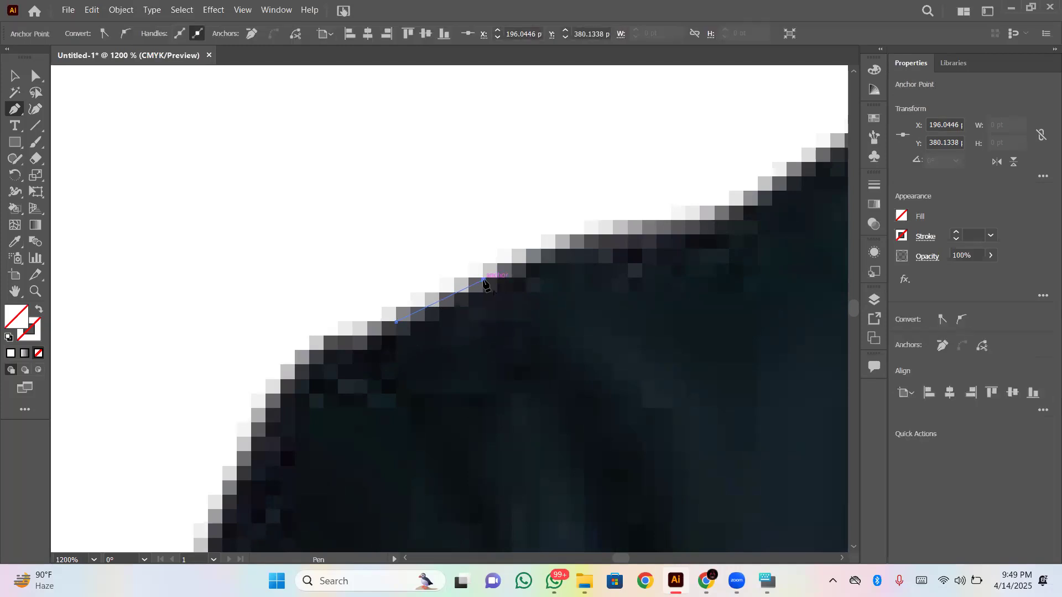
left_click(526, 265)
left_click(556, 251)
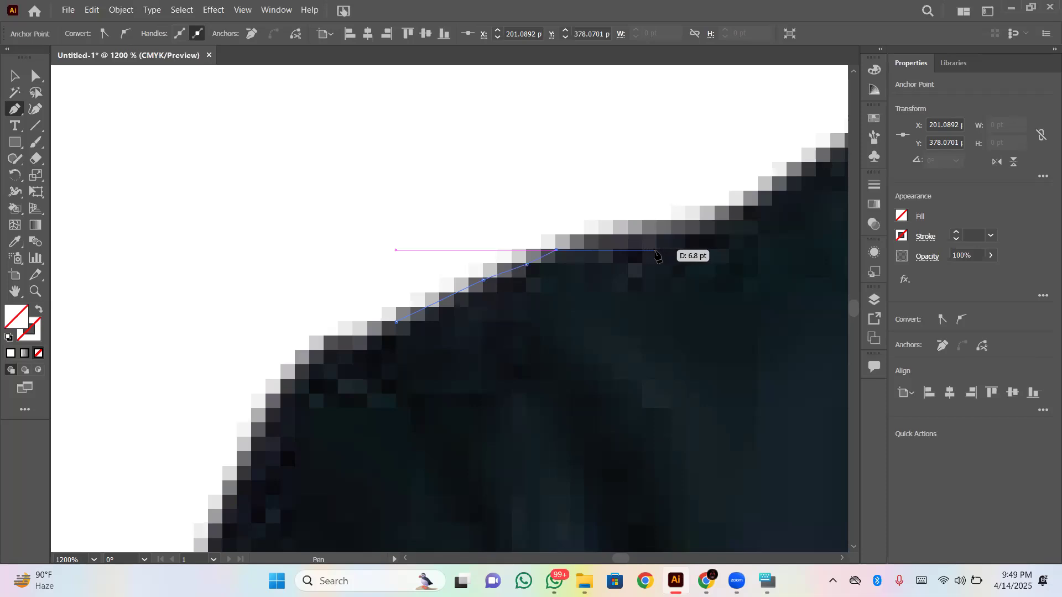
left_click(629, 238)
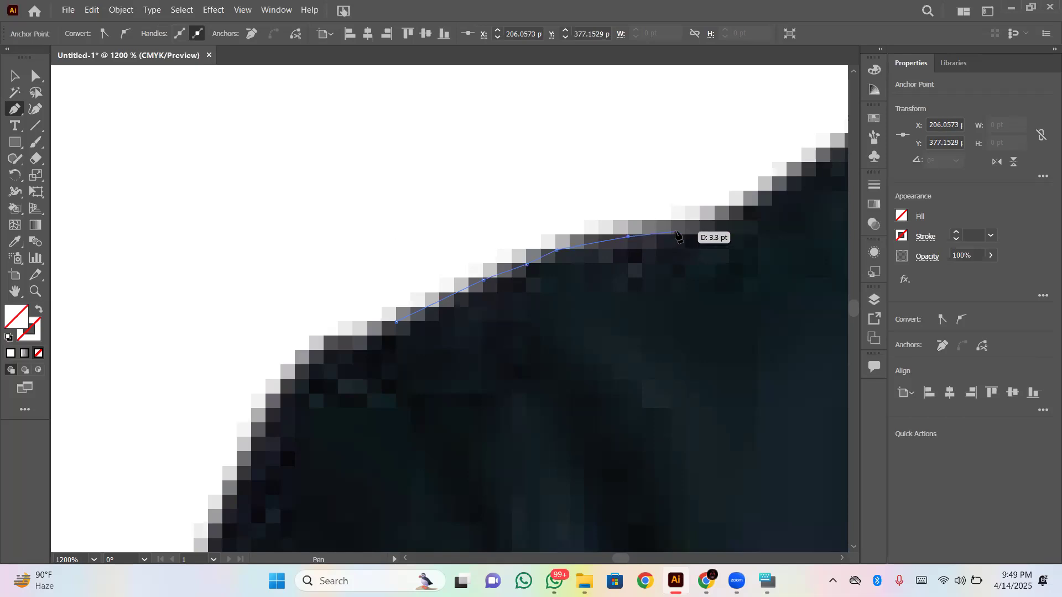
left_click(715, 220)
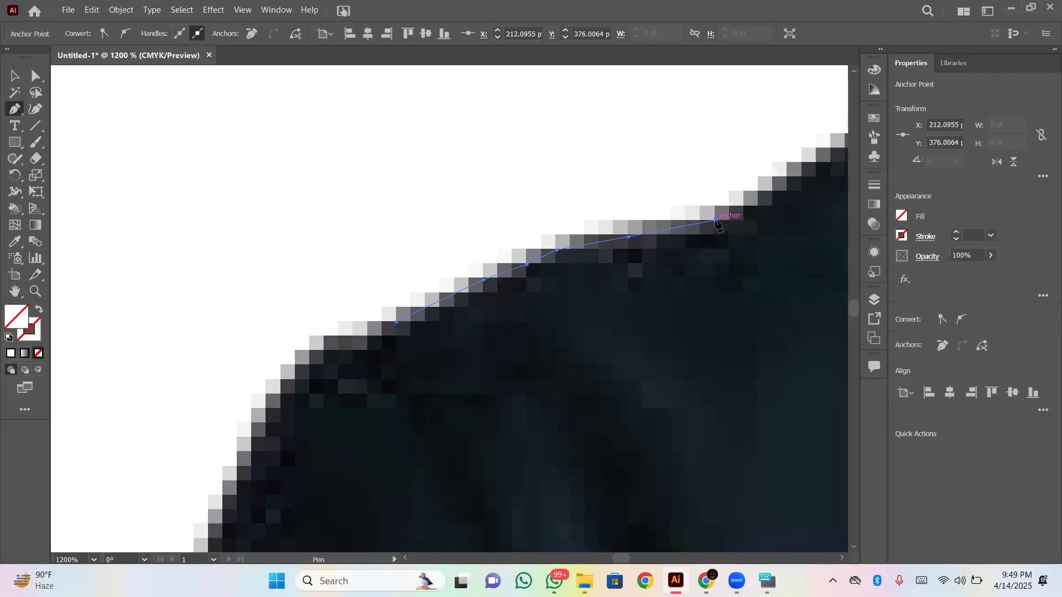
Undo the whole Pen tool path traced along the jacket's shoulder edge.
key("ctrl+z")
key("ctrl+z")
key("ctrl+z")
key("ctrl+z")
key("ctrl+z")
key("ctrl+z")
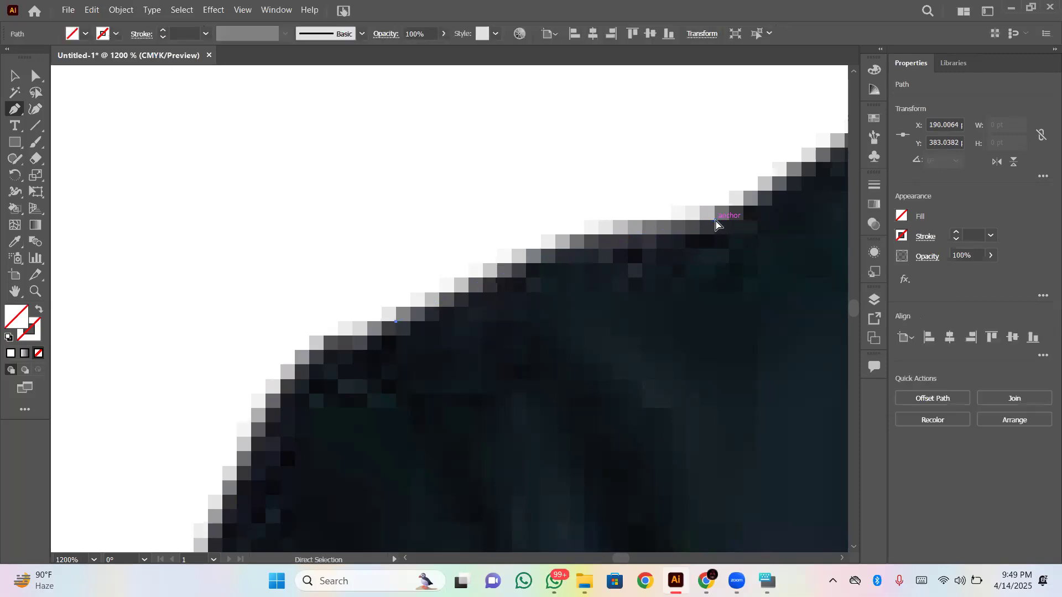
key("ctrl+z")
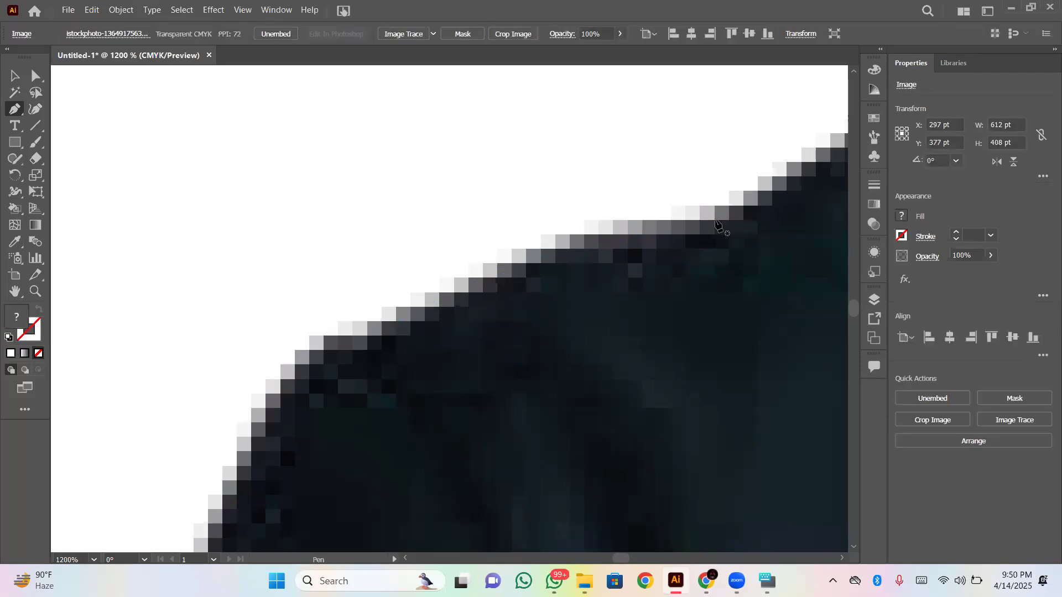
Draw a circle about 193 pt in diameter with the Ellipse tool, straddling the artboard's lower edge.
key("ctrl+minus")
key("ctrl+minus")
key("ctrl+minus")
key("ctrl+minus")
key("ctrl+minus")
key("ctrl+minus")
key("ctrl+minus")
scroll(715, 220, "down", 5)
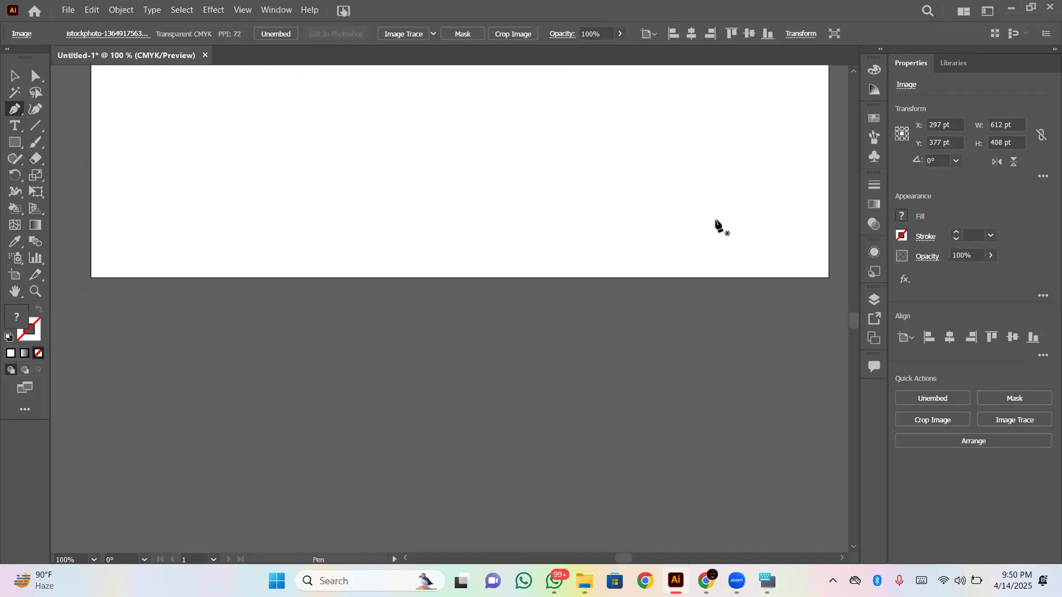
left_click(13, 143)
left_click_drag(13, 145, 97, 192)
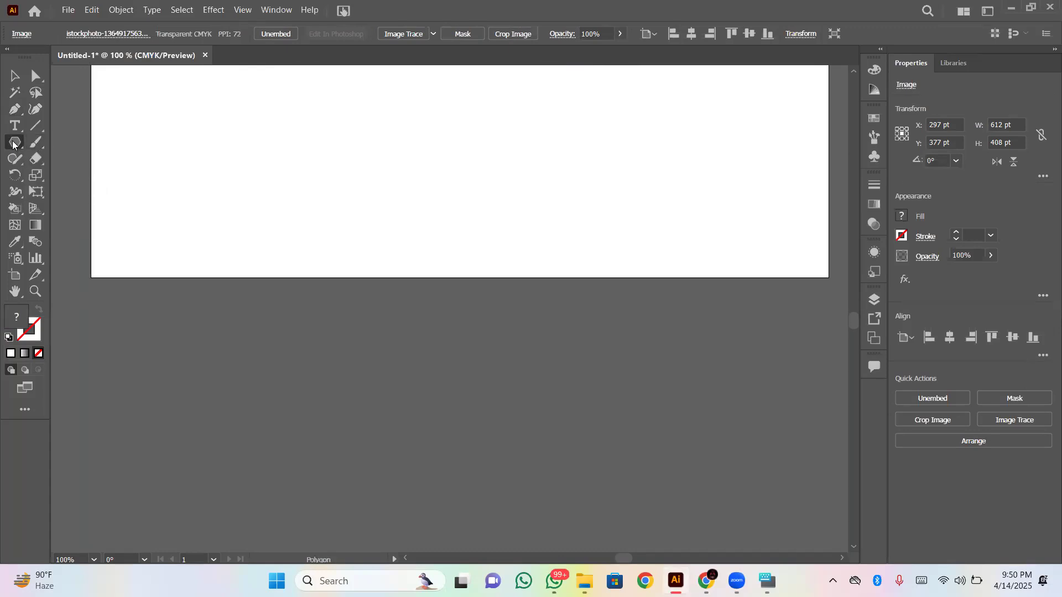
left_click_drag(13, 145, 38, 172)
left_click_drag(207, 172, 422, 405)
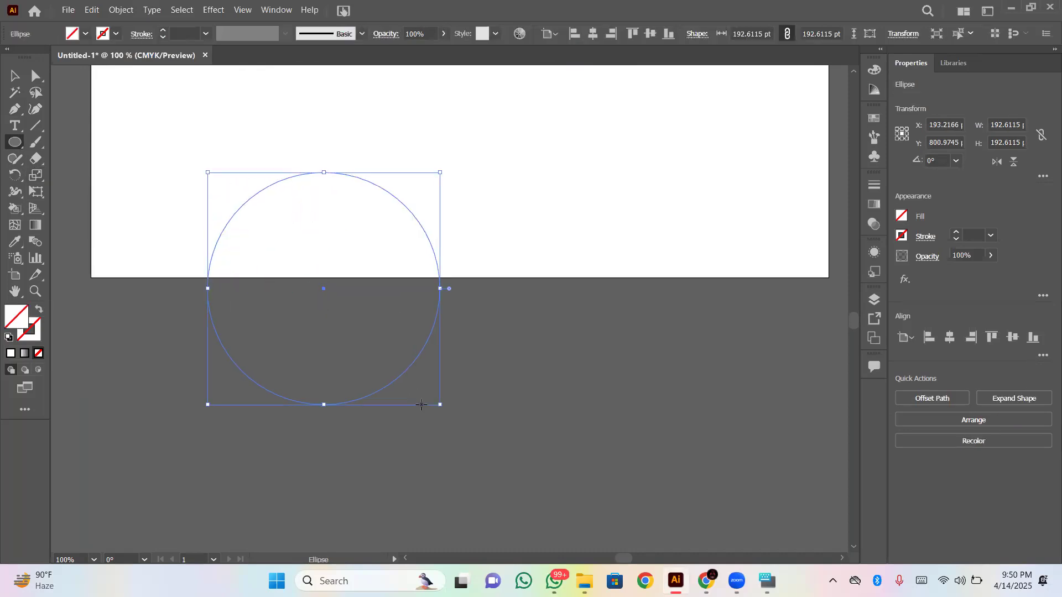
Reselect the unfilled circle at the artboard's lower edge and delete it using the on-screen keyboard.
left_click(14, 78)
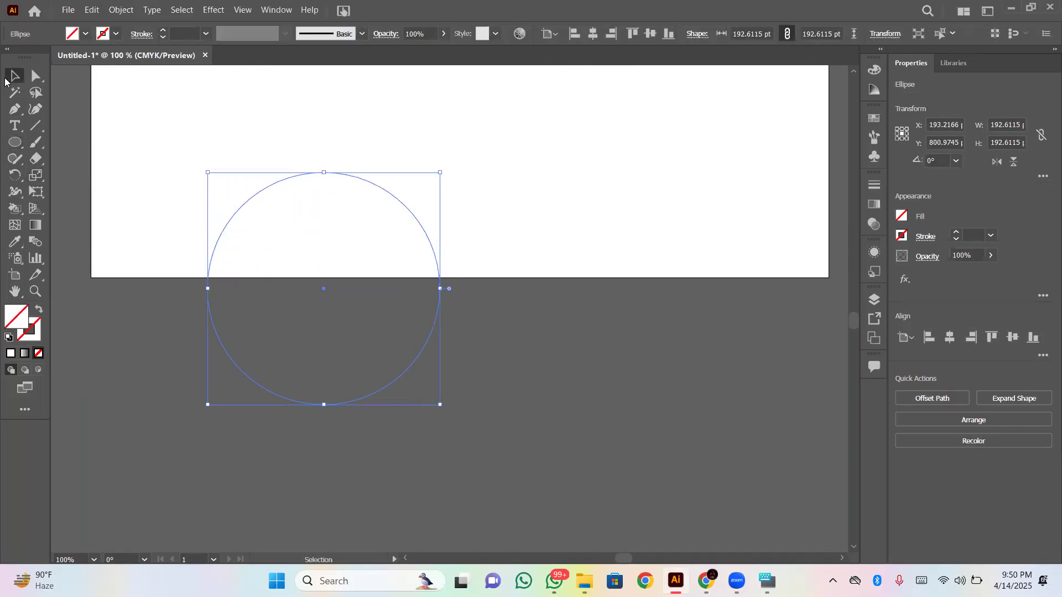
left_click(558, 422)
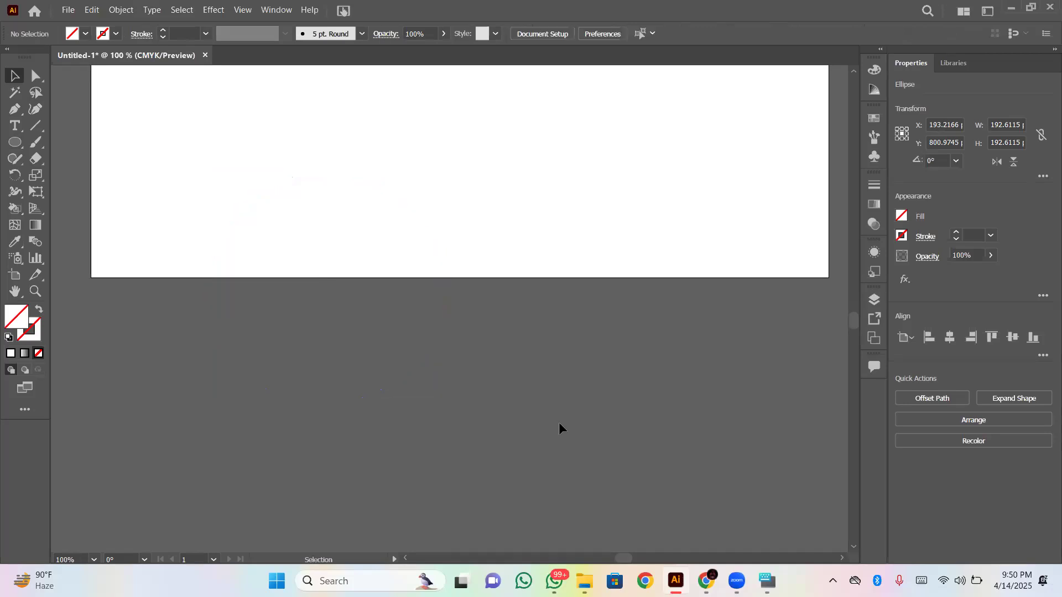
left_click(428, 343)
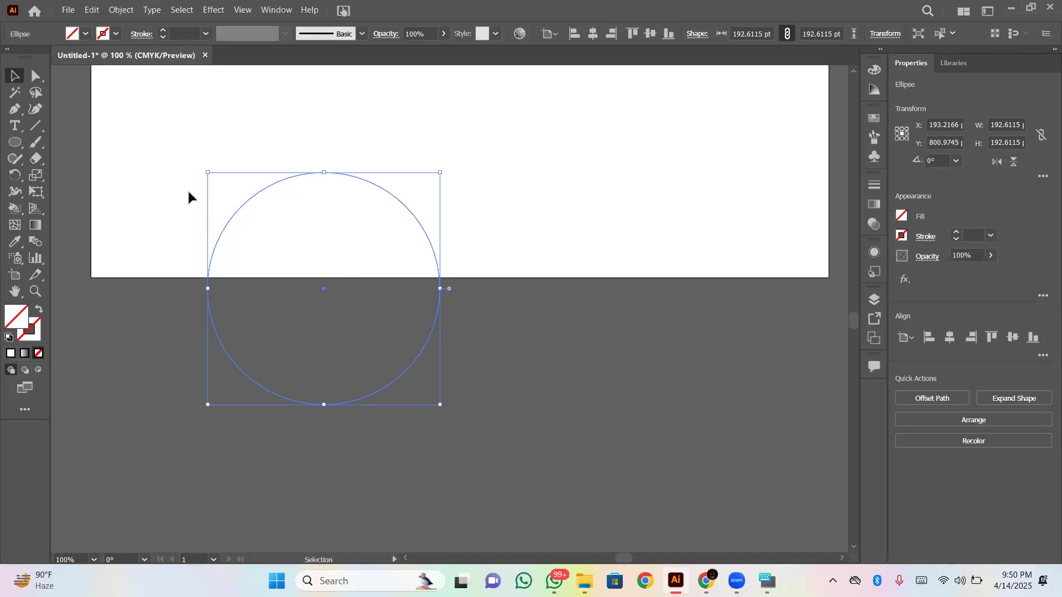
left_click_drag(188, 191, 287, 252)
left_click(766, 581)
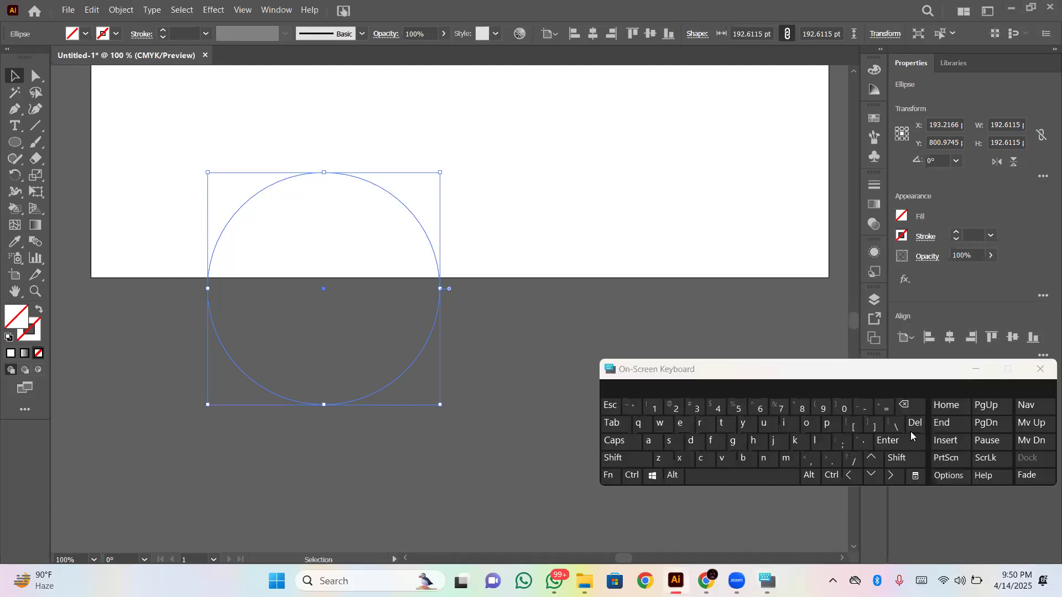
left_click(905, 408)
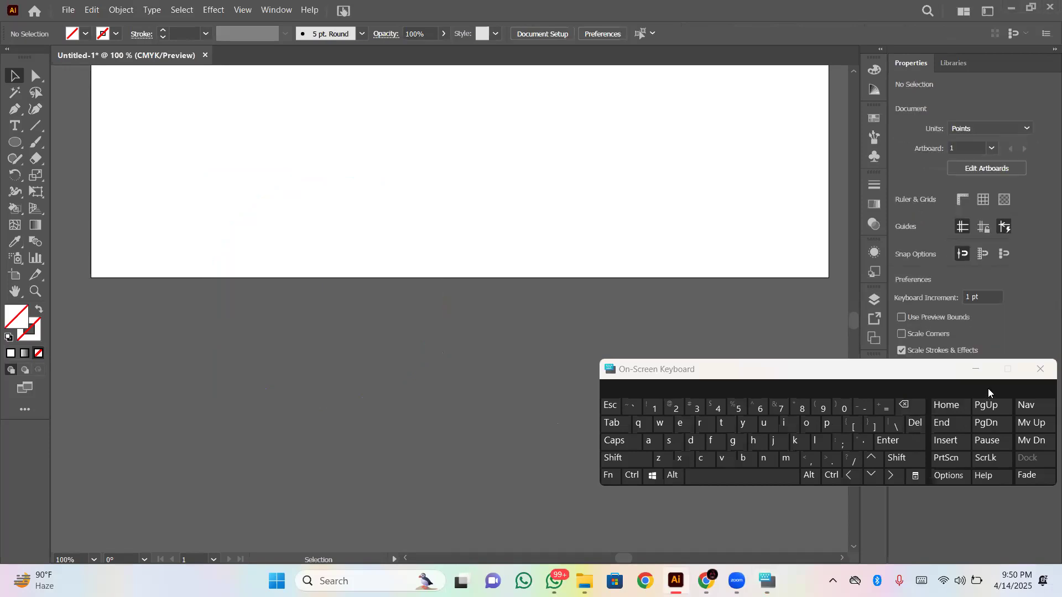
Start a Pen tool path below the artboard, add a perfectly horizontal segment about 216 pt long, and undo that segment.
left_click(20, 115)
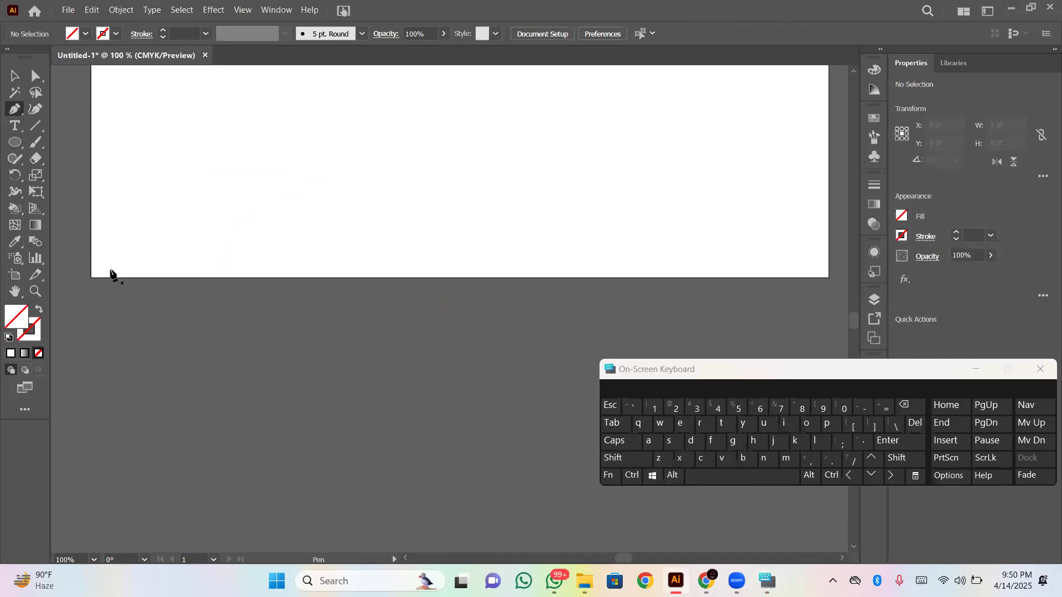
left_click(145, 394)
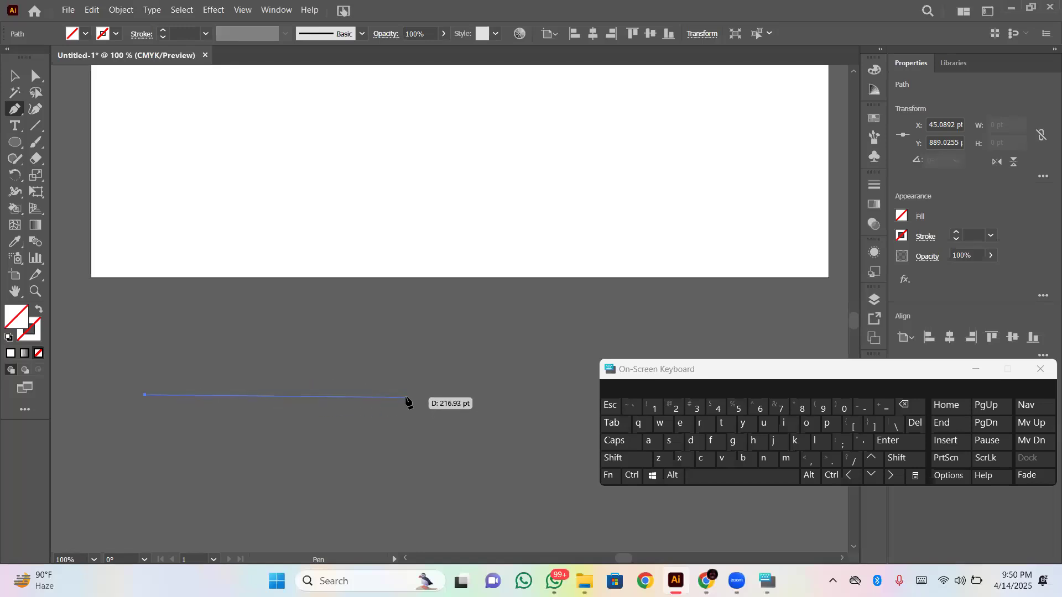
key("shift")
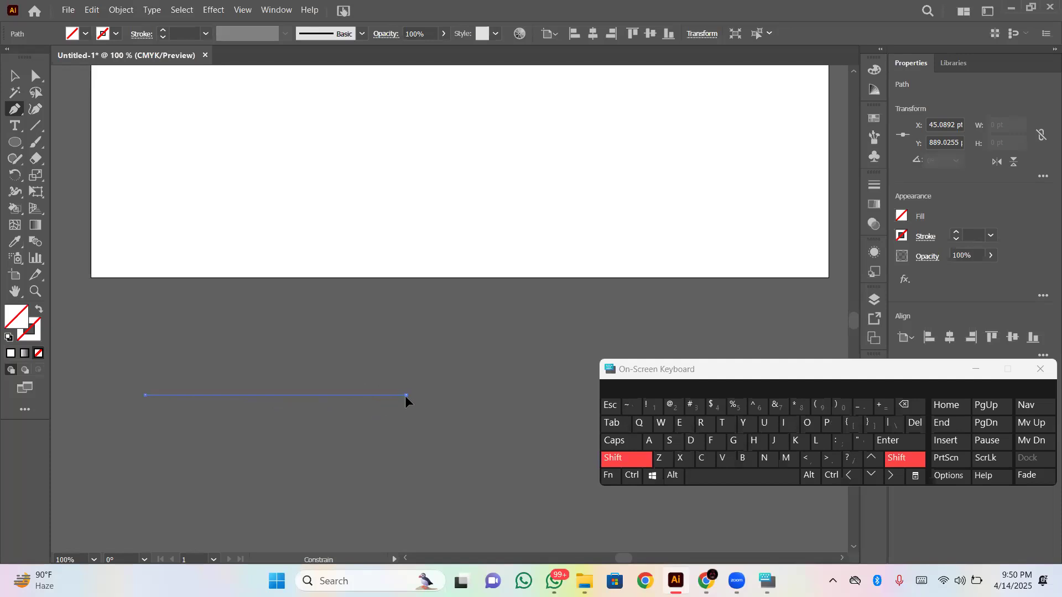
left_click(406, 395, "shift")
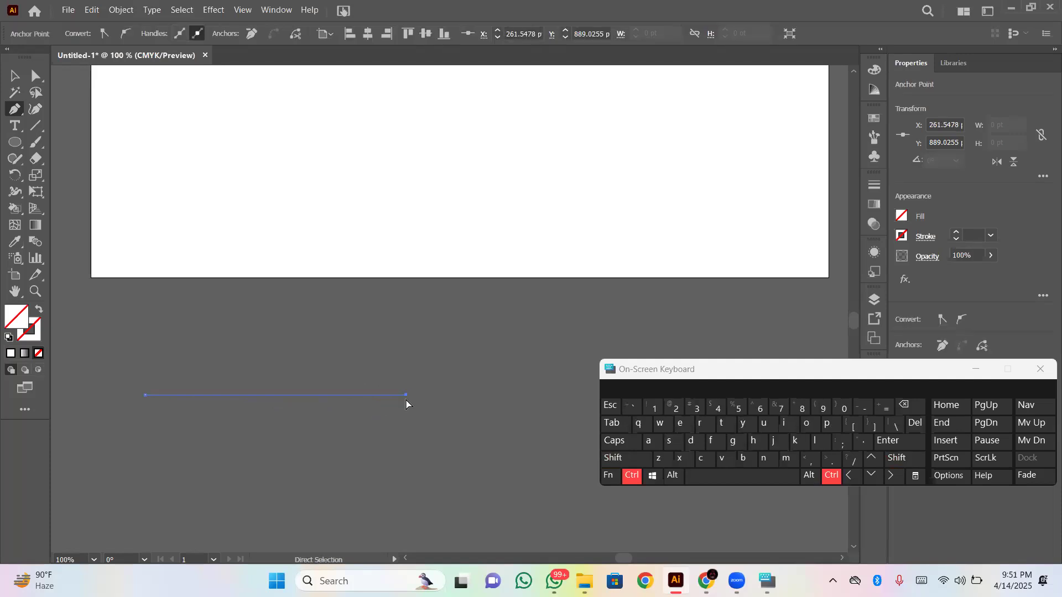
key("ctrl+z")
Try an arched curve segment from the start anchor to a point about 216 pt to its right, and undo it.
left_click(406, 397)
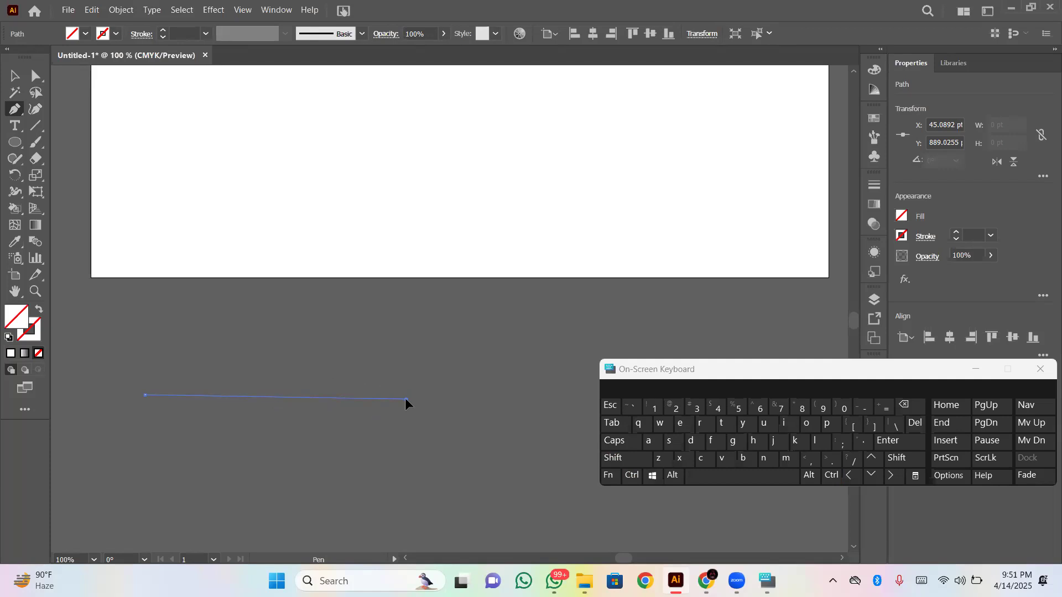
left_click_drag(405, 399, 494, 500)
left_click_drag(497, 502, 525, 529)
left_click_drag(528, 535, 528, 535)
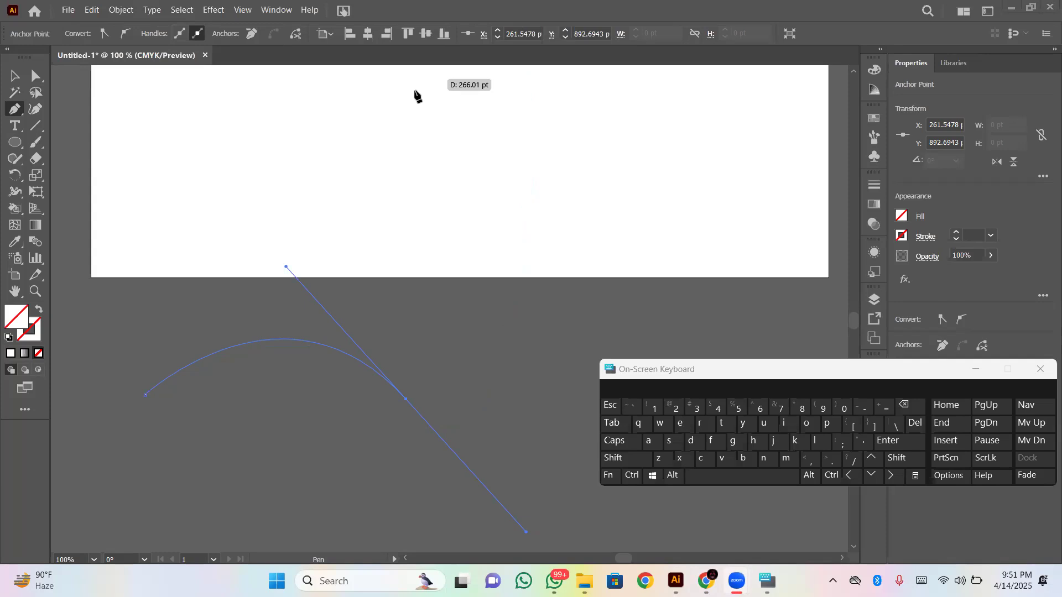
key("ctrl")
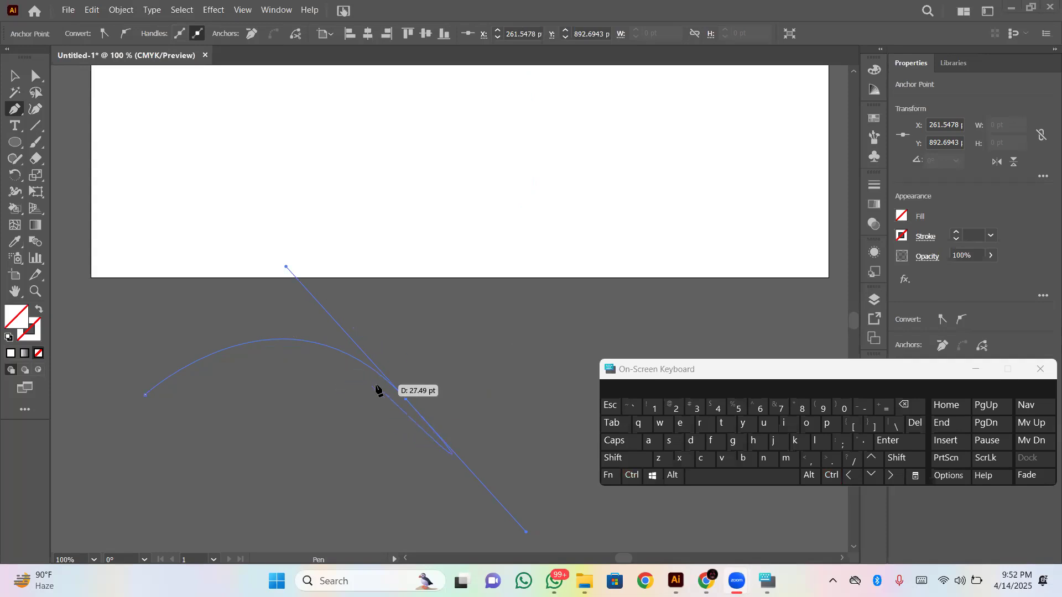
key("ctrl")
left_click(13, 77)
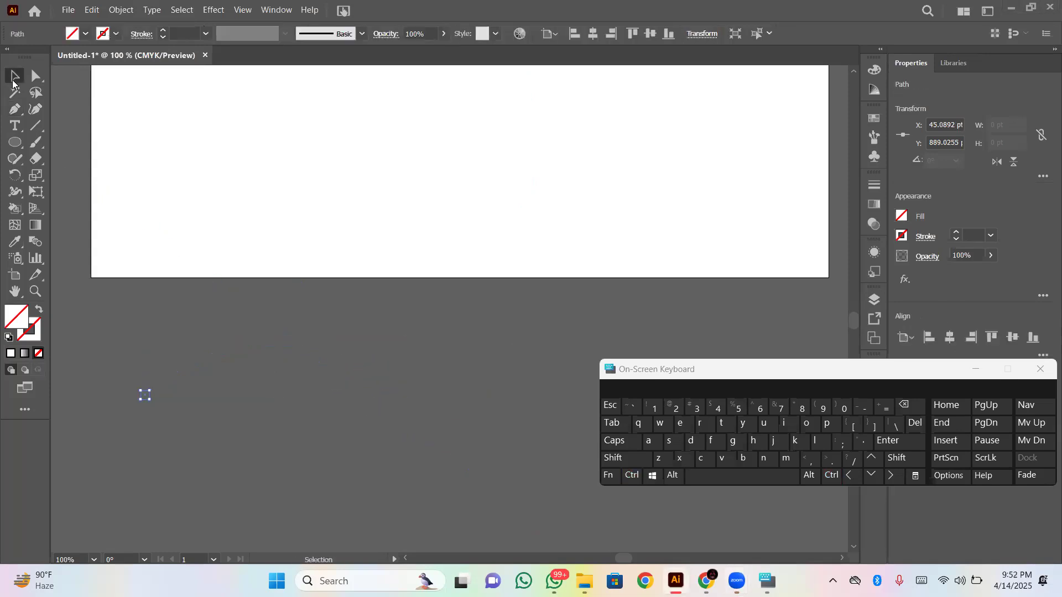
Continue the Pen path from the remaining anchor with an upward-arched curve ending about 154 pt to its right.
left_click(16, 110)
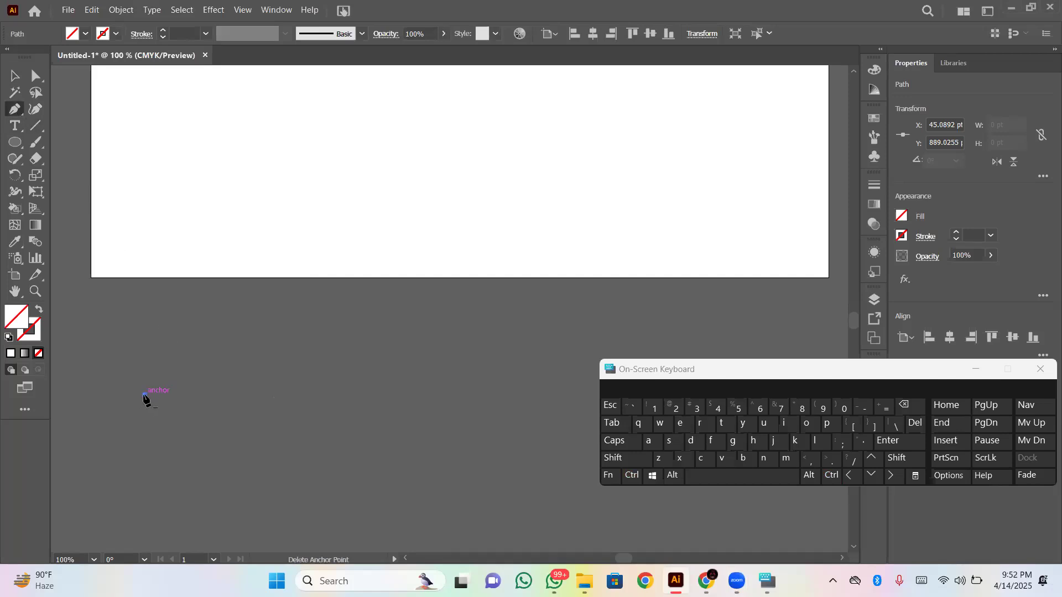
key("ctrl+shift+a")
left_click(144, 398)
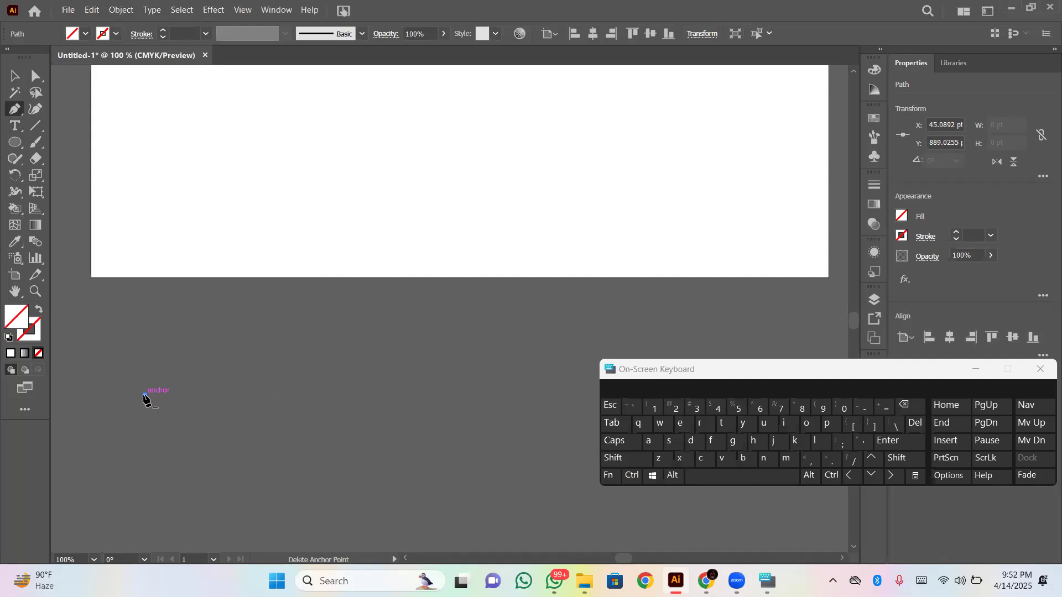
left_click(330, 397)
left_click_drag(329, 397, 414, 466)
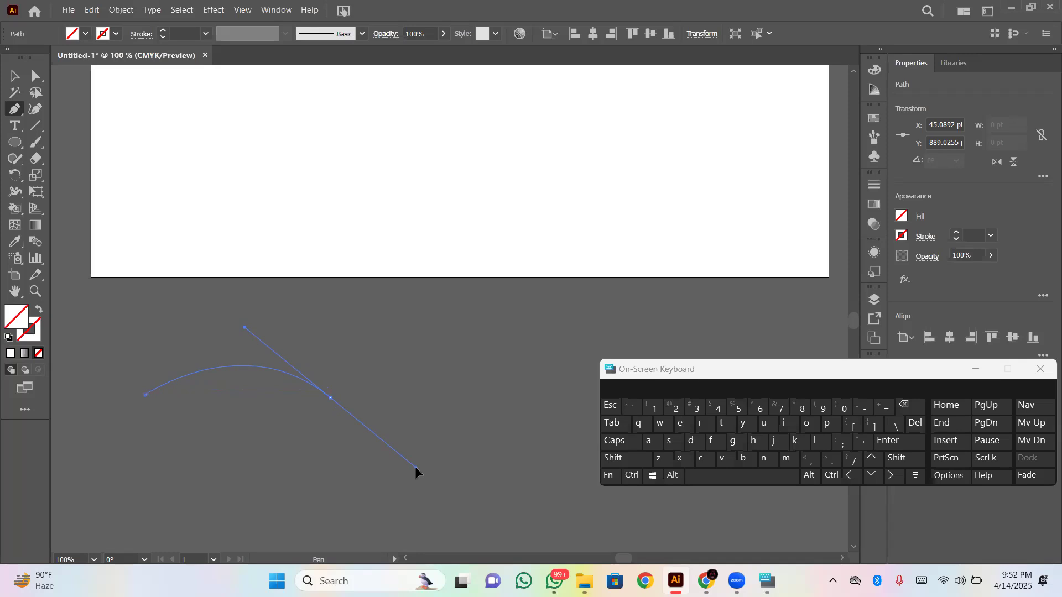
left_click_drag(414, 466, 418, 471)
left_click_drag(418, 471, 386, 287)
left_click_drag(391, 517, 383, 352)
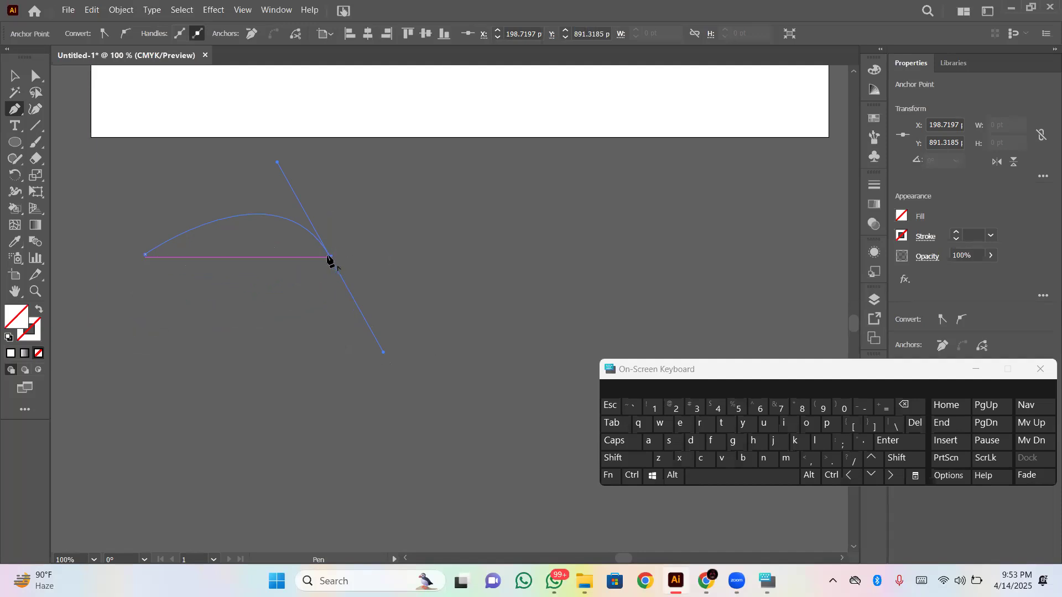
Remove the end anchor's outgoing handle, close the path with a downward-bulging curve into an eye shape, and fill it white.
mouse_move(331, 258)
left_mouse_down()
mouse_move(327, 348)
mouse_move(284, 384)
mouse_move(331, 265)
left_mouse_up()
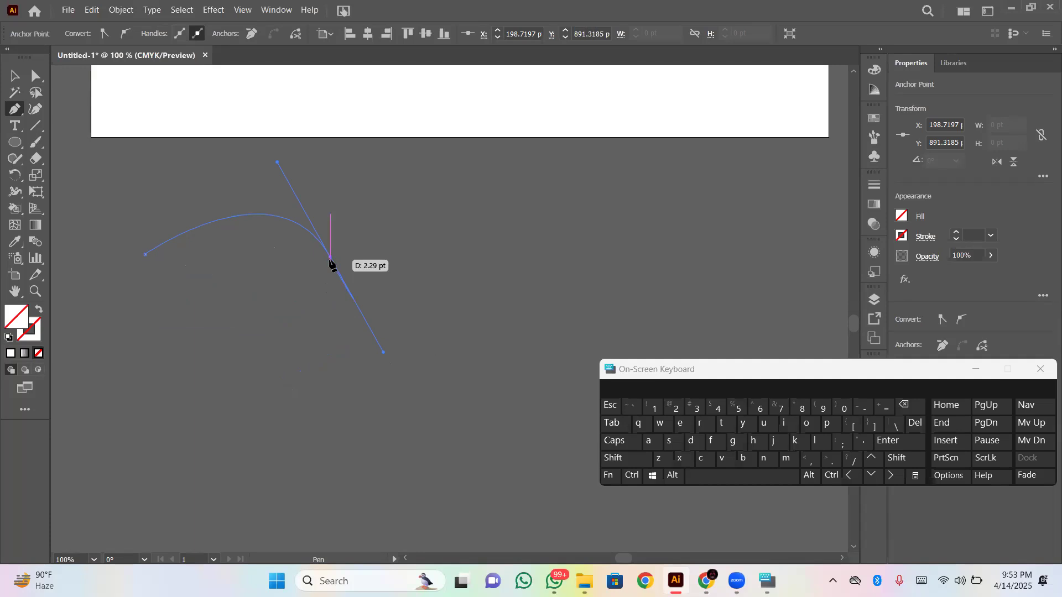
mouse_move(330, 258)
left_mouse_down()
mouse_move(298, 238)
mouse_move(331, 277)
left_mouse_up()
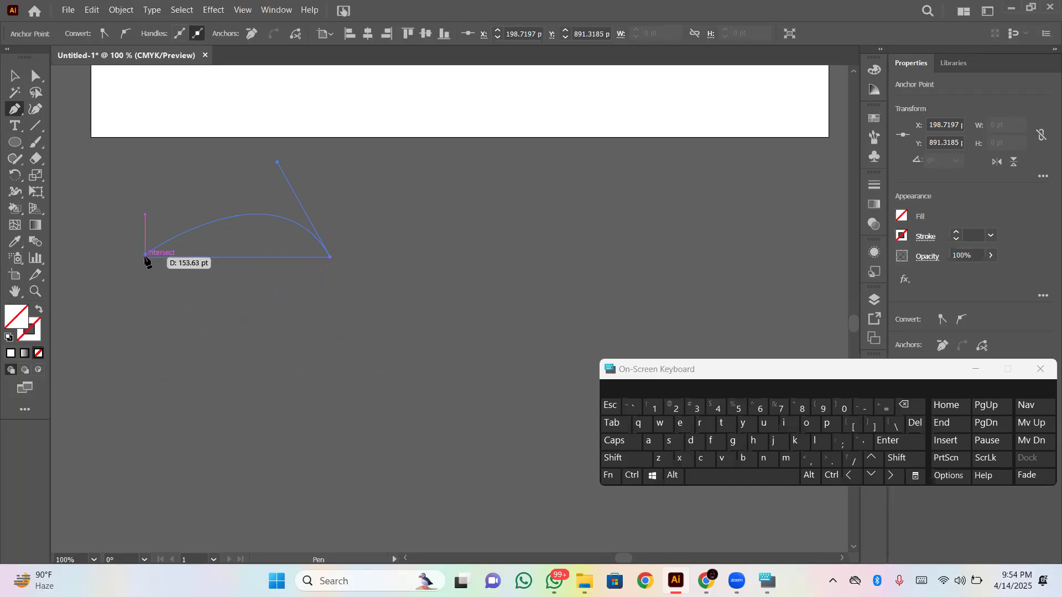
mouse_move(145, 257)
left_mouse_down()
mouse_move(127, 181)
mouse_move(63, 164)
mouse_move(201, 264)
mouse_move(148, 261)
mouse_move(123, 301)
mouse_move(109, 282)
mouse_move(147, 268)
mouse_move(146, 256)
left_mouse_up()
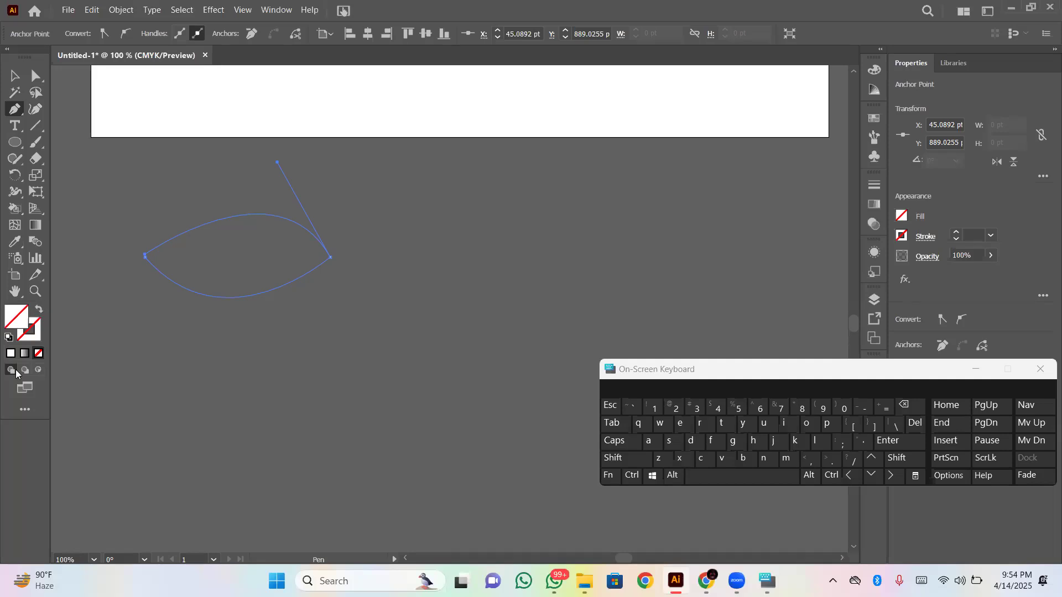
left_click(9, 356)
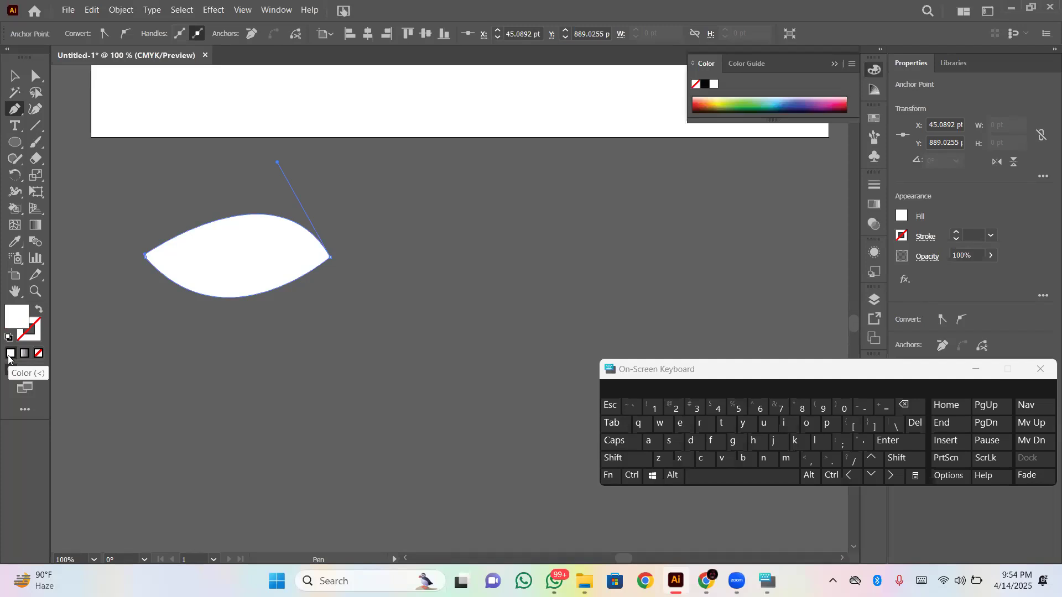
Draw a circle about 28.4 pt in diameter near the centre of the white eye shape as its pupil.
left_click(19, 146)
left_click_drag(18, 146, 45, 173)
left_click_drag(210, 236, 245, 254)
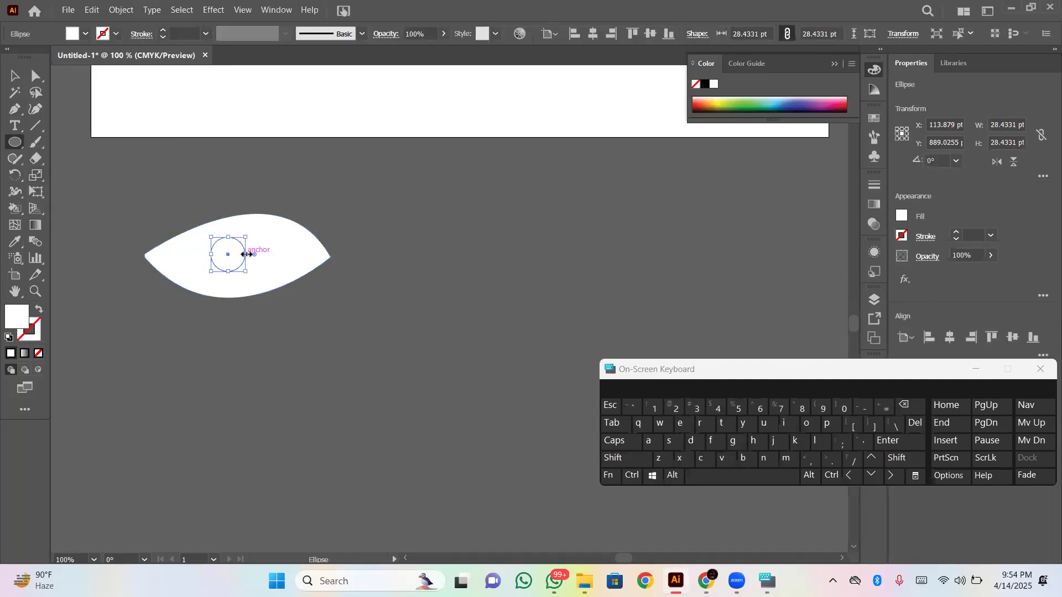
Set the pupil circle's fill colour to near-black 0A0909.
double_click(17, 320)
left_click(394, 205)
left_click_drag(394, 206, 370, 306)
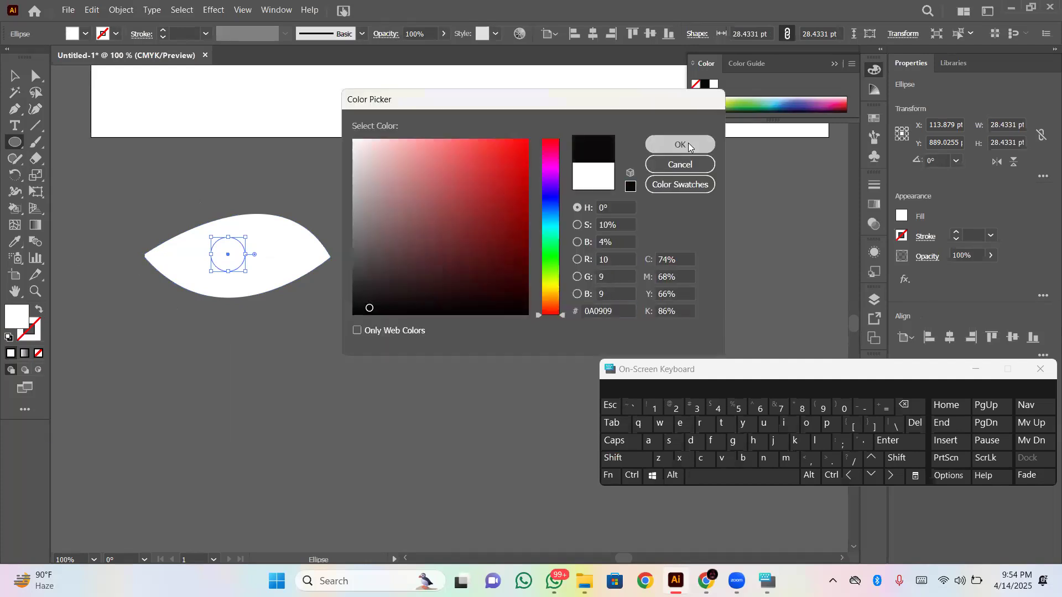
left_click(688, 143)
left_click(461, 284)
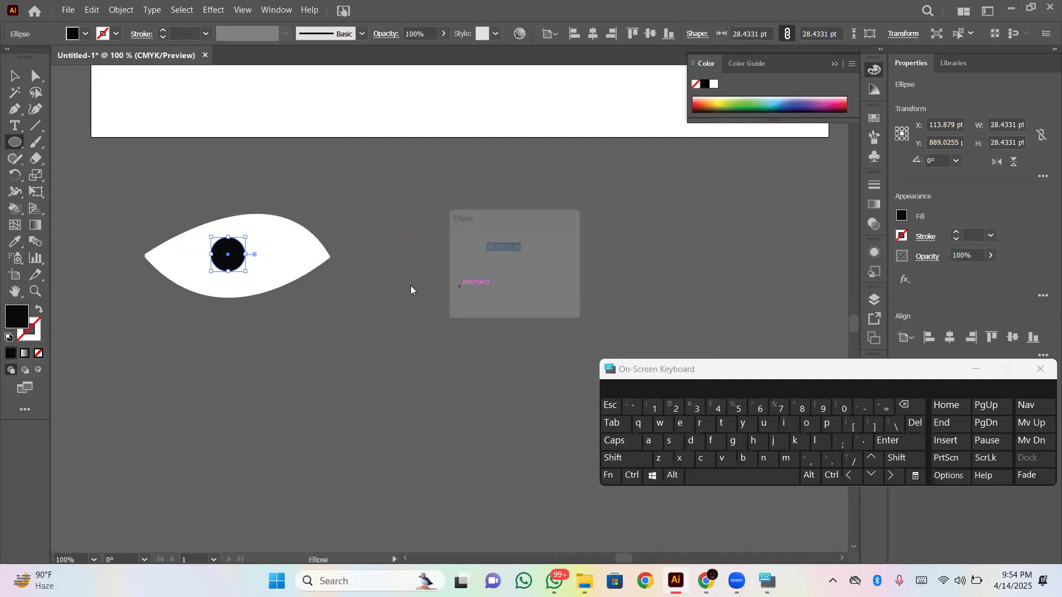
left_click(563, 296)
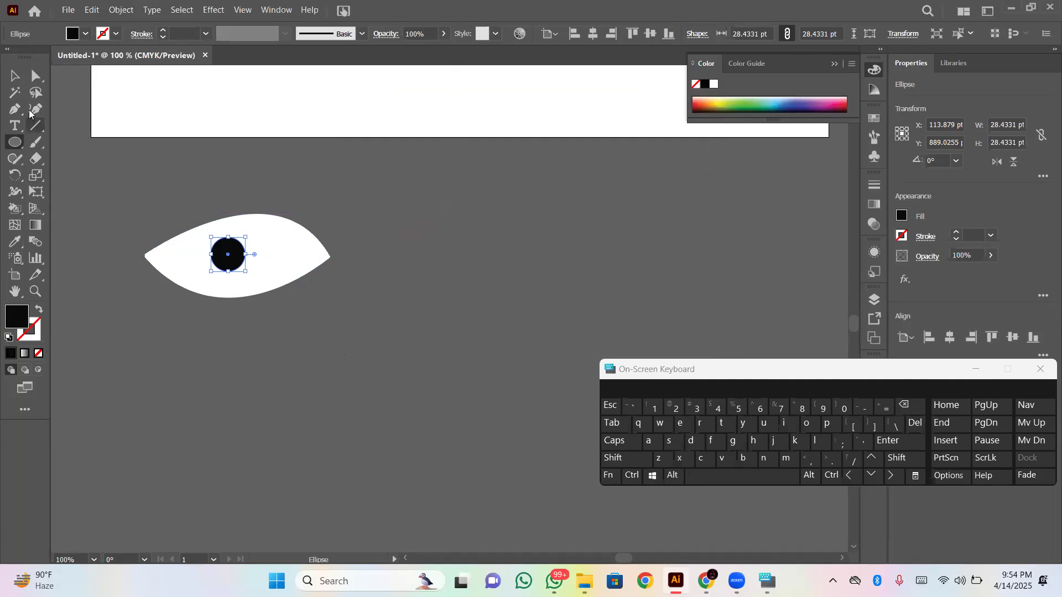
Move the black pupil circle slightly right and down within the white eye shape, and deselect it.
left_click(14, 76)
left_click_drag(233, 264, 244, 269)
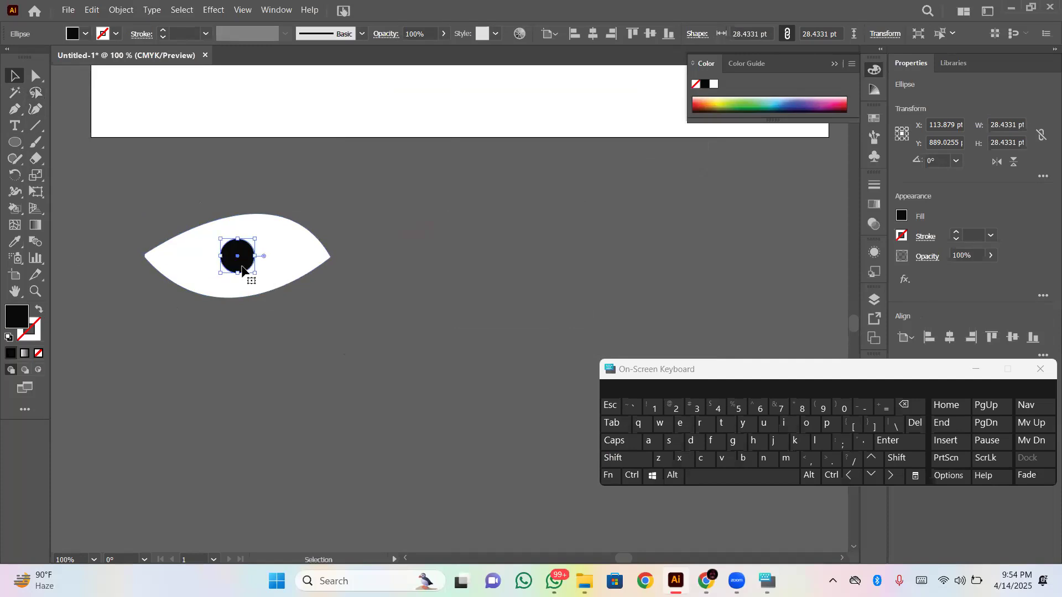
left_click(226, 357)
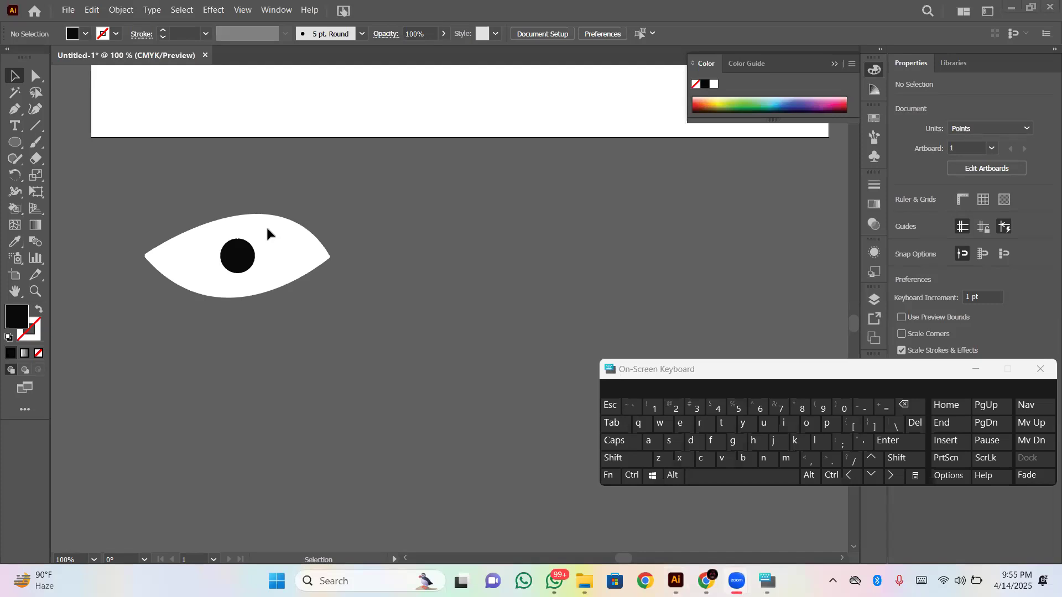
Rotate the white eye shape about 5° clockwise, and delete it together with the pupil.
left_click(182, 260)
left_click_drag(330, 301, 317, 305)
left_click_drag(106, 238, 311, 281)
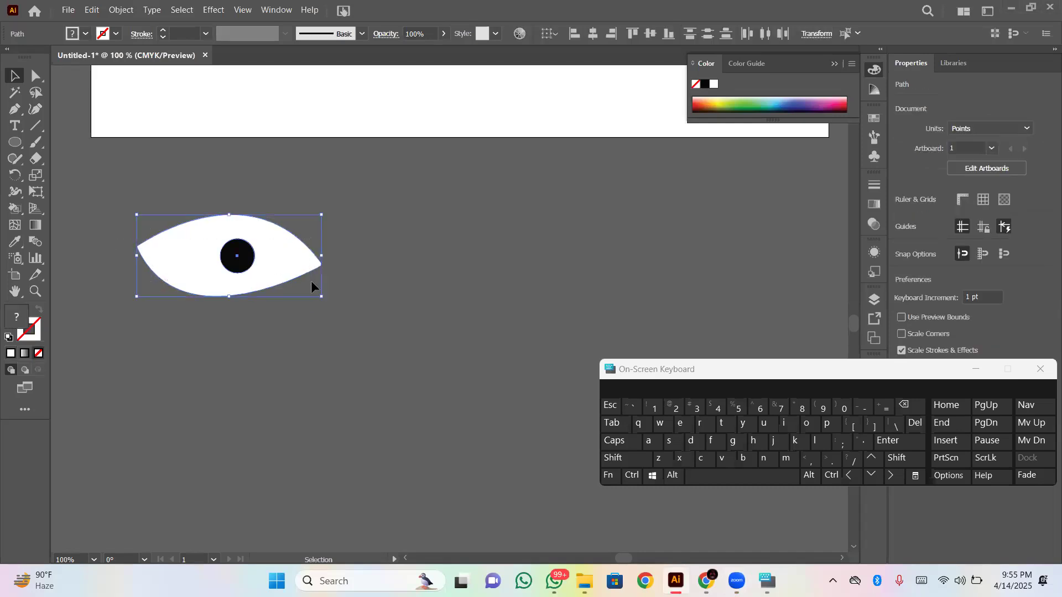
left_click(907, 406)
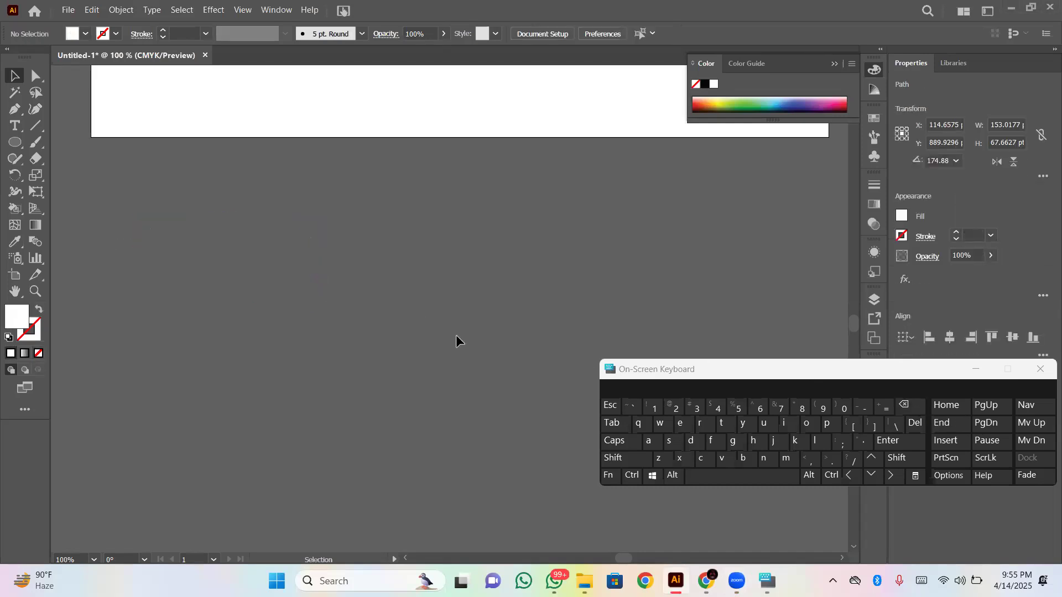
Start a Pen path on the portrait's left shoulder and trace it up along the neck and jaw to the top of the left ear.
scroll(373, 290, "up", 5)
scroll(373, 291, "up", 6)
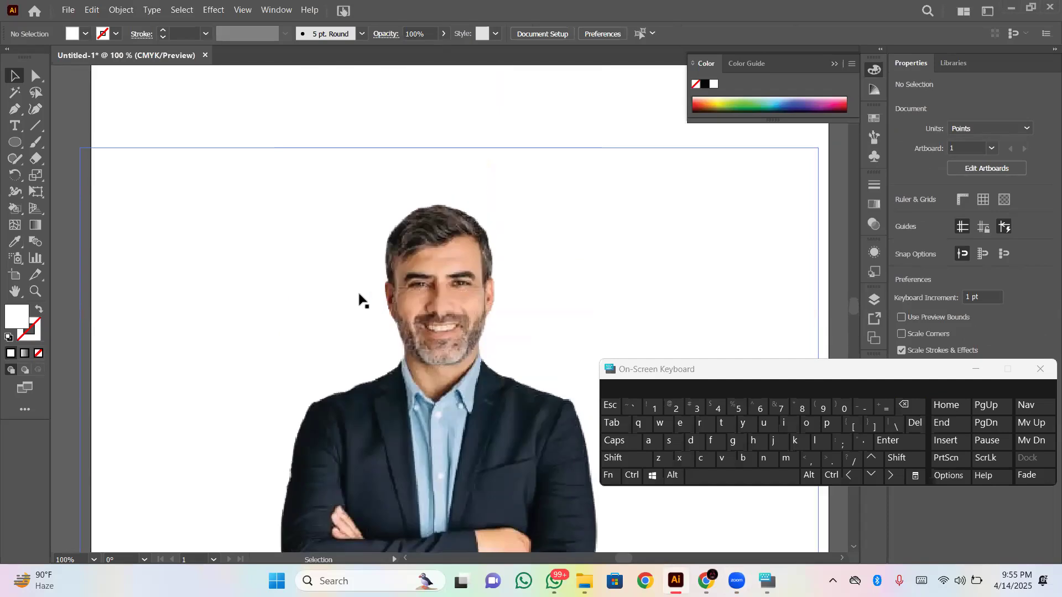
key("ctrl+plus")
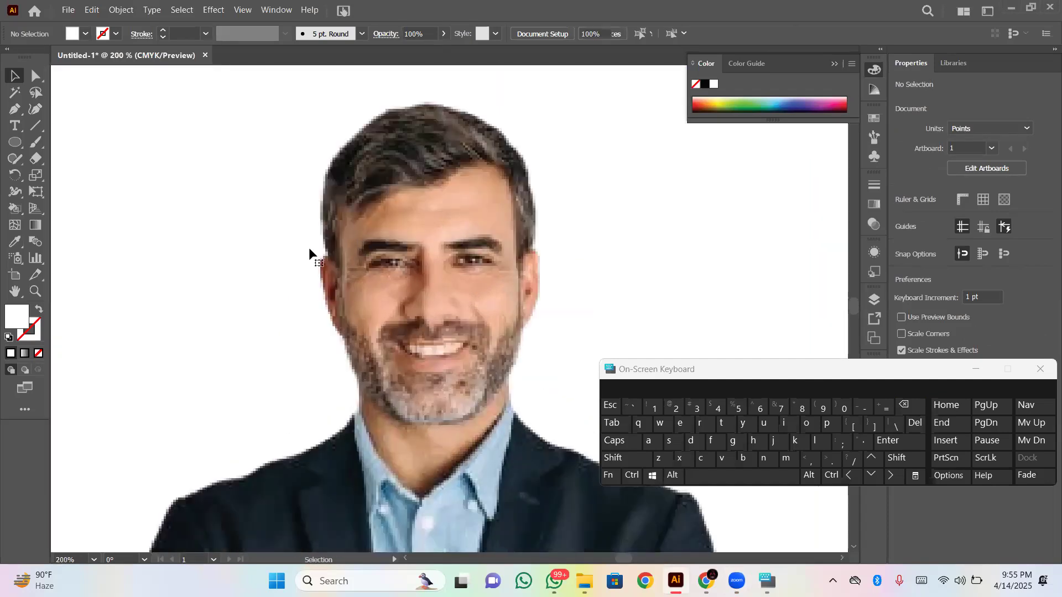
left_click(282, 277)
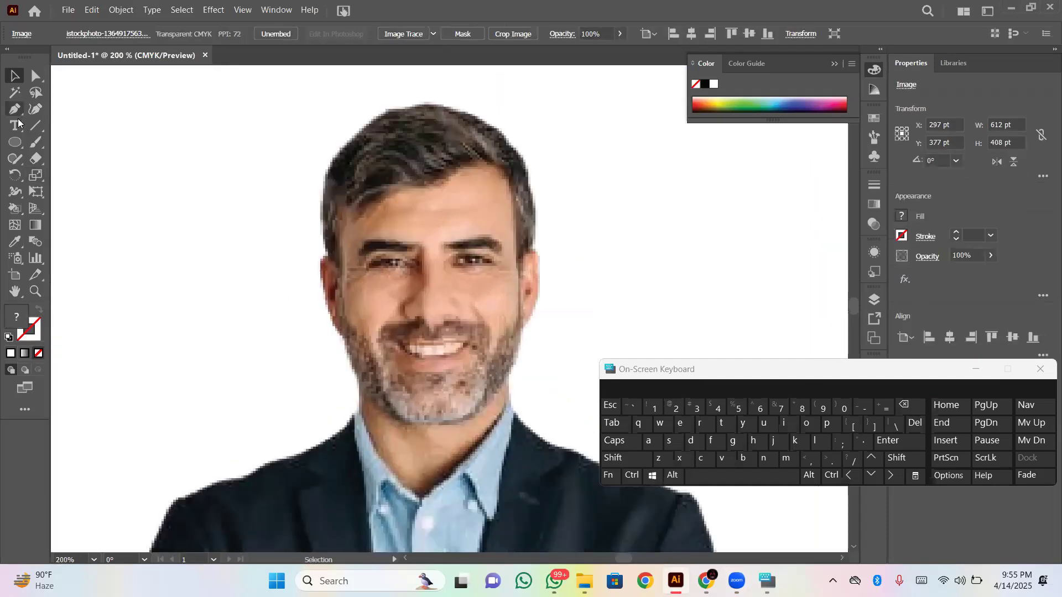
key("ctrl+minus")
key("ctrl+minus")
key("ctrl+minus")
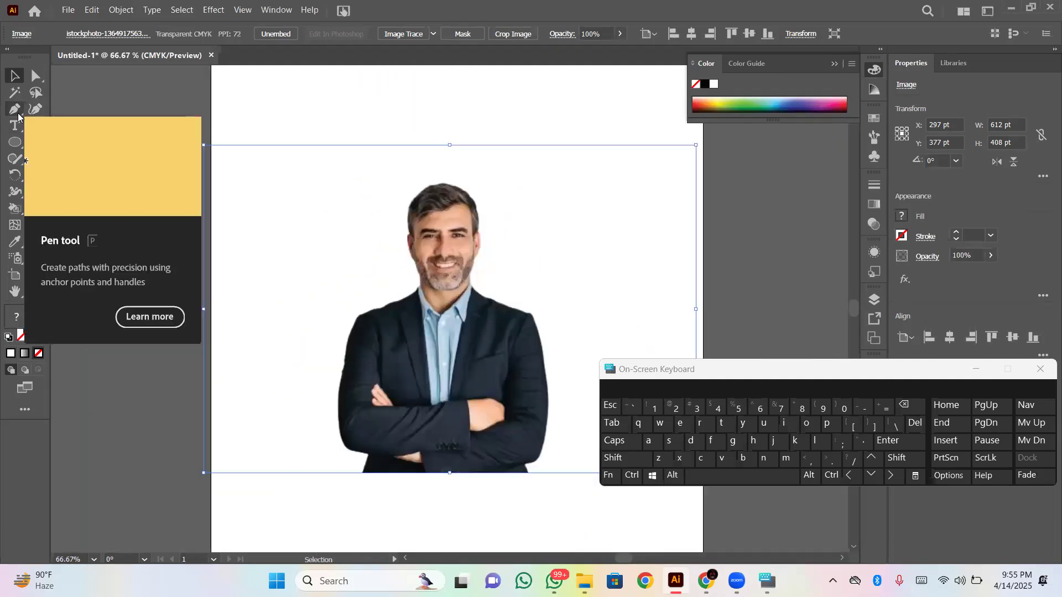
key("ctrl+shift+a")
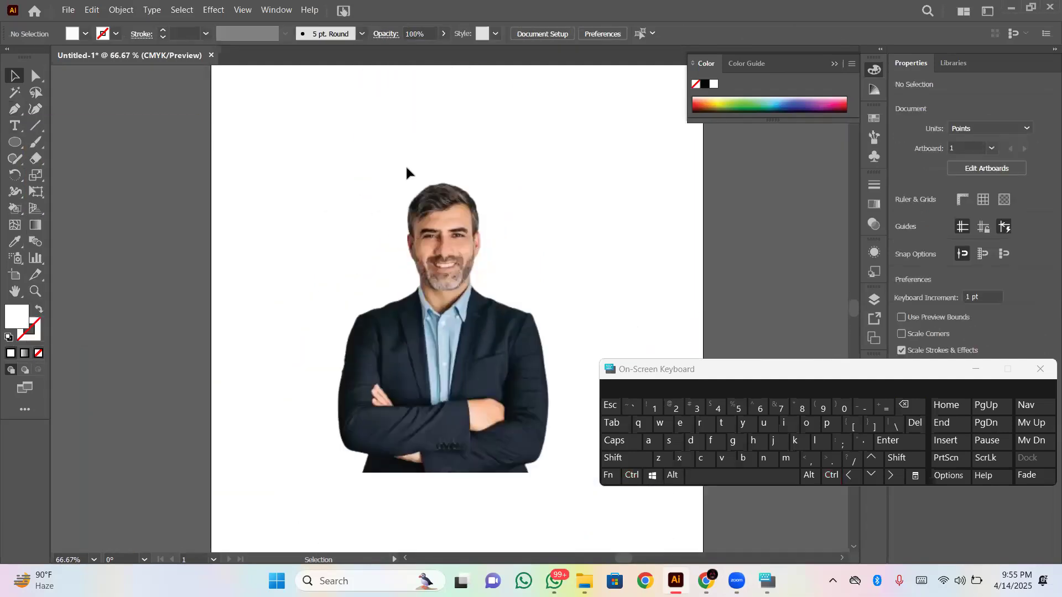
left_click(15, 109)
key("ctrl+plus")
key("ctrl+plus")
key("ctrl+plus")
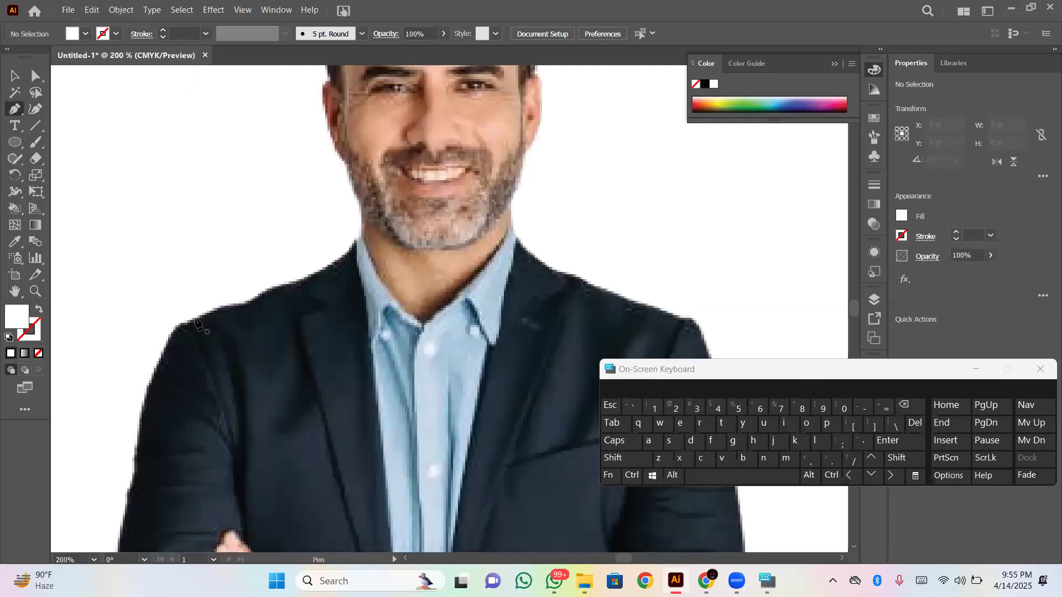
left_click_drag(196, 321, 328, 383)
scroll(319, 104, "up", 5)
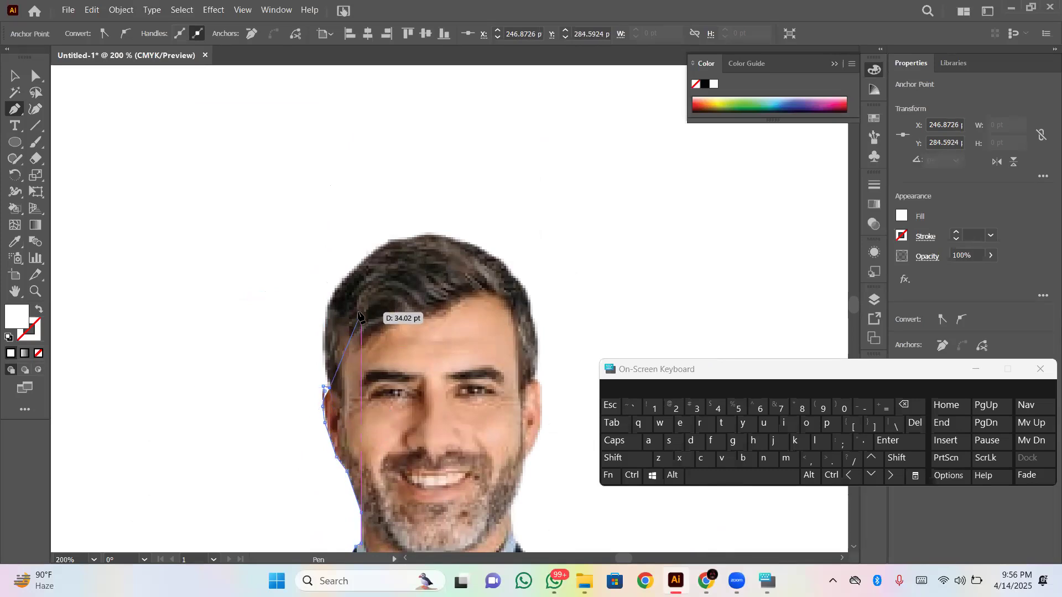
Continue the Pen outline with straight segments up the left side of the hair and over the top of the head.
left_click(324, 355)
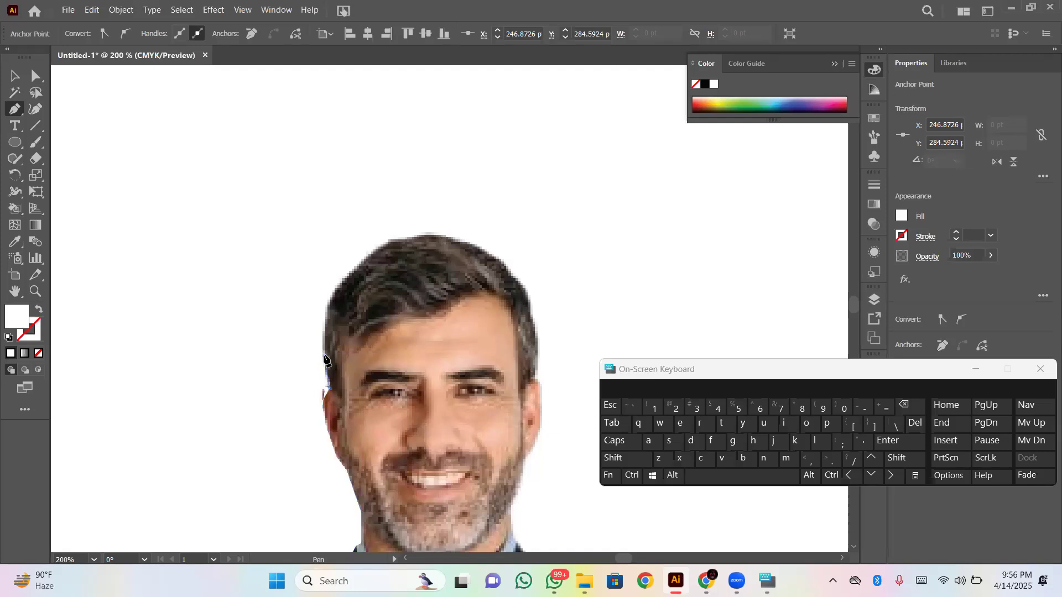
left_click(325, 333)
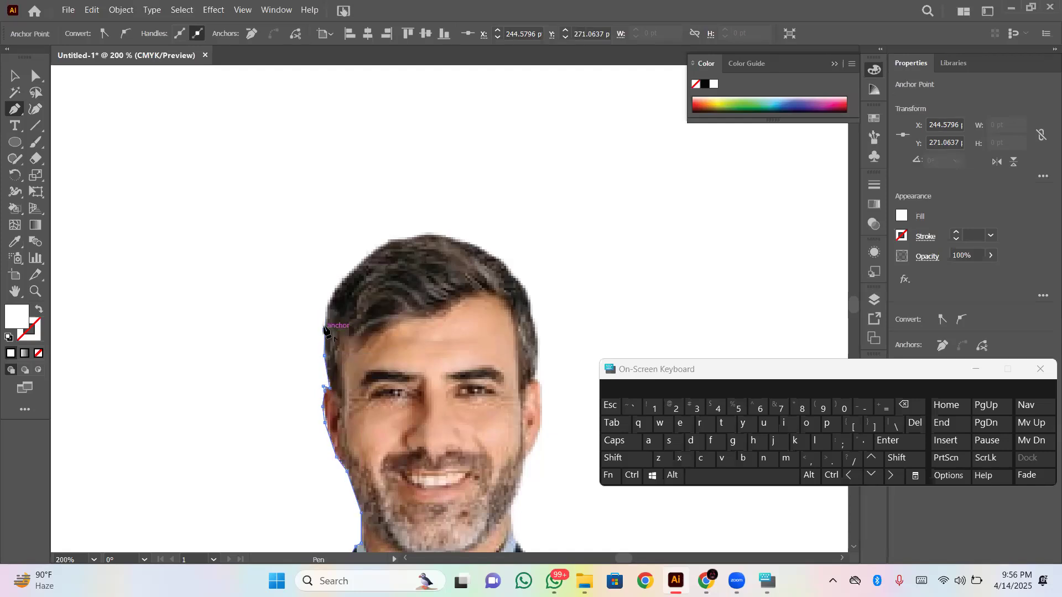
left_click(328, 307)
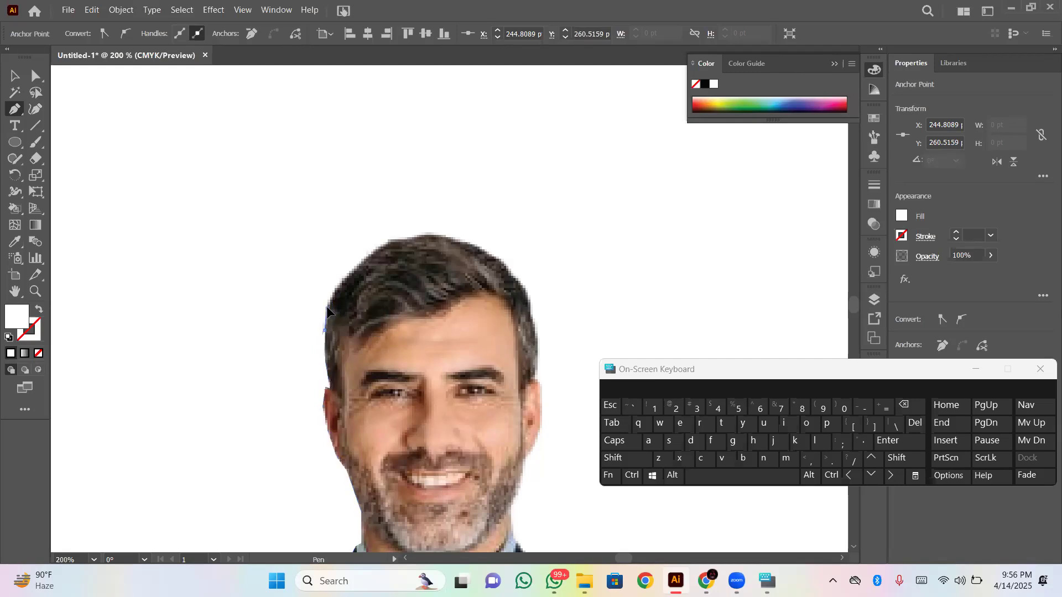
left_click(343, 282)
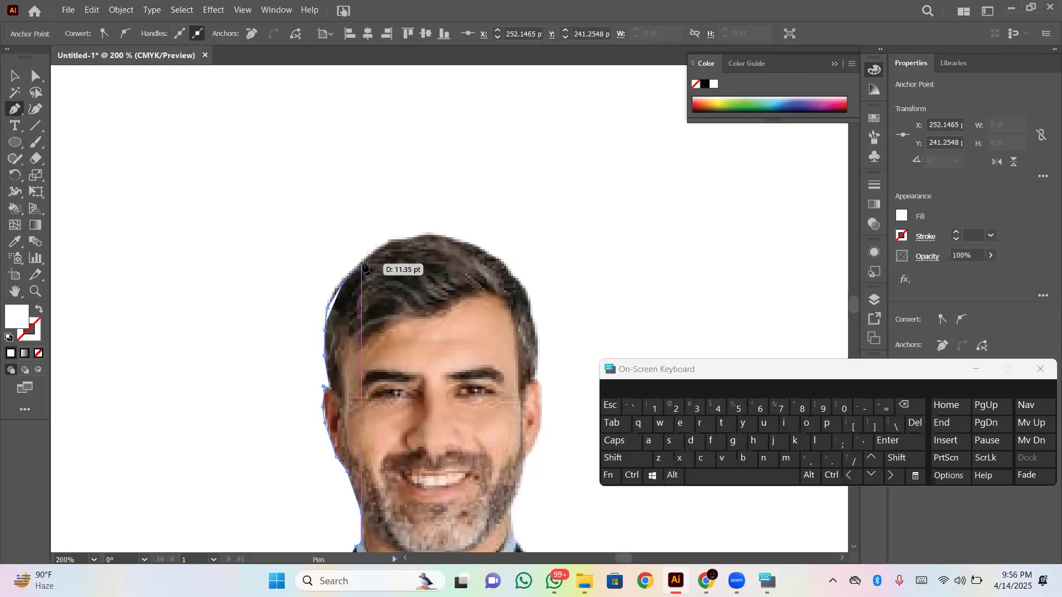
left_click(361, 262)
left_click(375, 251)
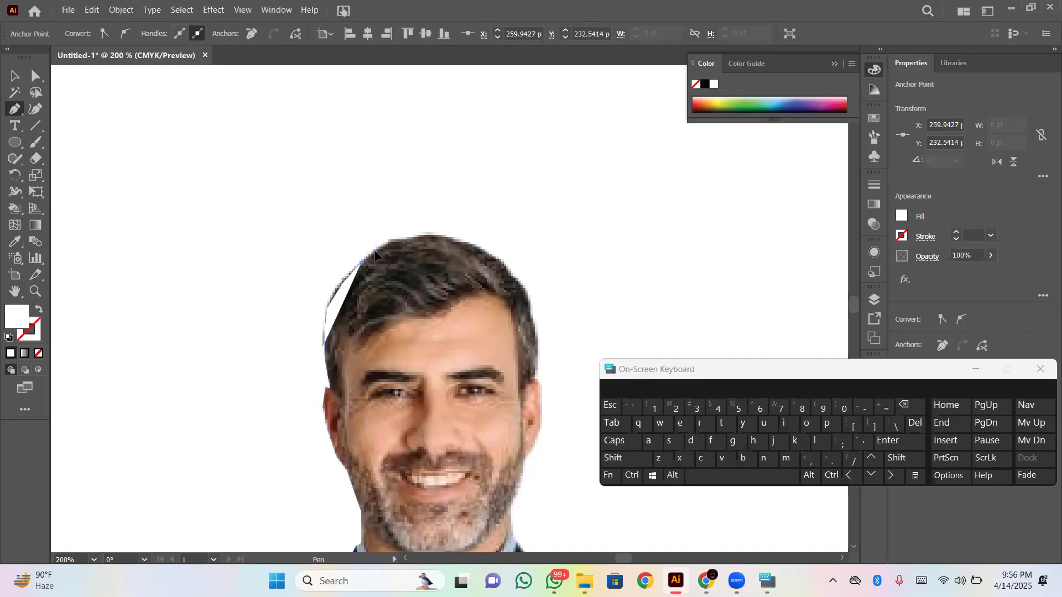
left_click(407, 238)
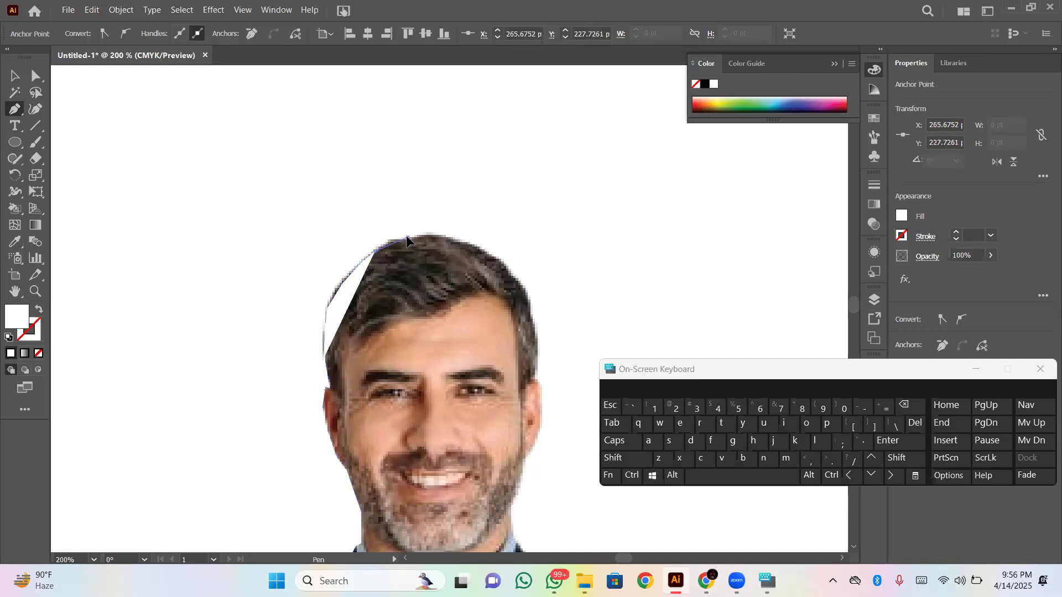
left_click(453, 239)
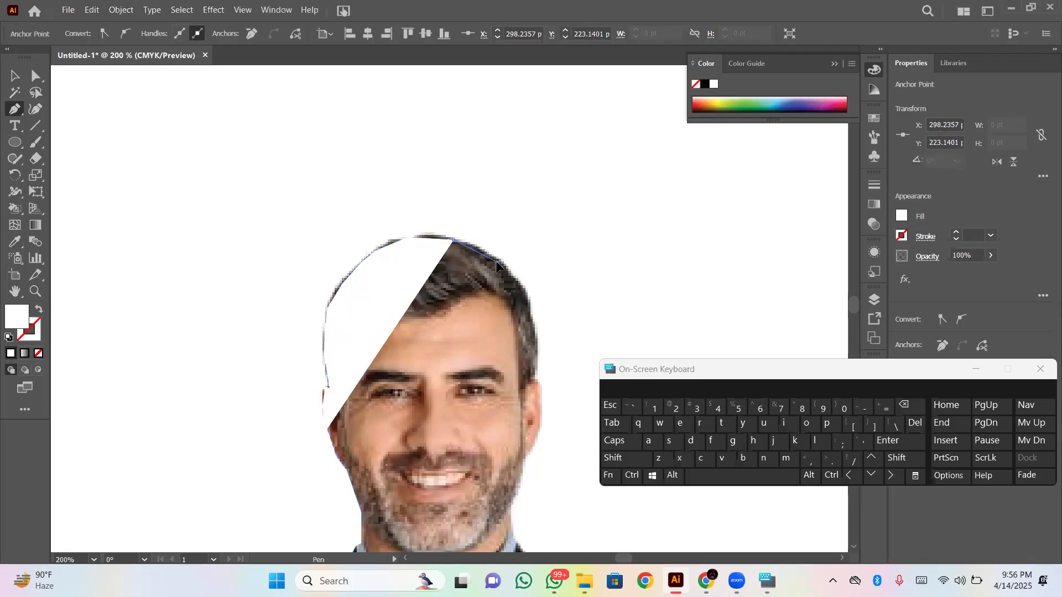
Trace the Pen outline down the right side of the hair to the top of the right ear.
left_click(496, 260)
left_click(521, 288)
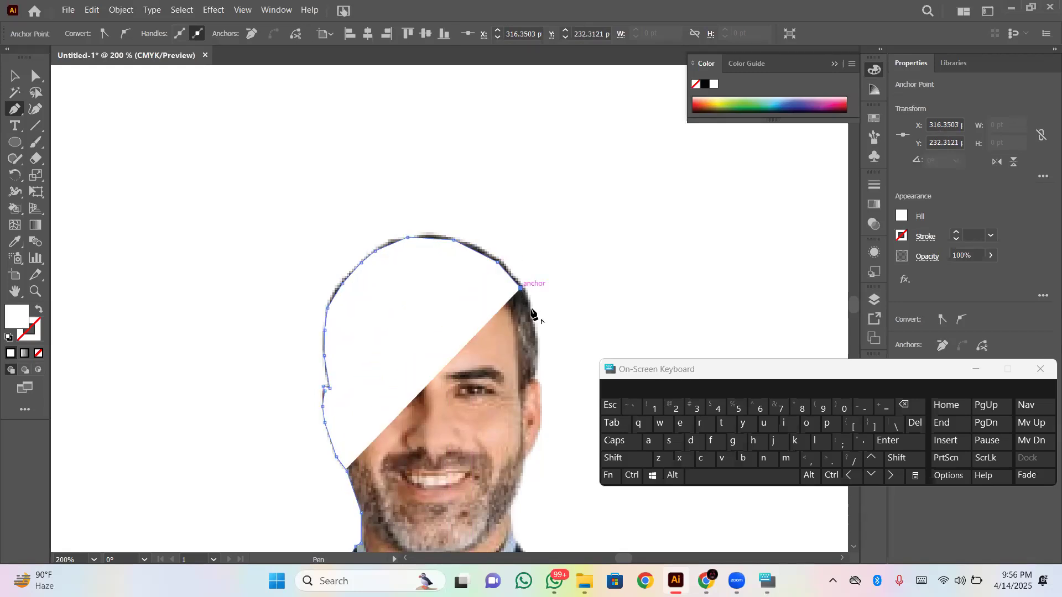
left_click(530, 314)
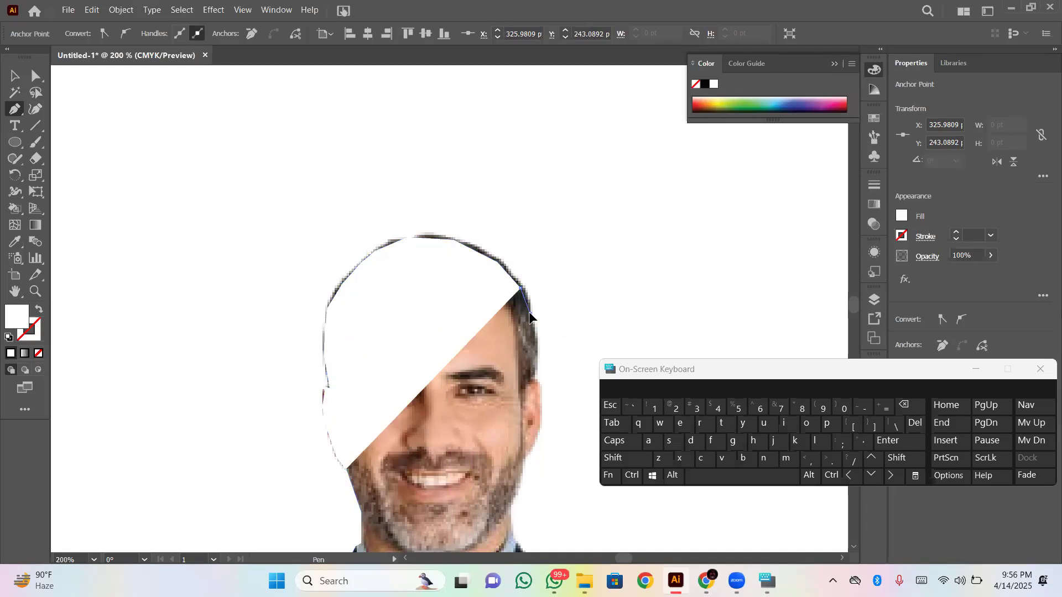
left_click(534, 332)
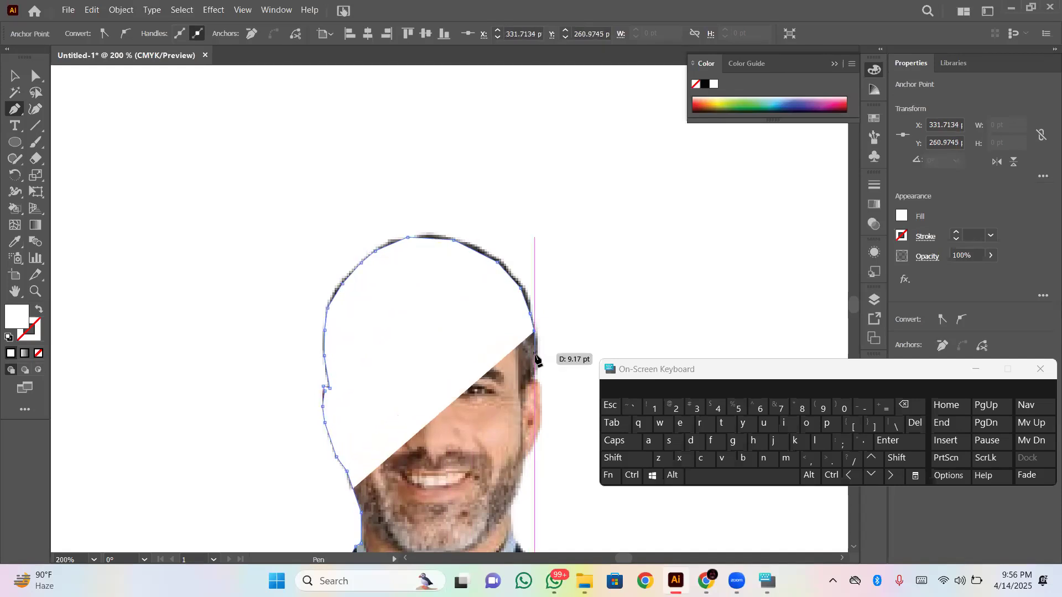
left_click(534, 358)
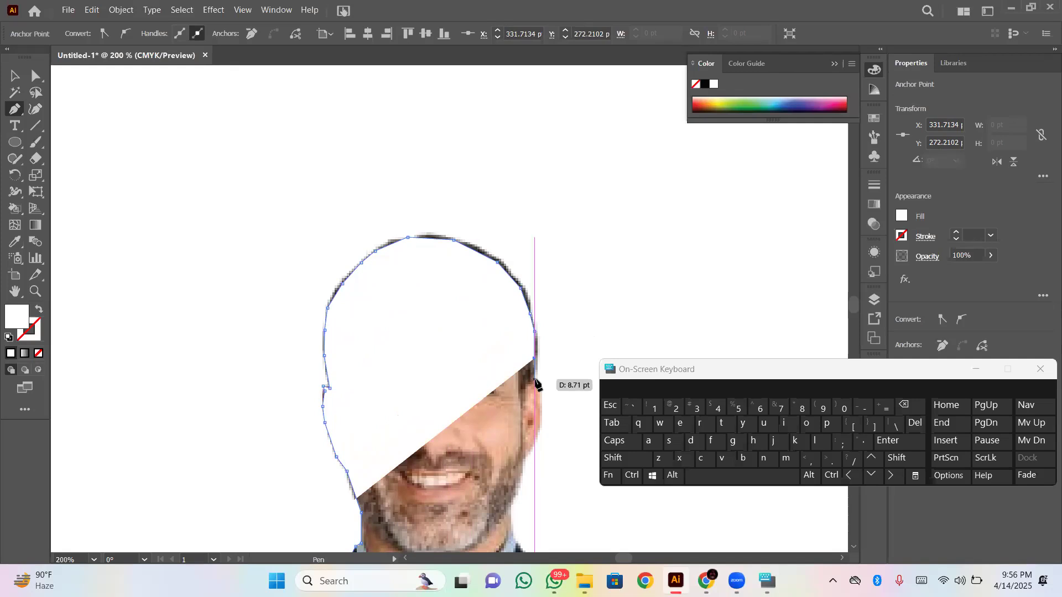
left_click(535, 382)
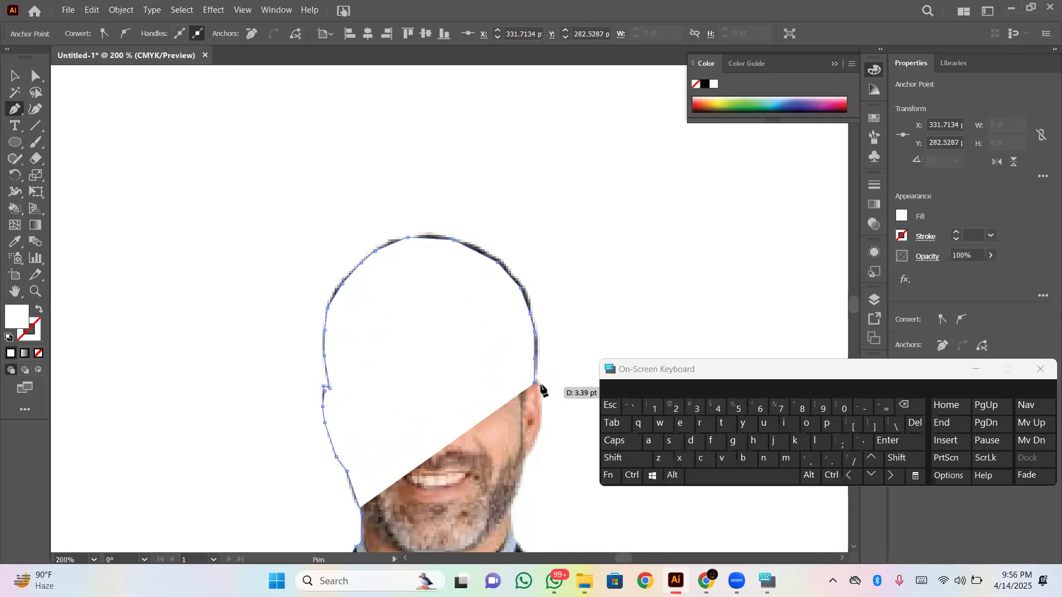
Trace the Pen outline around the outer edge of the right ear to where it meets the jaw.
left_click(537, 382)
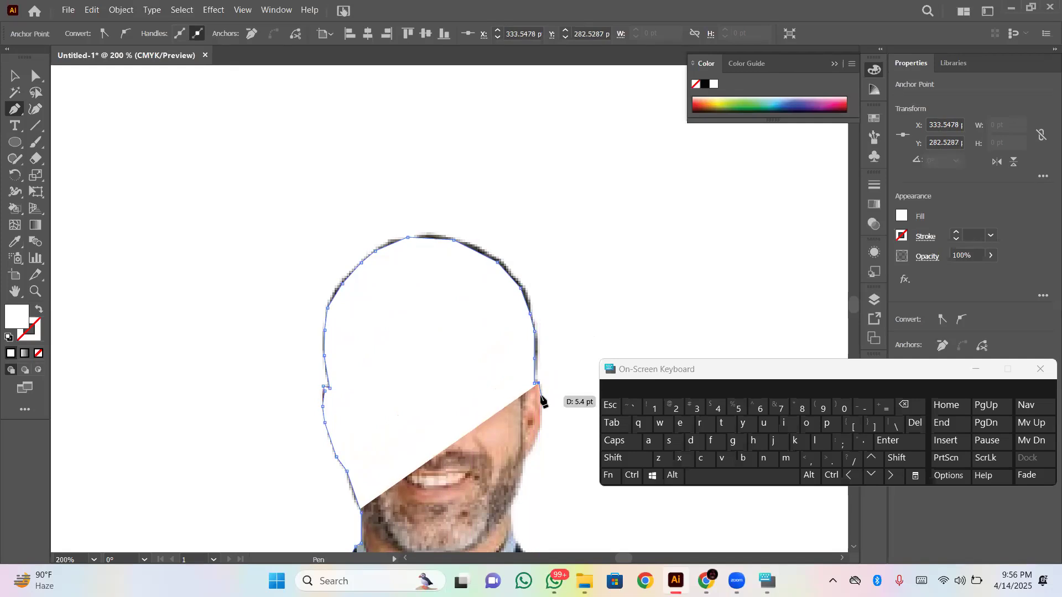
left_click(540, 395)
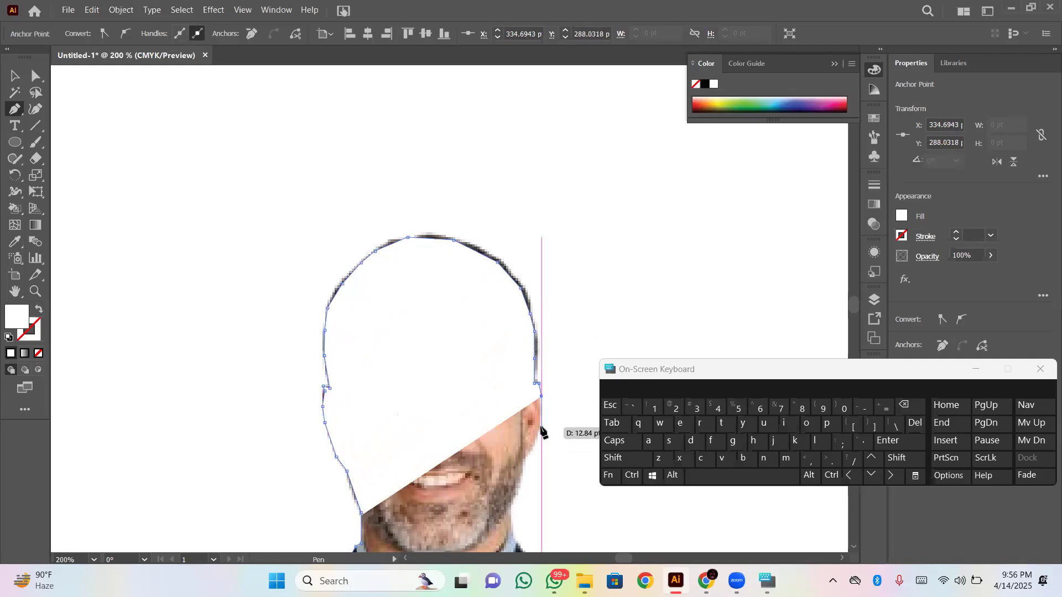
left_click(540, 422)
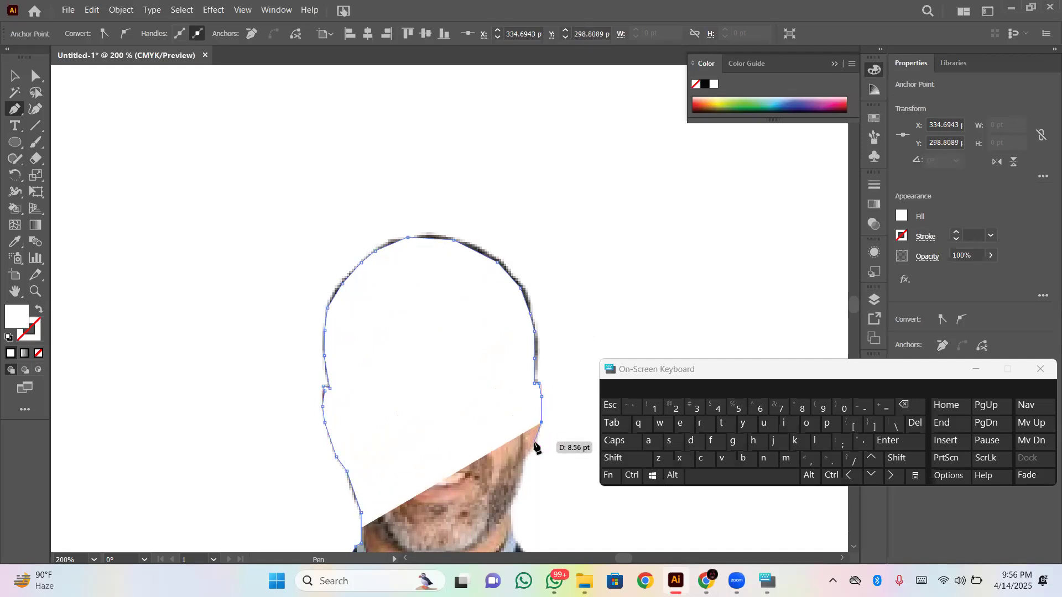
left_click(534, 445)
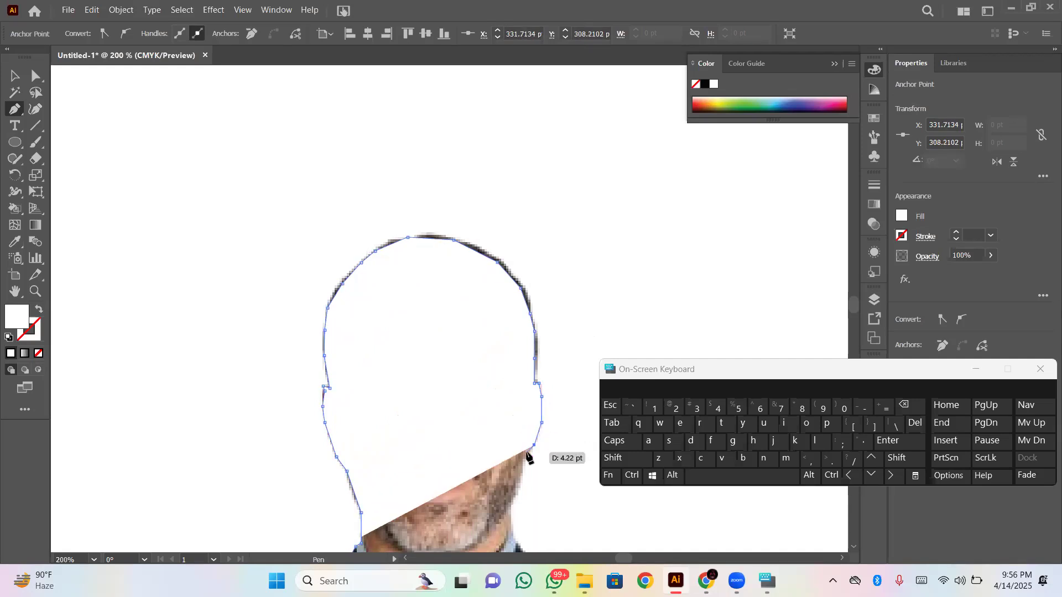
left_click(528, 458)
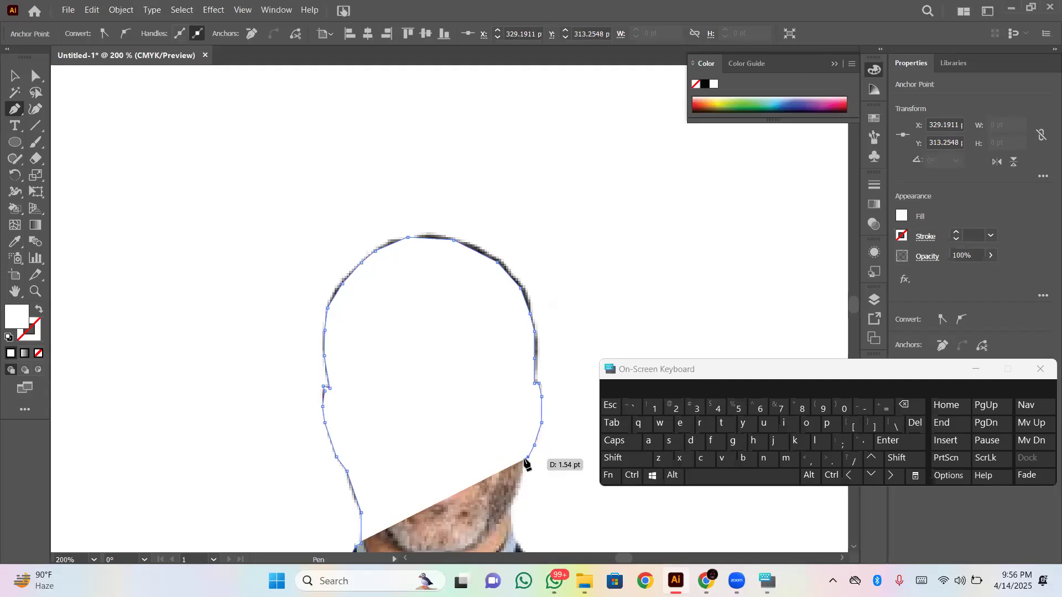
left_click(524, 460)
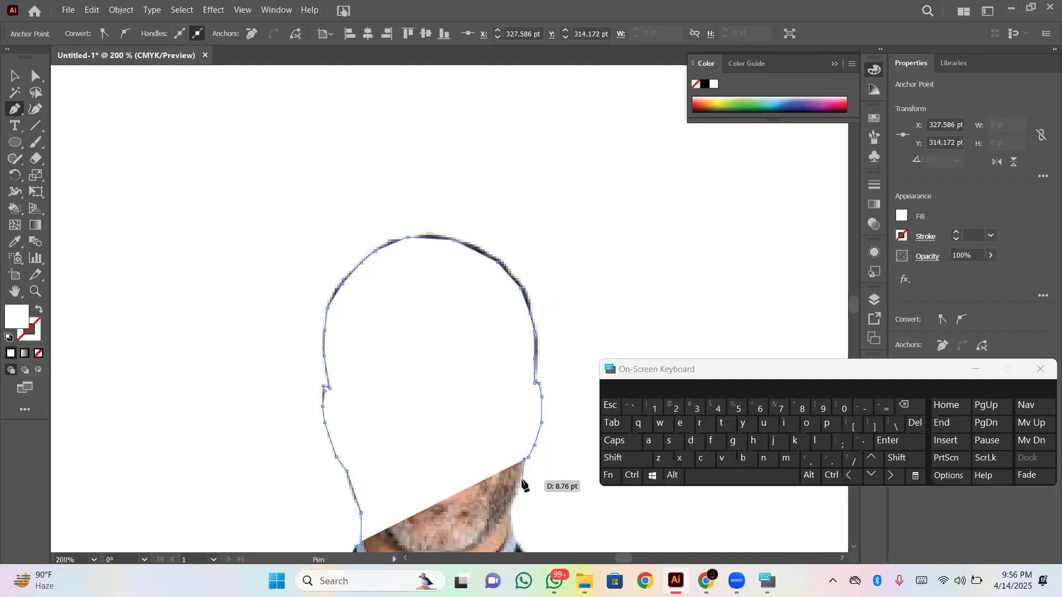
Extend the Pen outline from the right earlobe along the bearded jaw to the side of the neck.
left_click(522, 479)
left_click(514, 498)
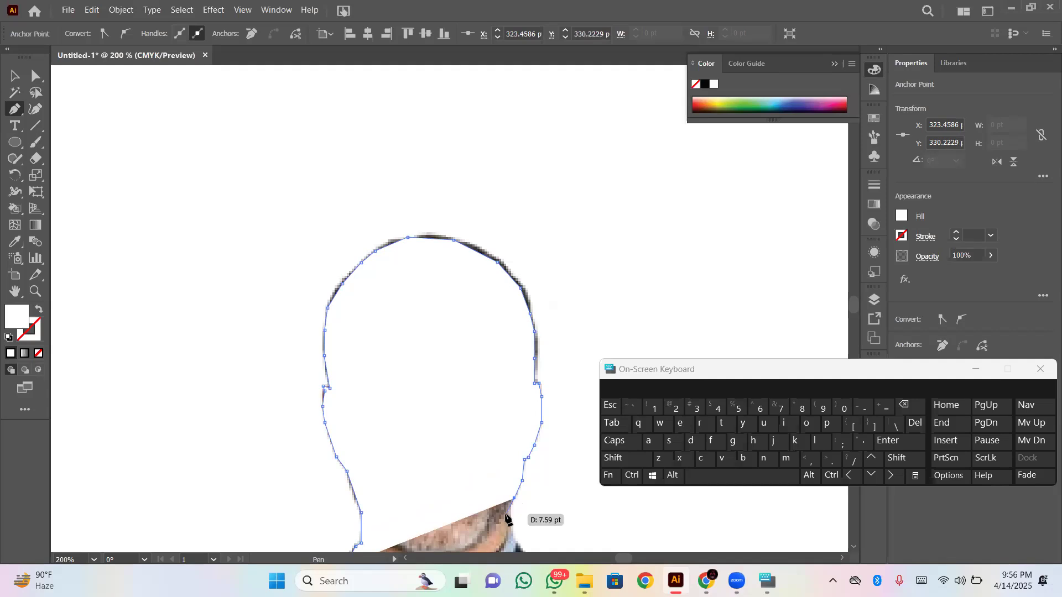
left_click(510, 507)
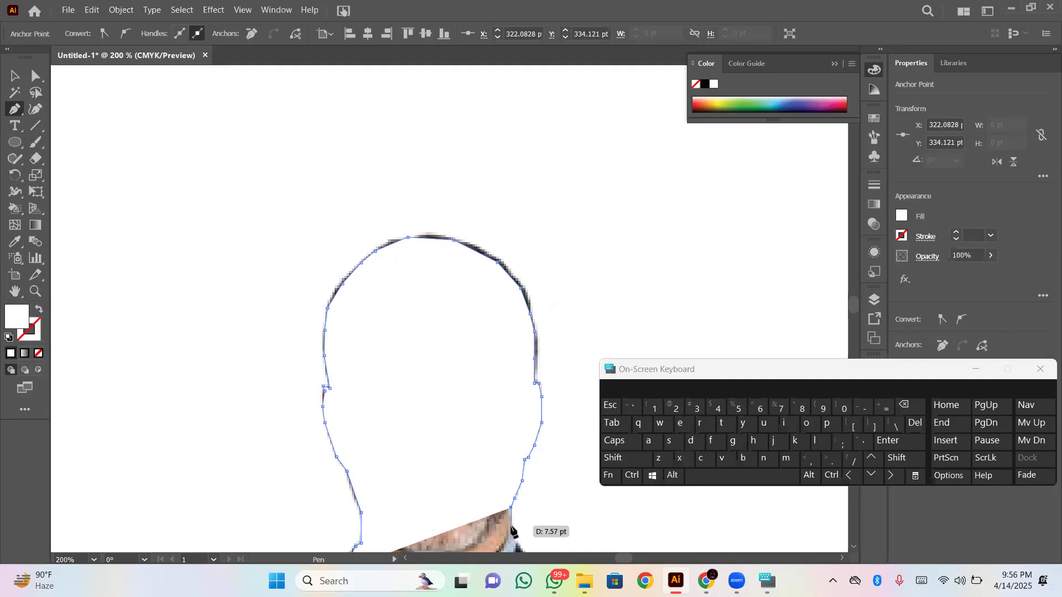
left_click(511, 525)
Continue the Pen outline from the side of the neck down the collar and onto the inner part of the right shoulder.
scroll(511, 524, "down", 5)
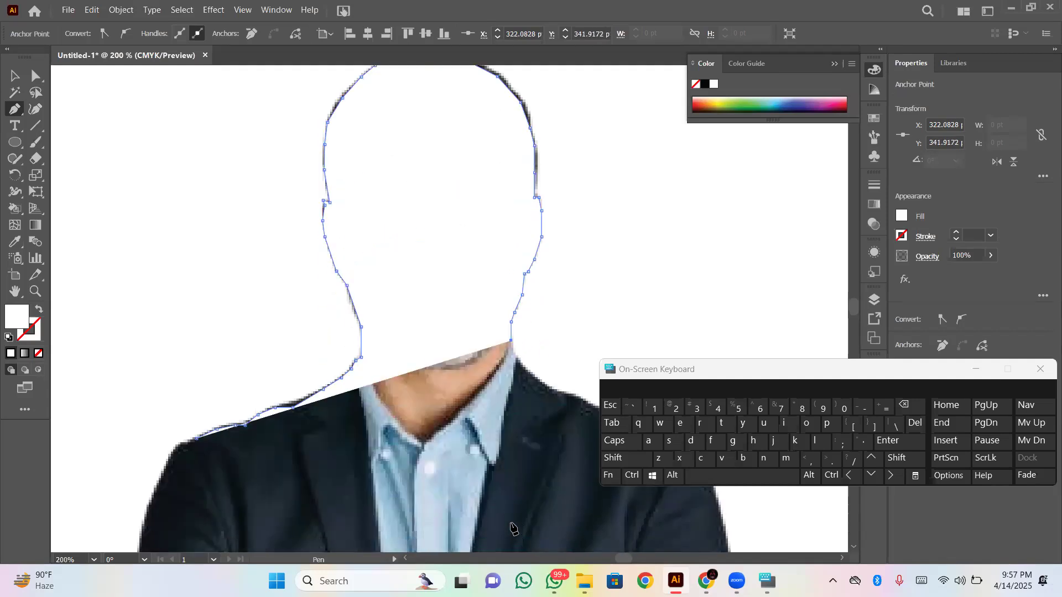
left_click(513, 350)
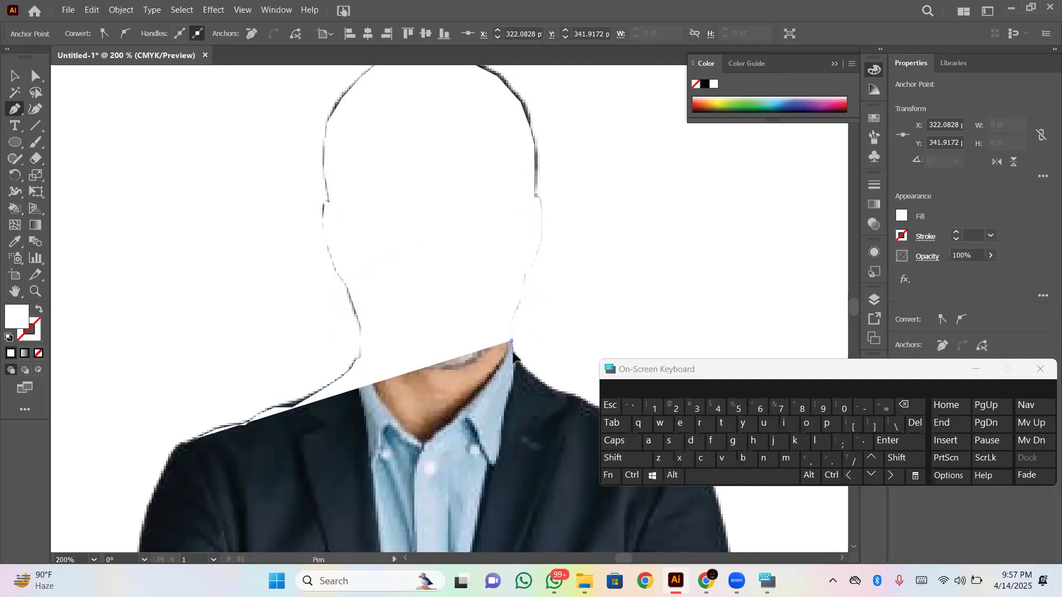
left_click(519, 363)
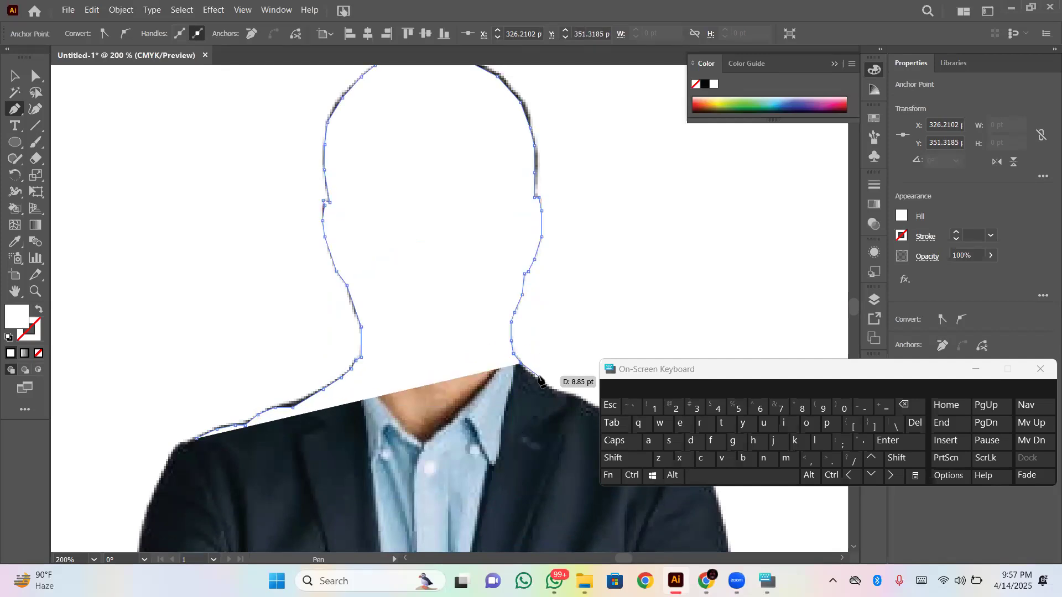
left_click(536, 380)
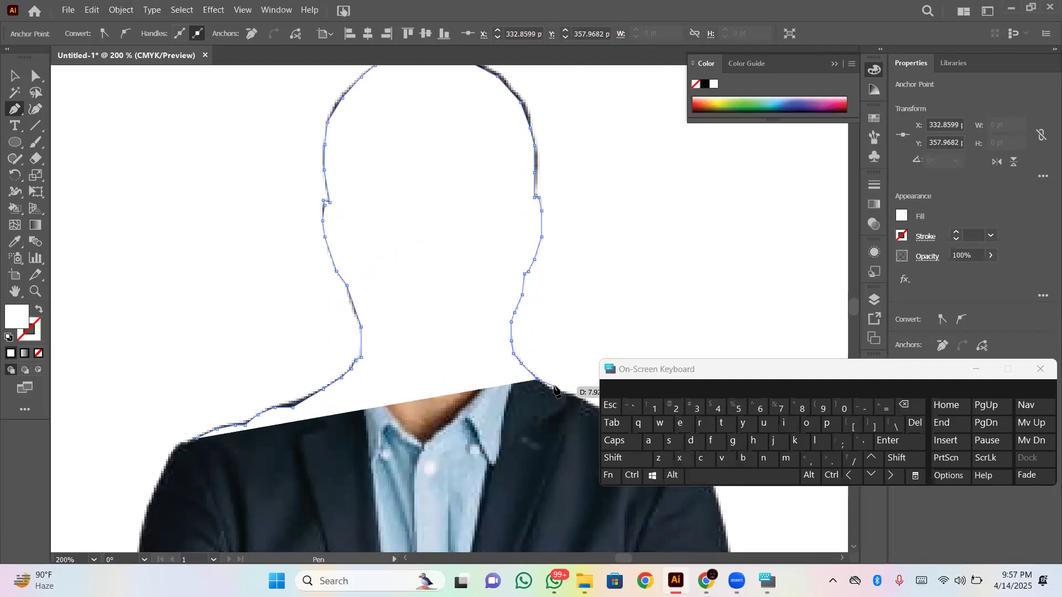
left_click(555, 391)
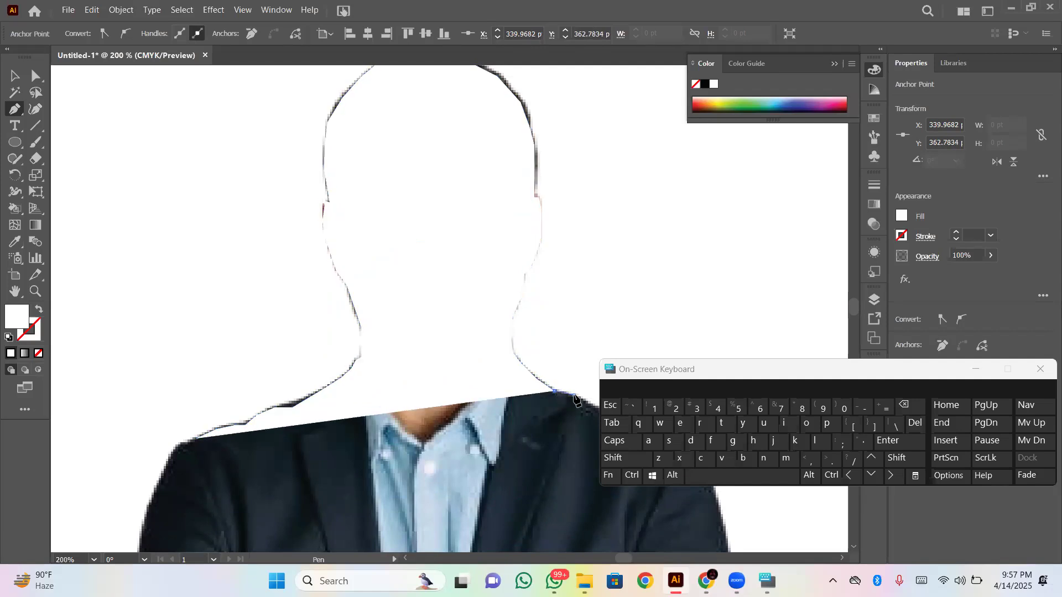
left_click(573, 394)
left_click(587, 402)
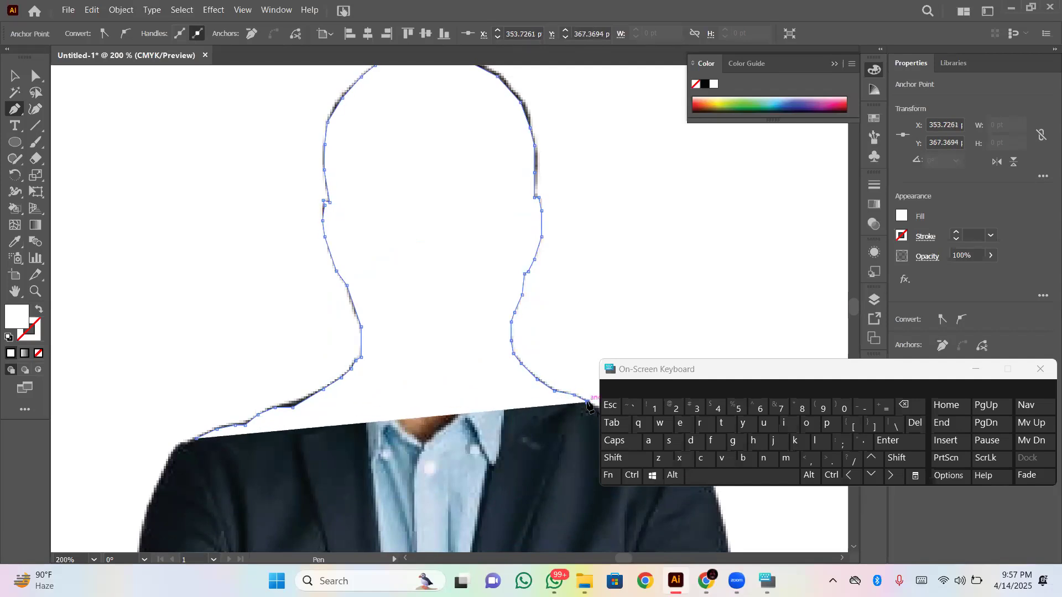
Trace the Pen outline along the top of the right shoulder and around its outer corner.
scroll(588, 398, "down", 4)
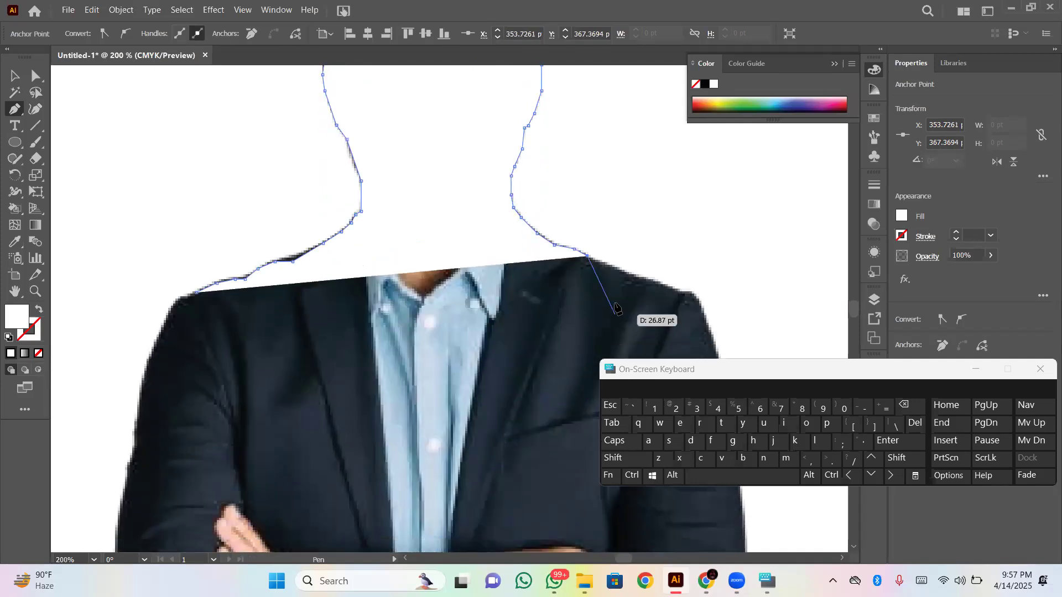
left_click(608, 266)
left_click(637, 275)
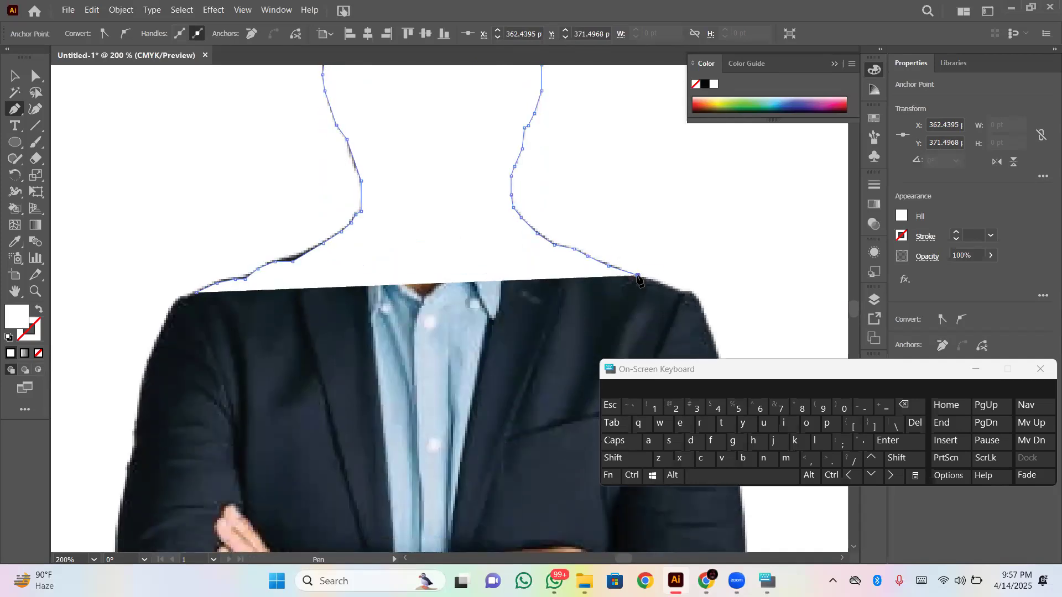
left_click(665, 287)
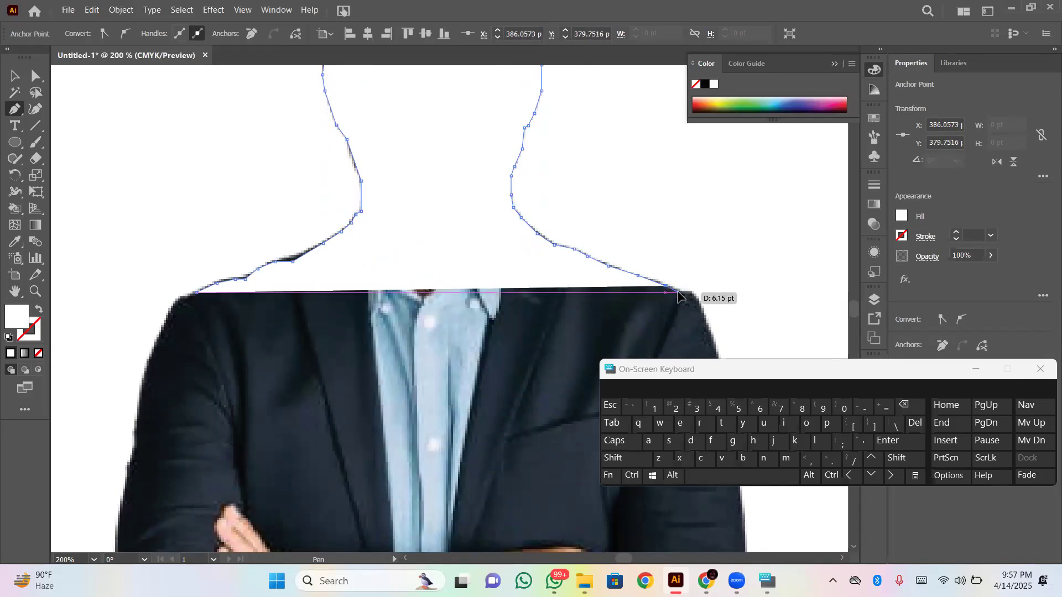
left_click(678, 291)
left_click(691, 292)
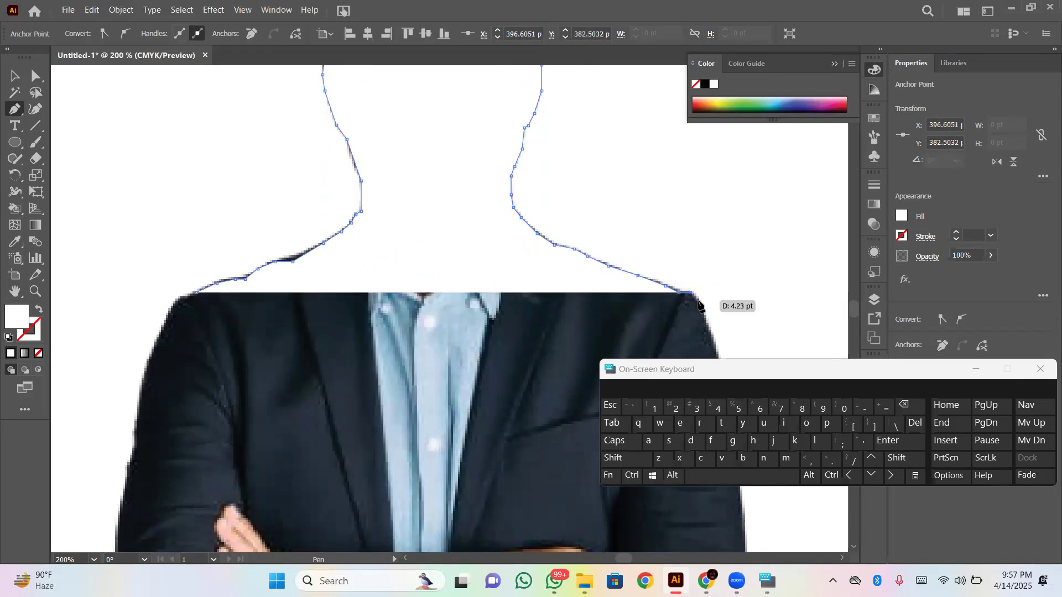
left_click(700, 304)
Extend the Pen outline down the outer edge of the right upper sleeve.
scroll(700, 304, "down", 5)
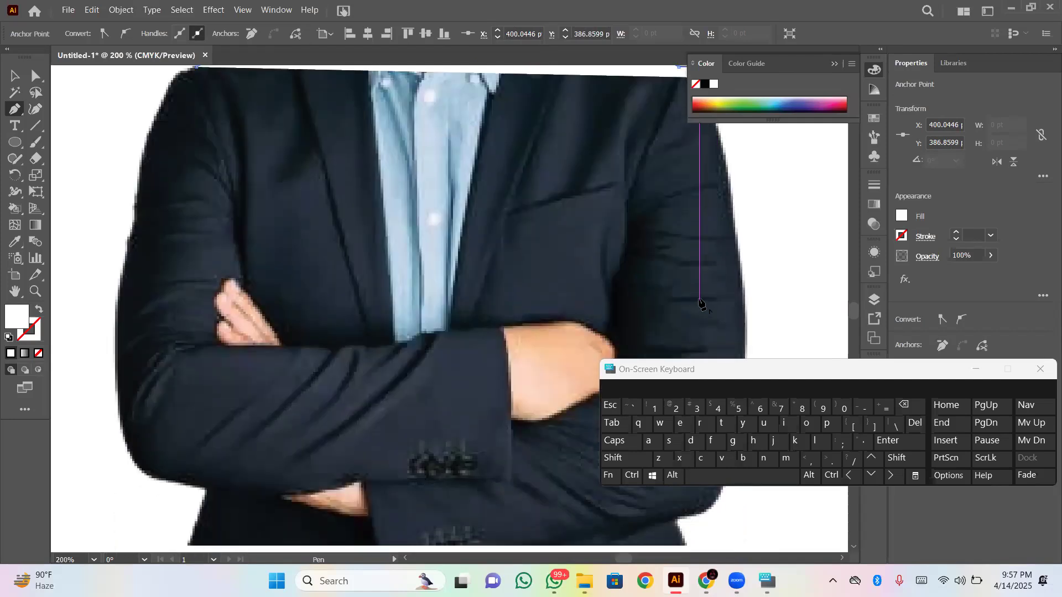
scroll(726, 149, "up", 4)
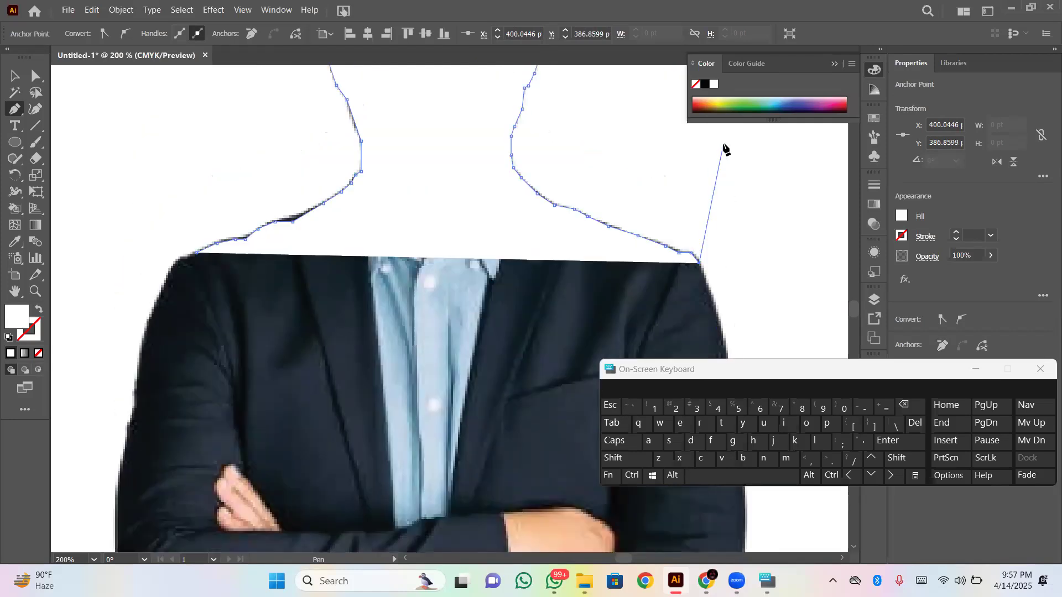
left_click(711, 297)
scroll(719, 260, "down", 3)
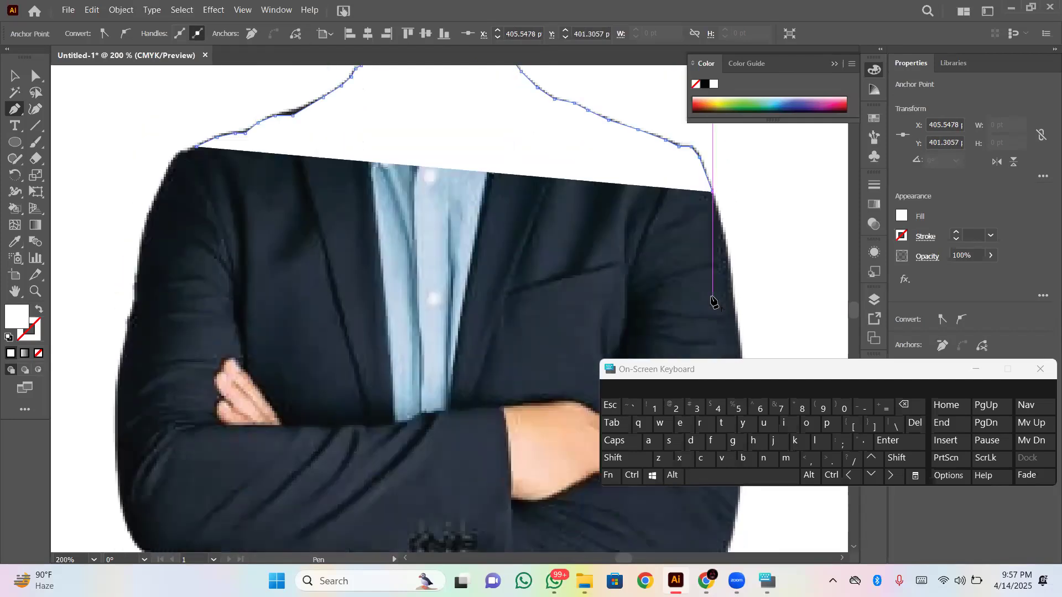
left_click(722, 227)
left_click(730, 261)
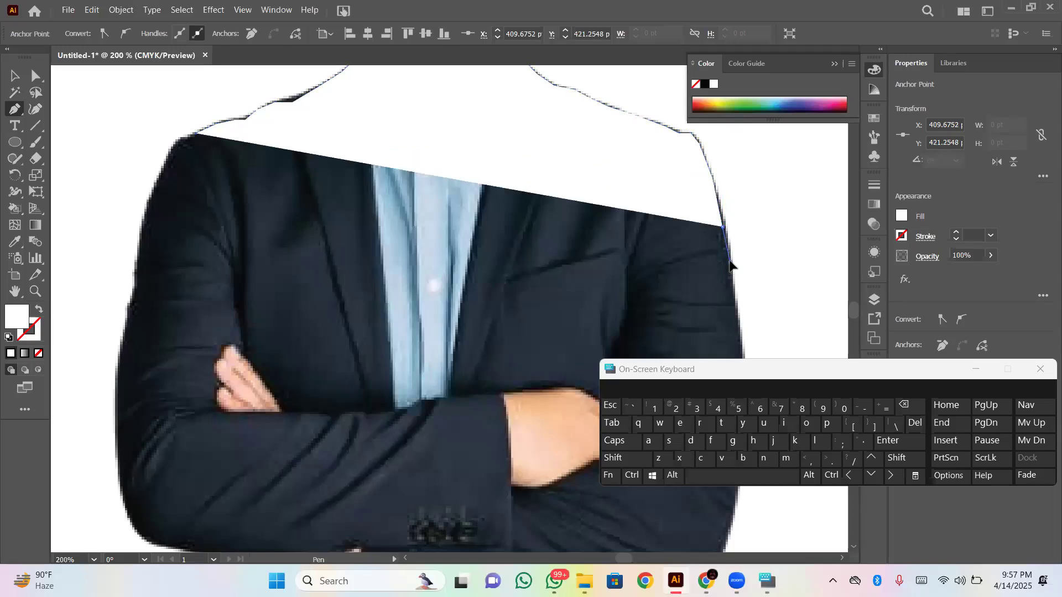
left_click(736, 313)
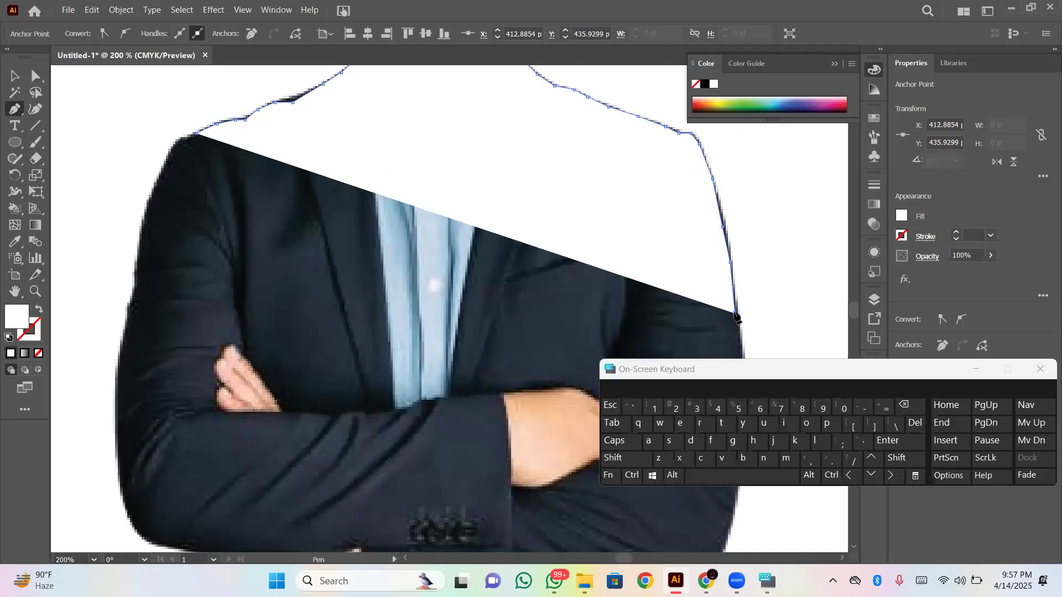
Continue the Pen outline down the outside of the right sleeve to just above the elbow.
scroll(737, 316, "down", 5)
scroll(739, 262, "up", 4)
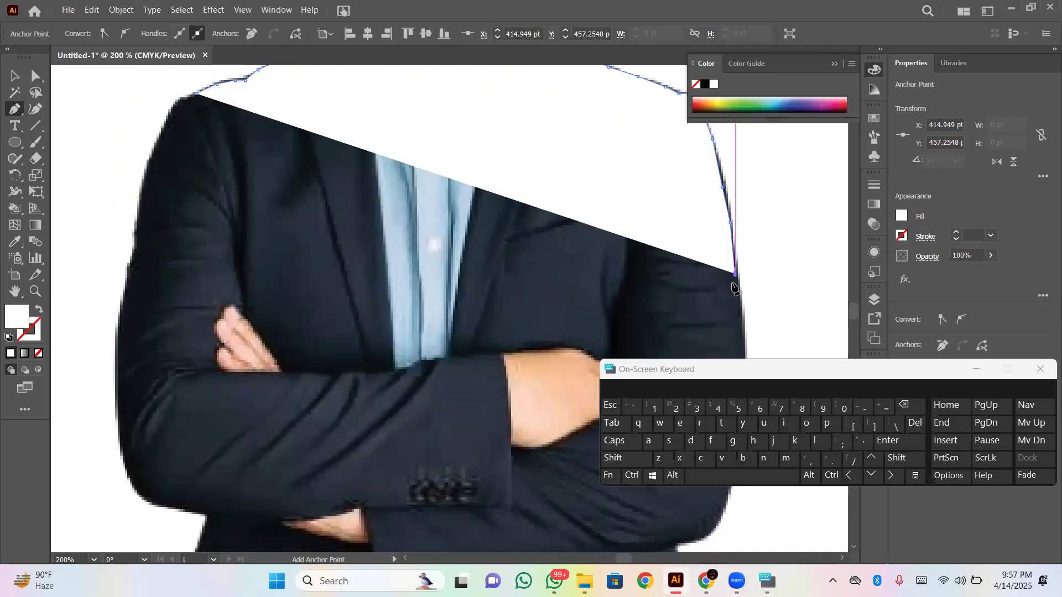
left_click(743, 305)
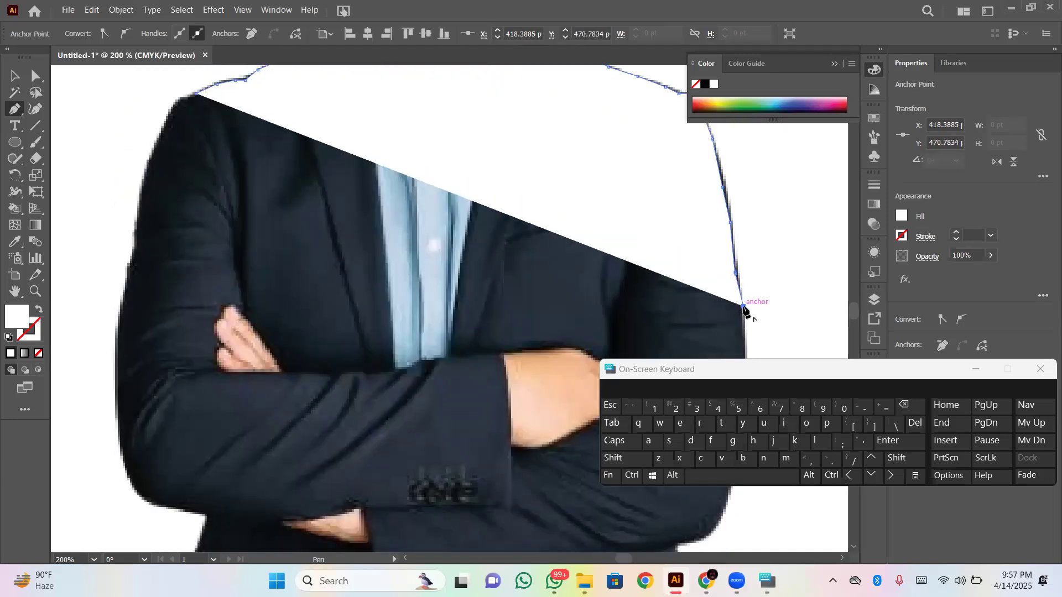
scroll(745, 311, "down", 3)
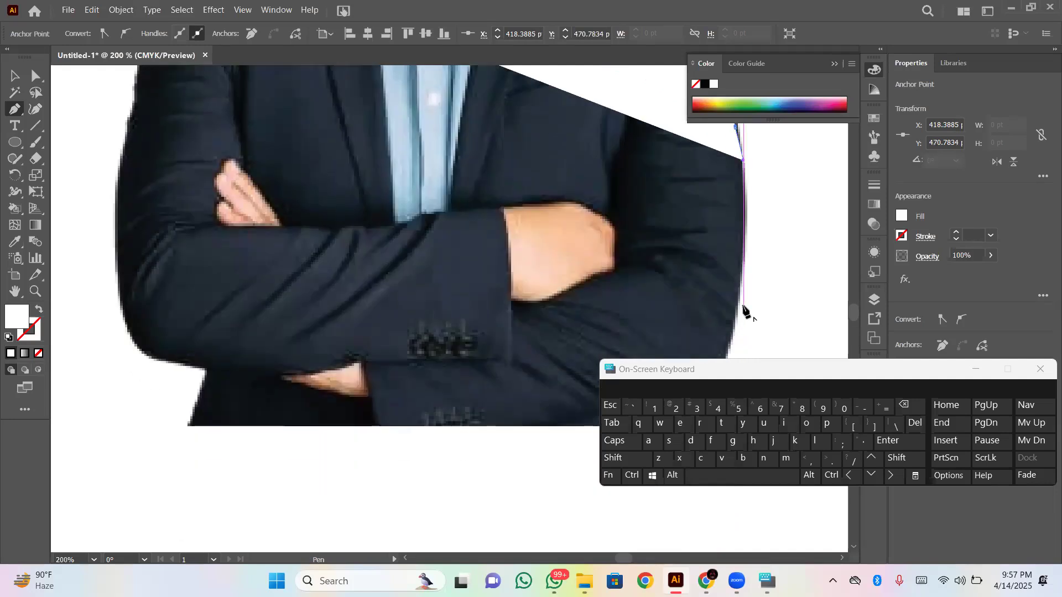
left_click(746, 181)
left_click(746, 219)
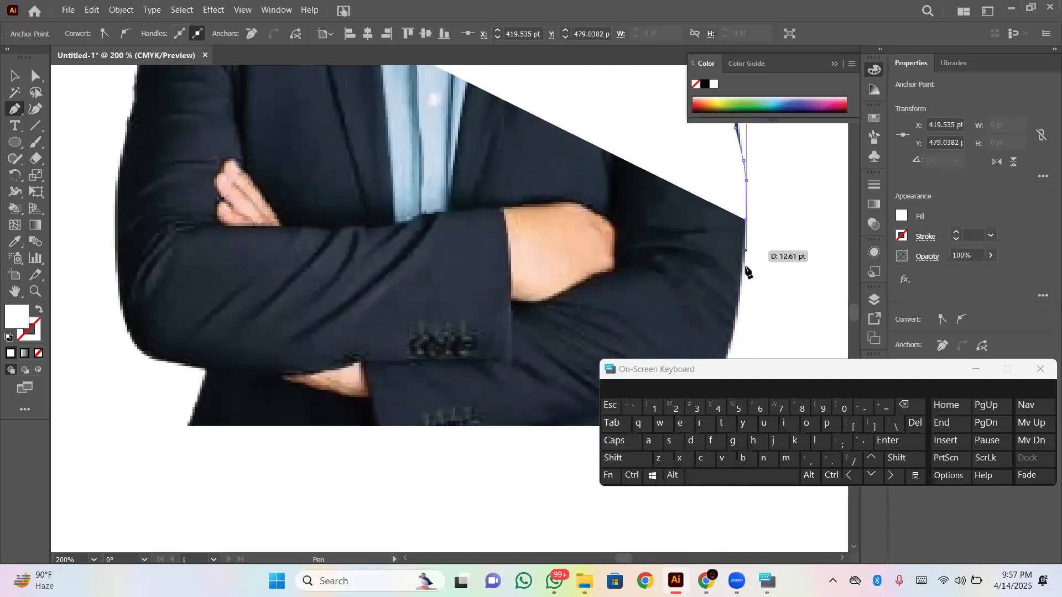
left_click(742, 271)
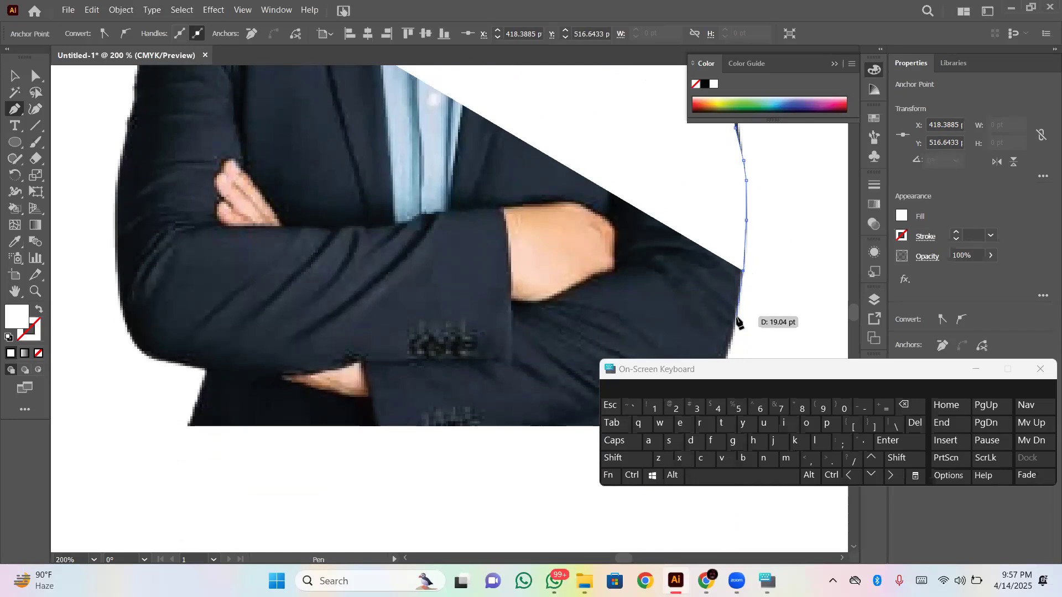
left_click(736, 322)
Trace the Pen outline around the right elbow to where the sleeve meets the side of the jacket.
scroll(737, 324, "down", 4)
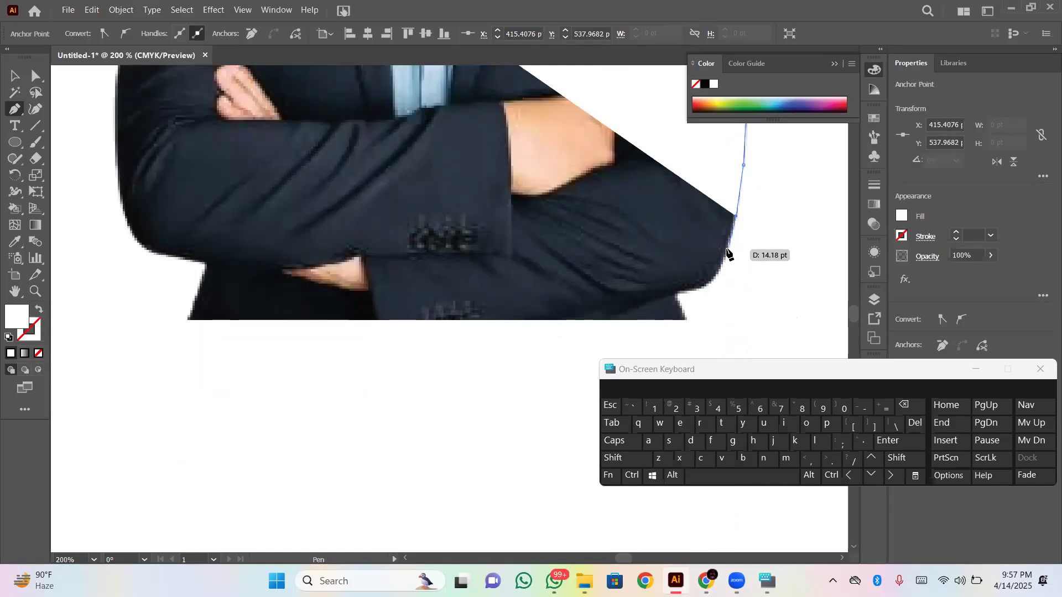
left_click(726, 249)
left_click(719, 273)
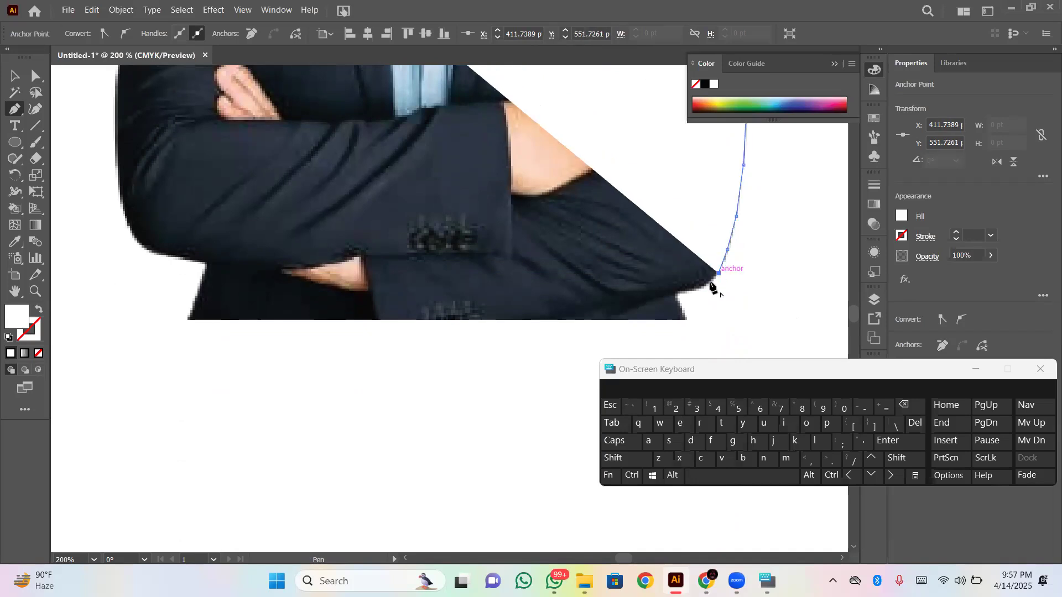
left_click(702, 287)
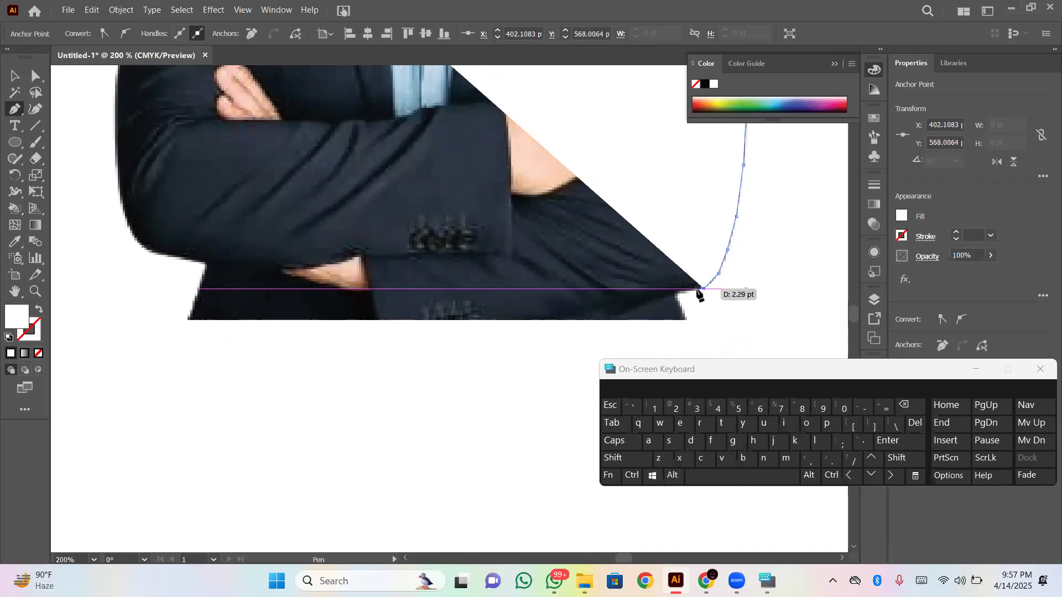
left_click(691, 292)
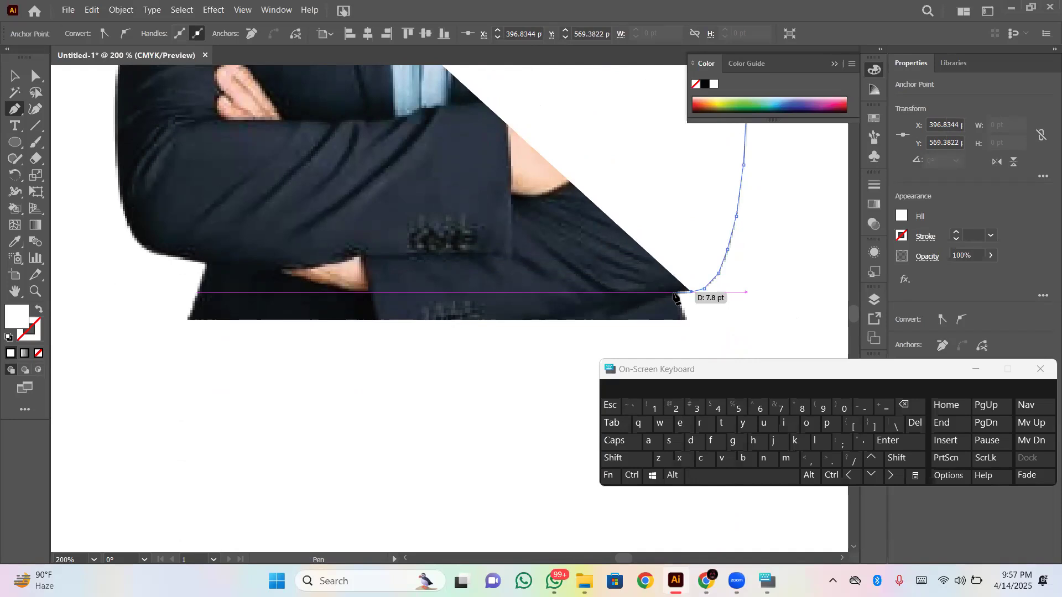
left_click(675, 293)
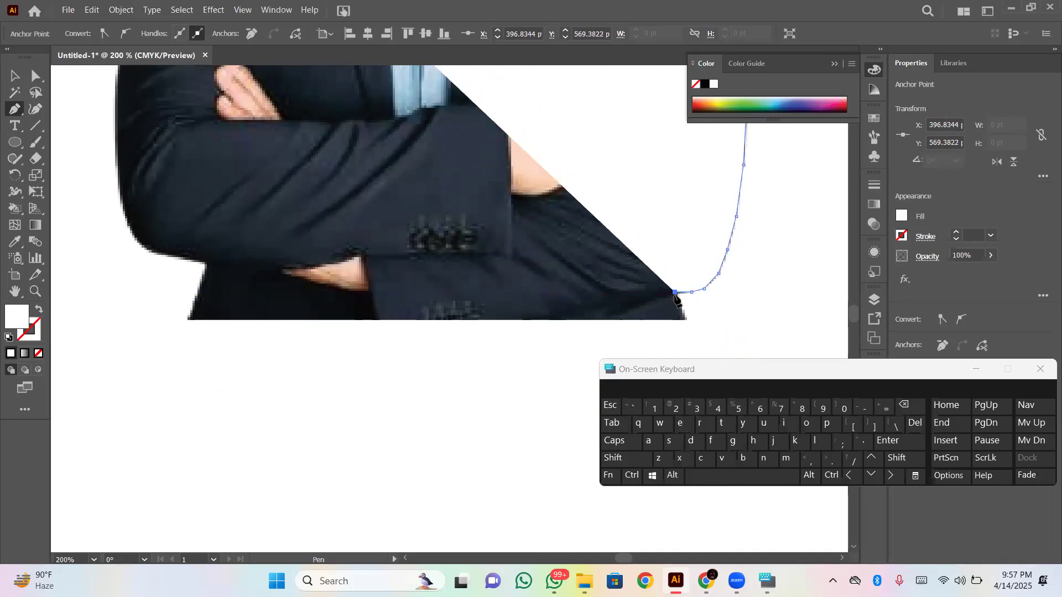
Run the Pen outline straight along the jacket's bottom edge from right corner to left corner, and set the path's opacity to 11%.
left_click(686, 320)
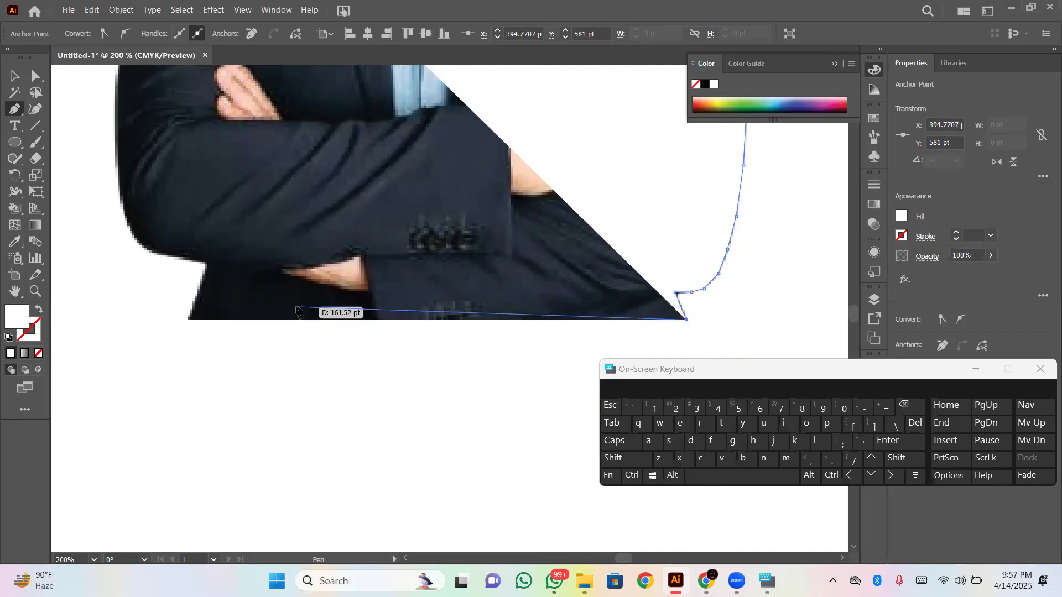
key("shift")
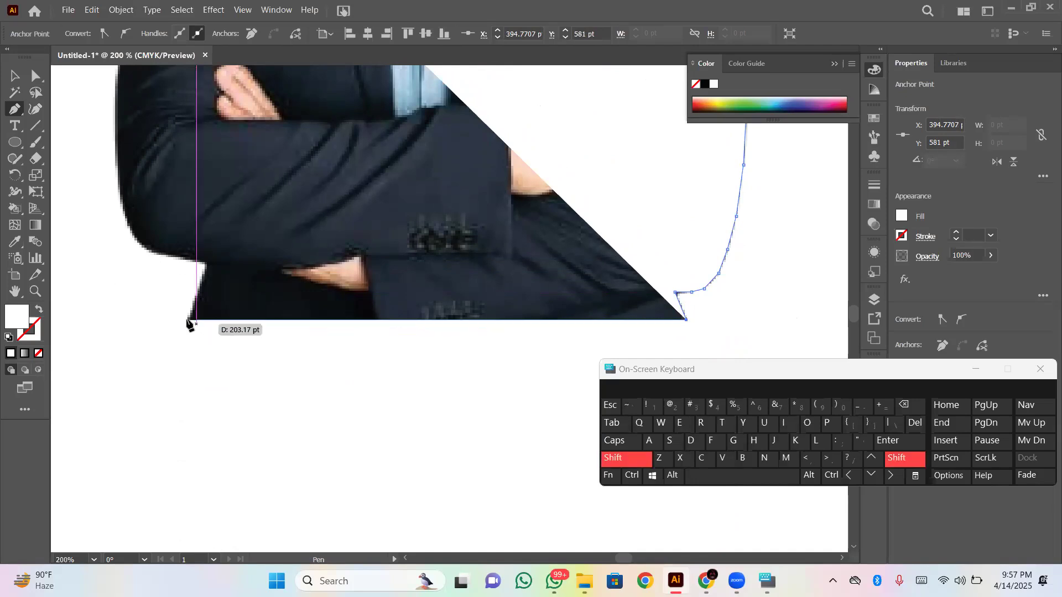
left_click(187, 320)
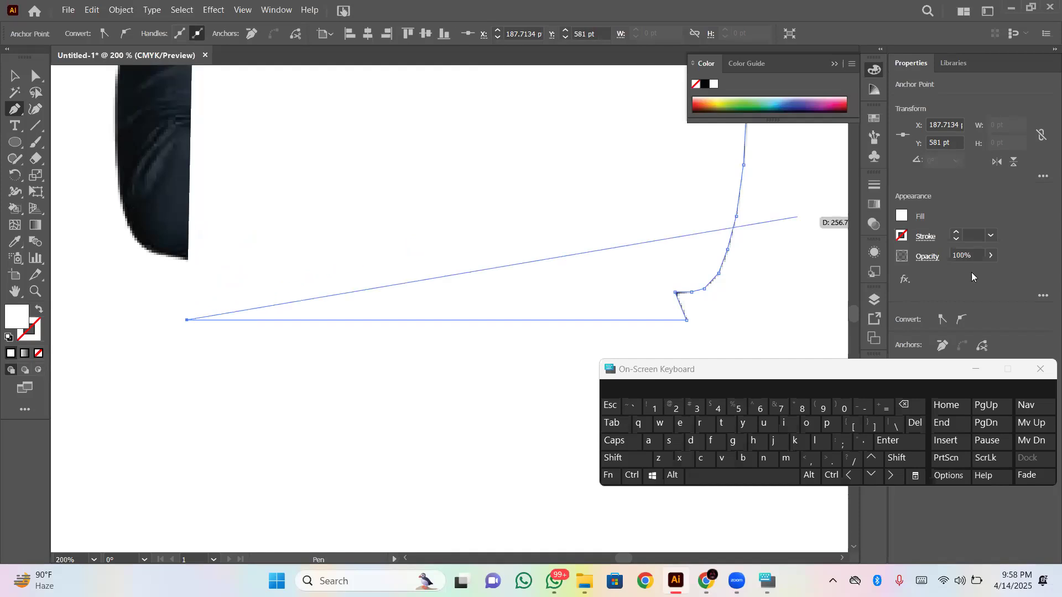
left_click(992, 257)
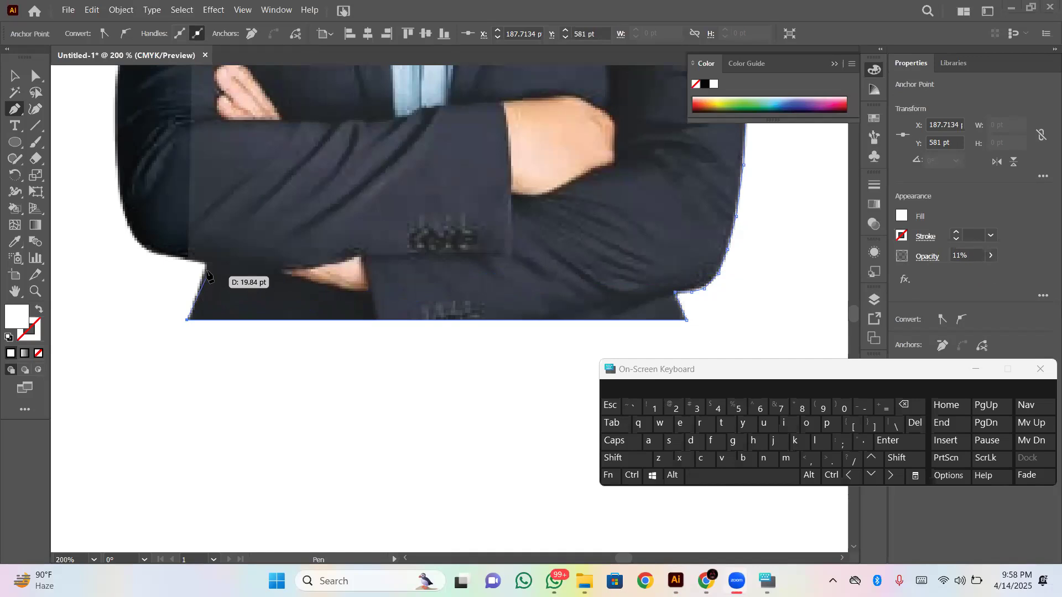
Trace the Pen outline up the jacket's left side and around the underside of the left elbow.
left_click(205, 275)
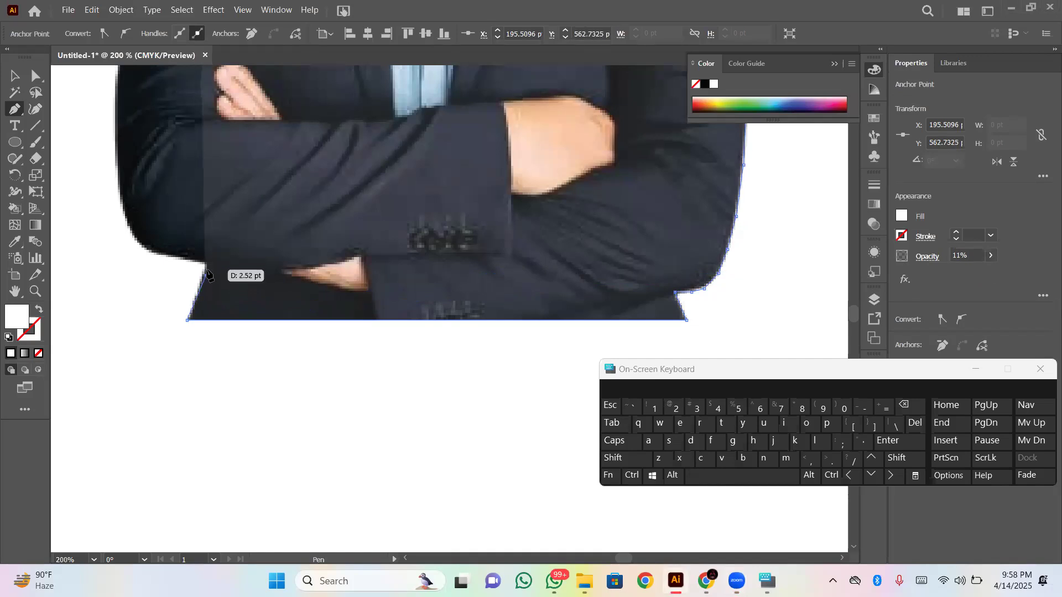
left_click(204, 268)
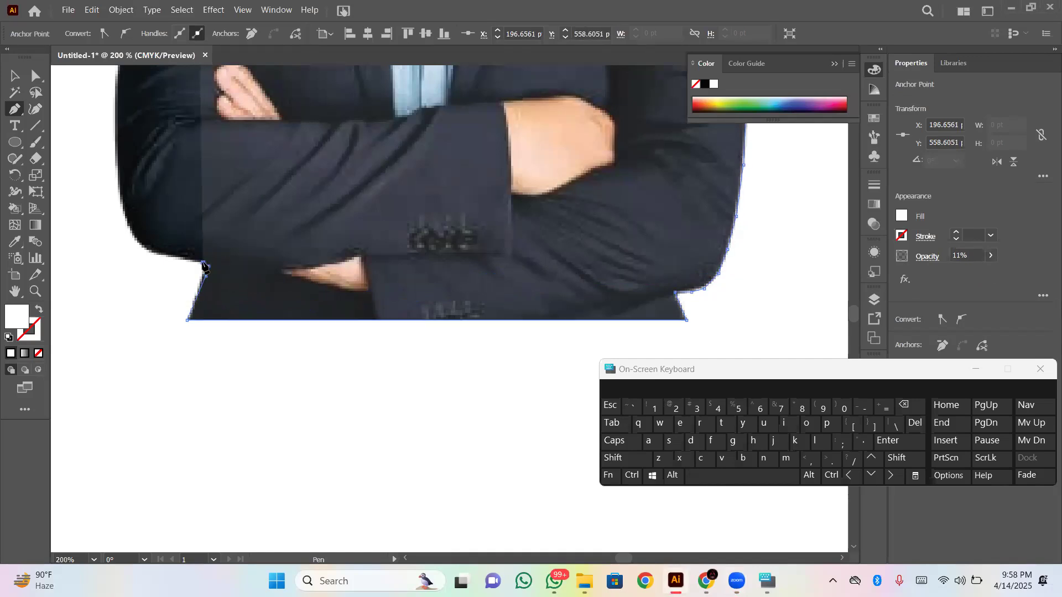
left_click(173, 261)
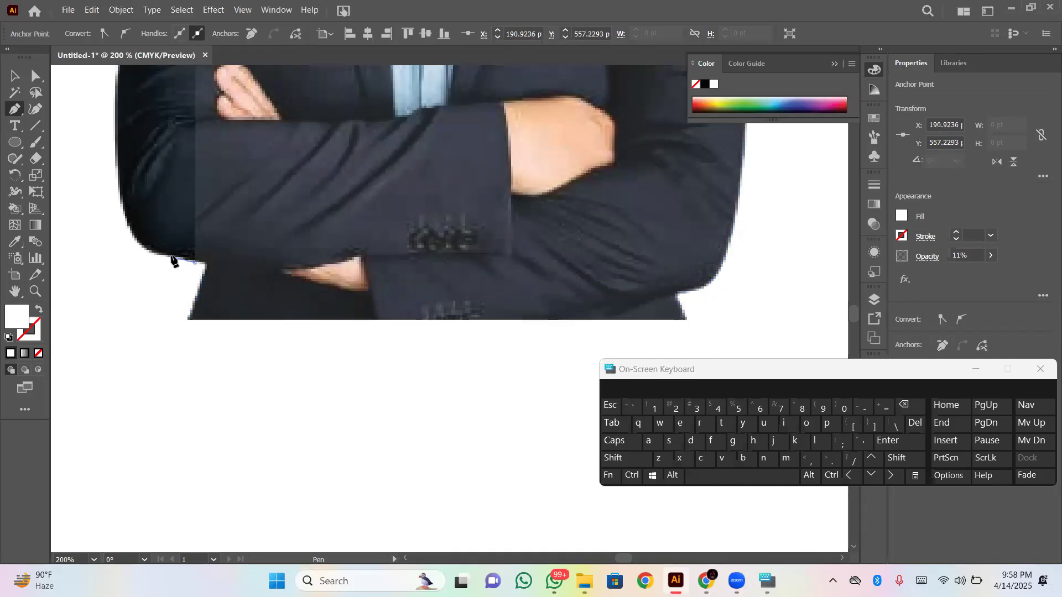
left_click(142, 247)
left_click(132, 232)
left_click(123, 213)
Continue the Pen outline up the outside of the left sleeve from the elbow to the middle of the upper arm.
scroll(105, 243, "up", 3)
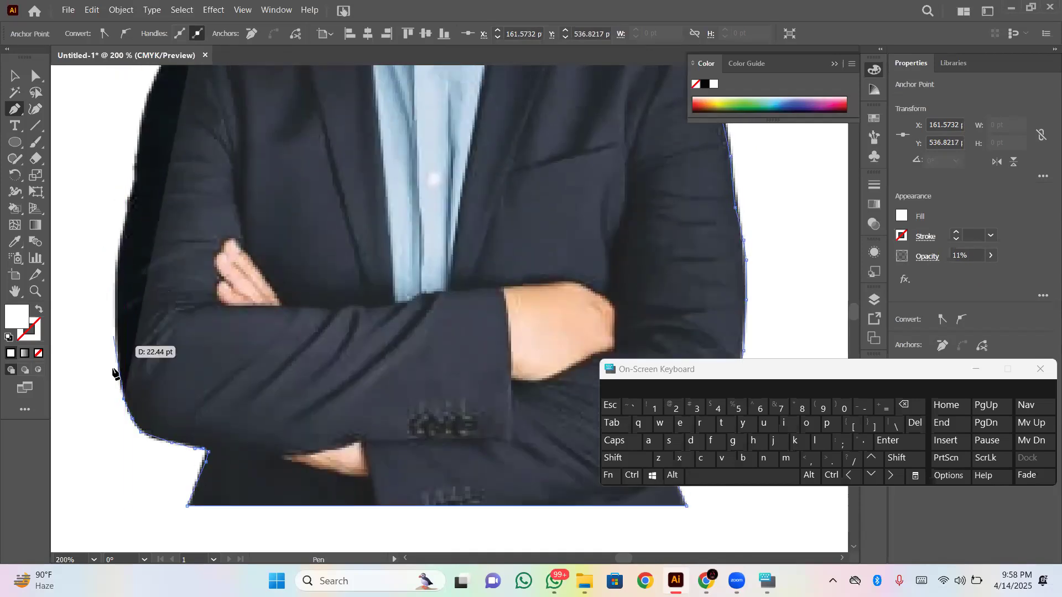
left_click(118, 375)
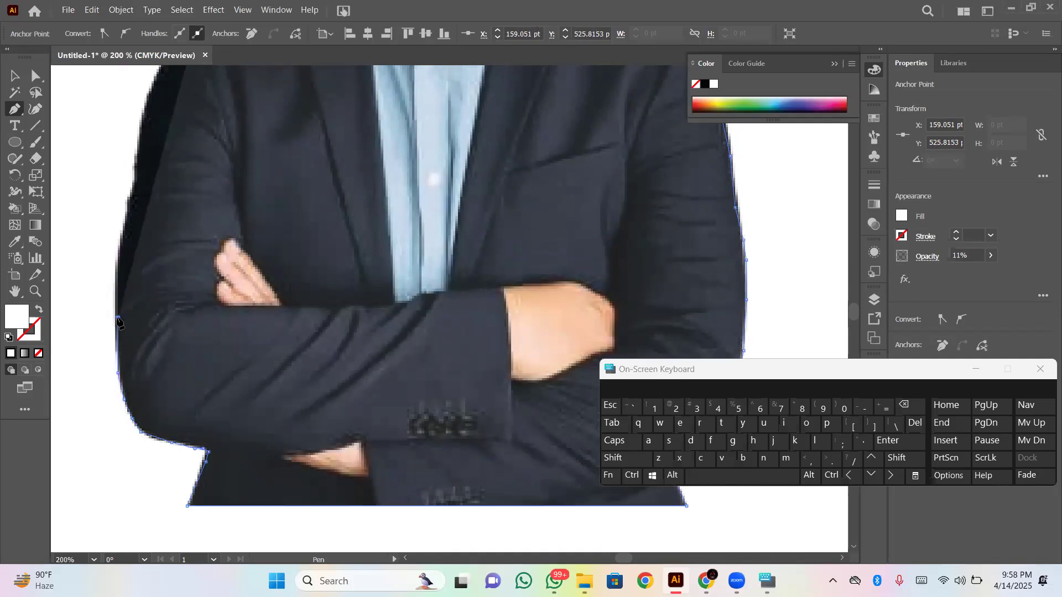
left_click(118, 286)
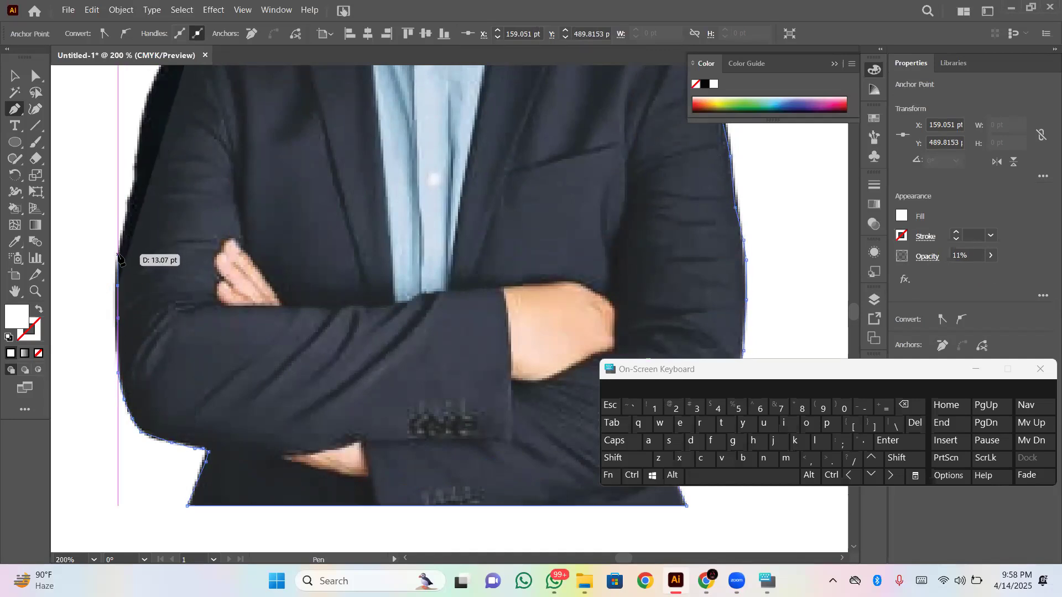
left_click(118, 249)
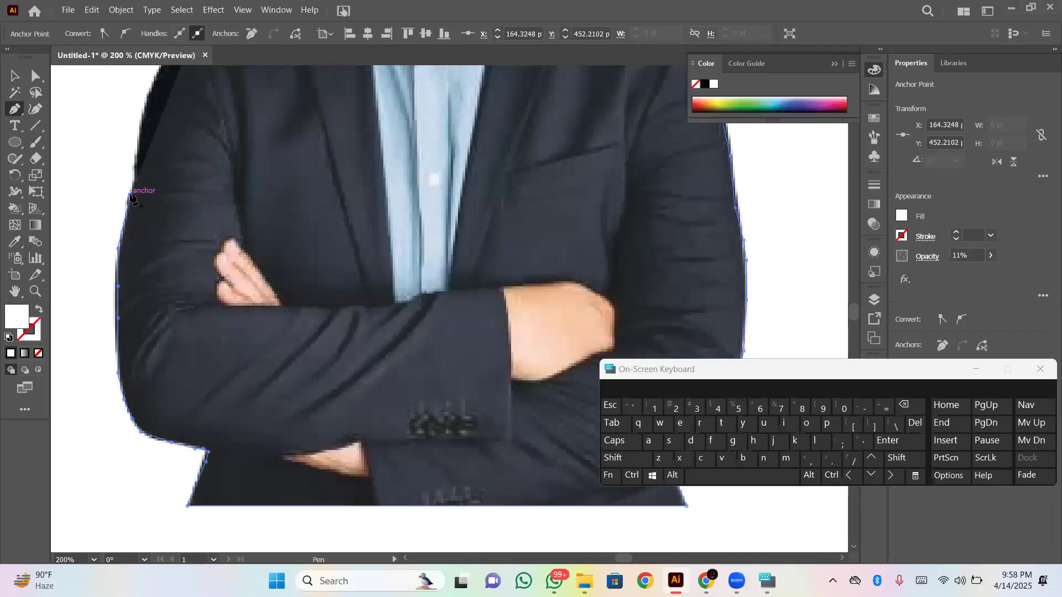
left_click(131, 186)
left_click(132, 177)
Trace the Pen outline up the rest of the left sleeve and around the shoulder to where the tracing began.
scroll(135, 183, "up", 3)
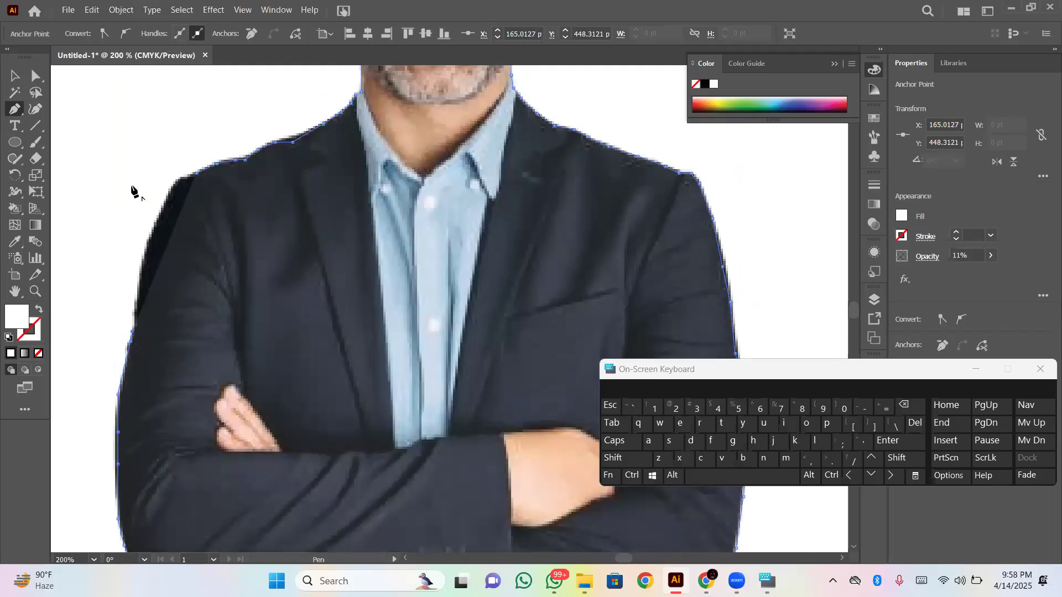
left_click(139, 283)
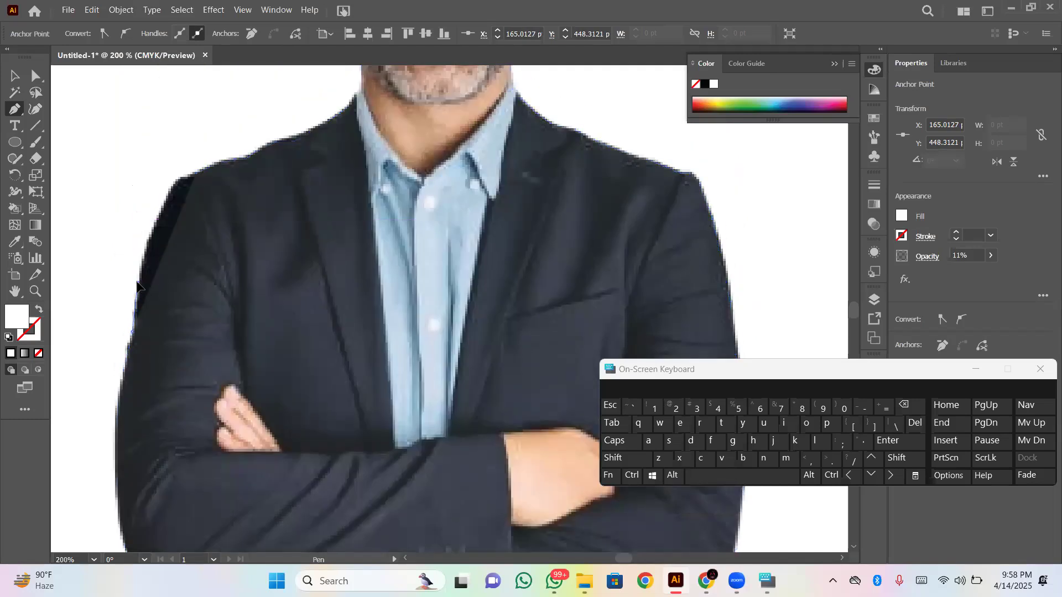
left_click(144, 262)
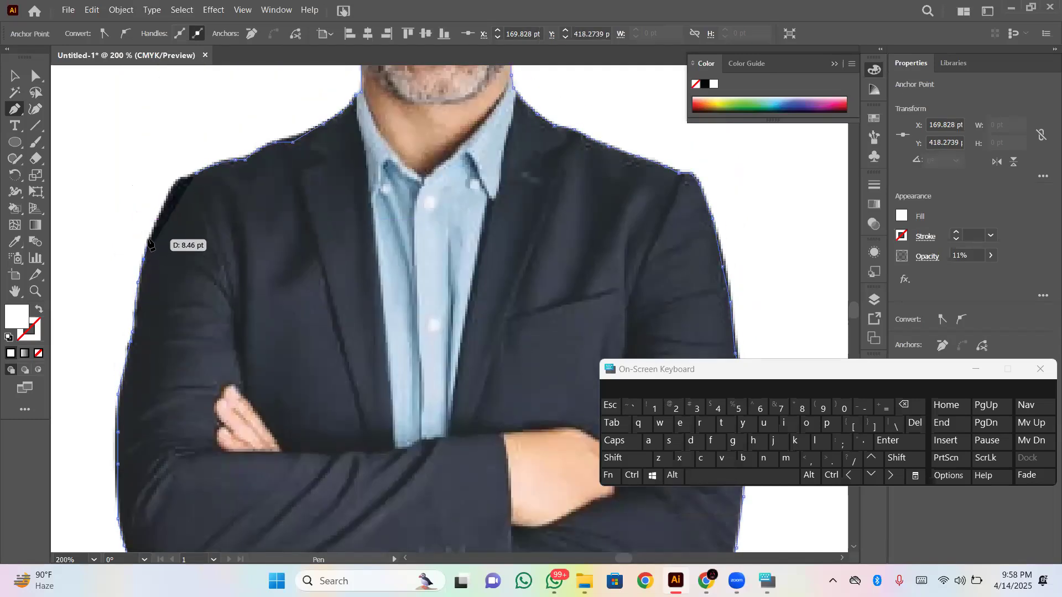
left_click(154, 222)
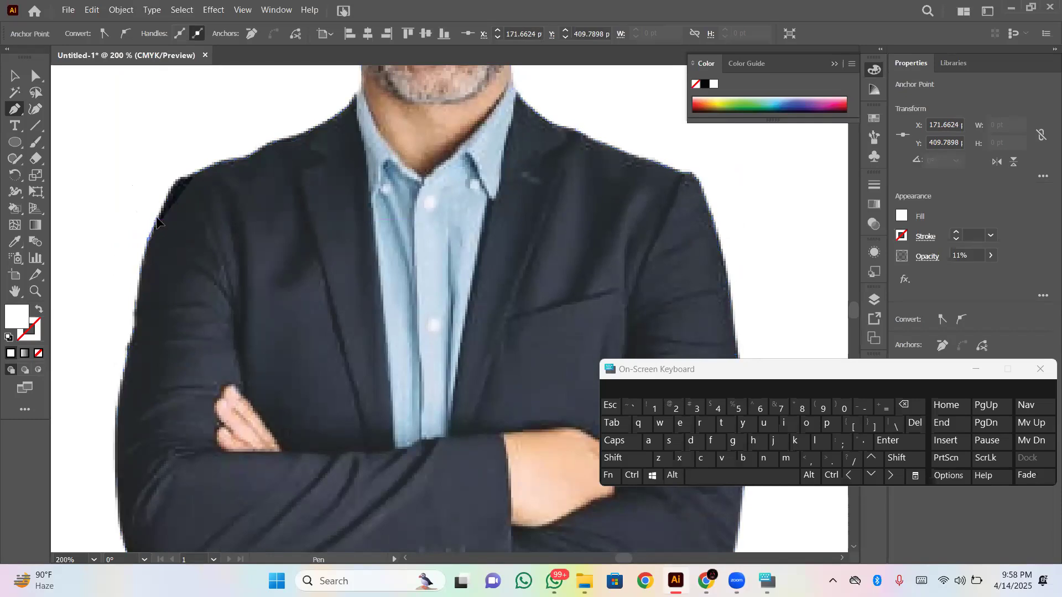
left_click(169, 190)
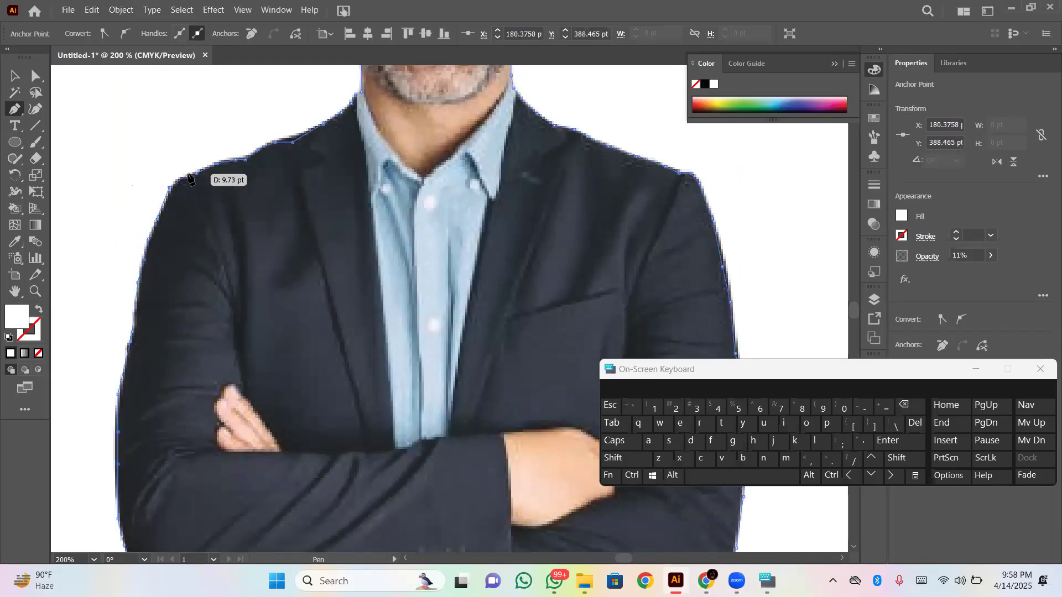
left_click_drag(178, 181, 184, 183)
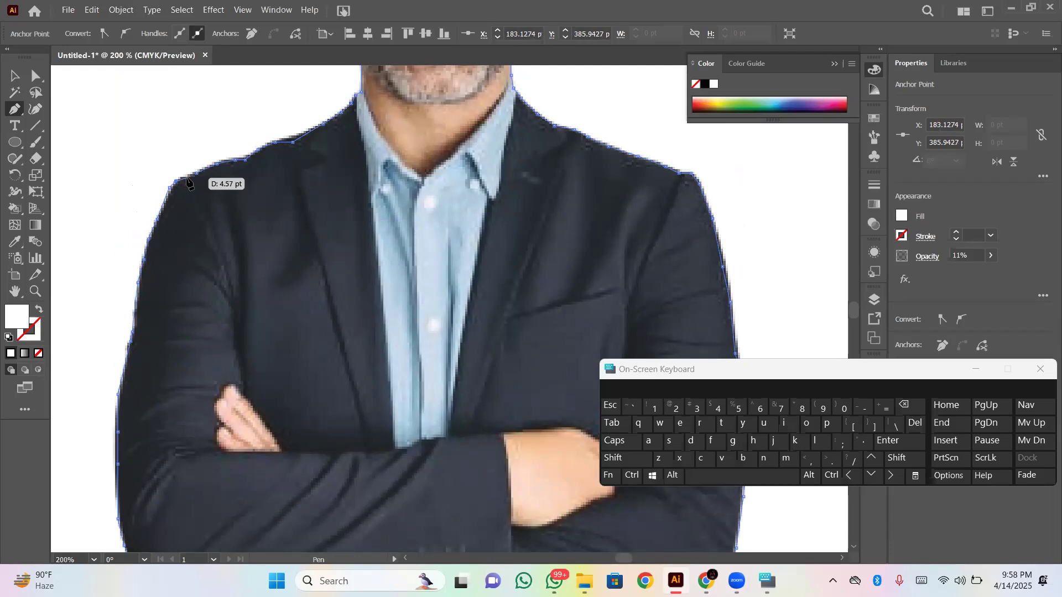
left_click(197, 174)
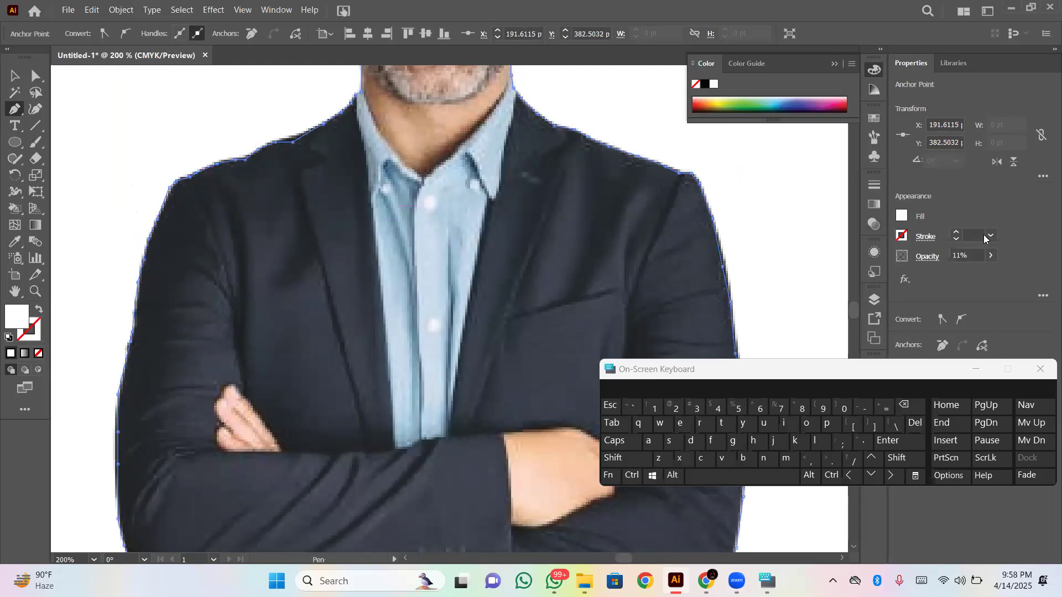
Set the traced outline's opacity to 100% and check the whole shape at 100% zoom with its selection edges hidden and shown.
left_click(990, 255)
left_click_drag(981, 271, 997, 272)
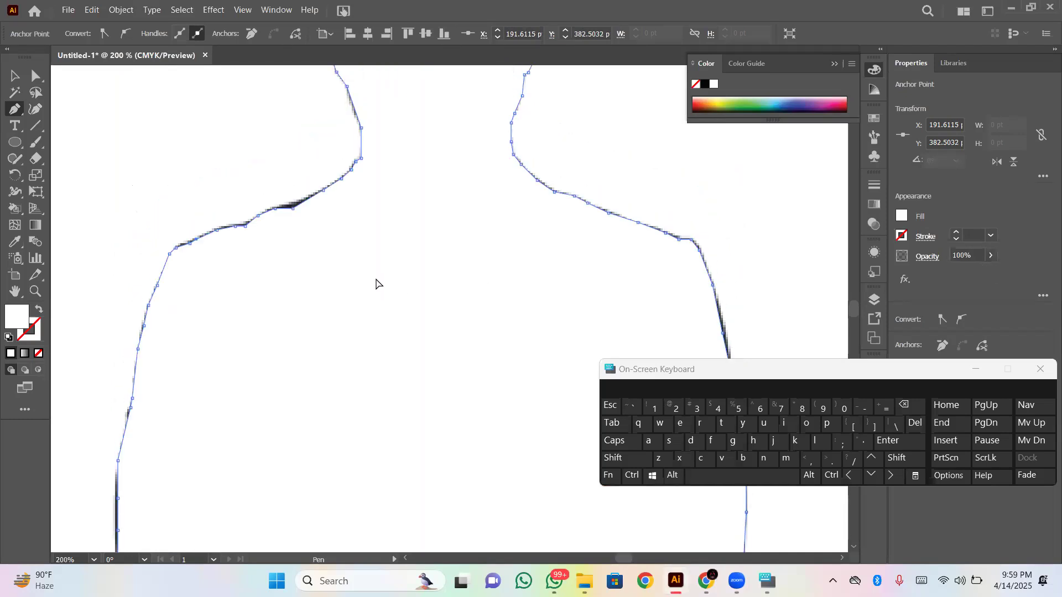
key("ctrl+1")
key("ctrl+h")
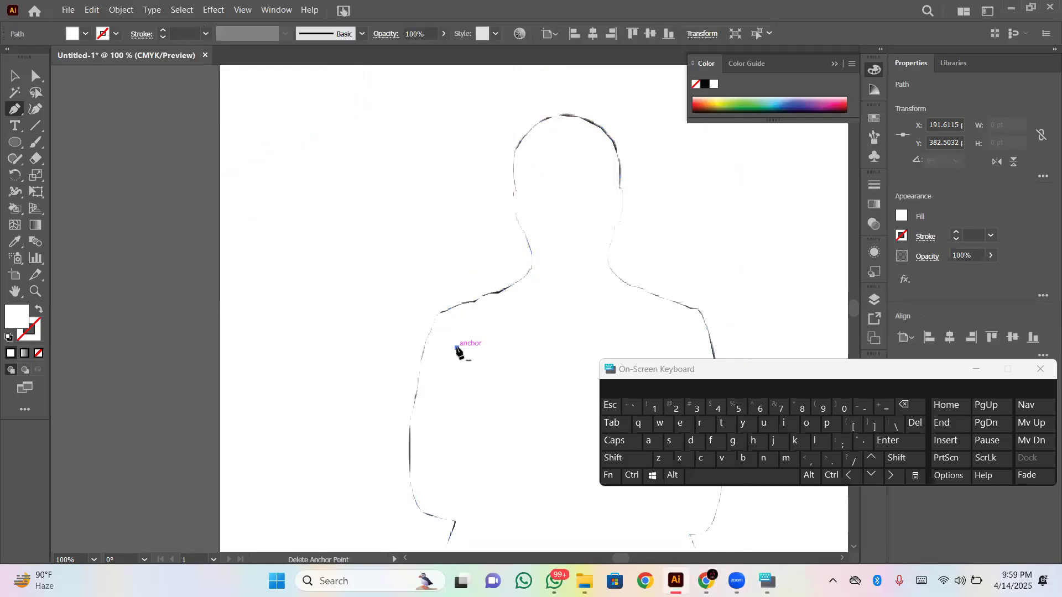
key("ctrl+h")
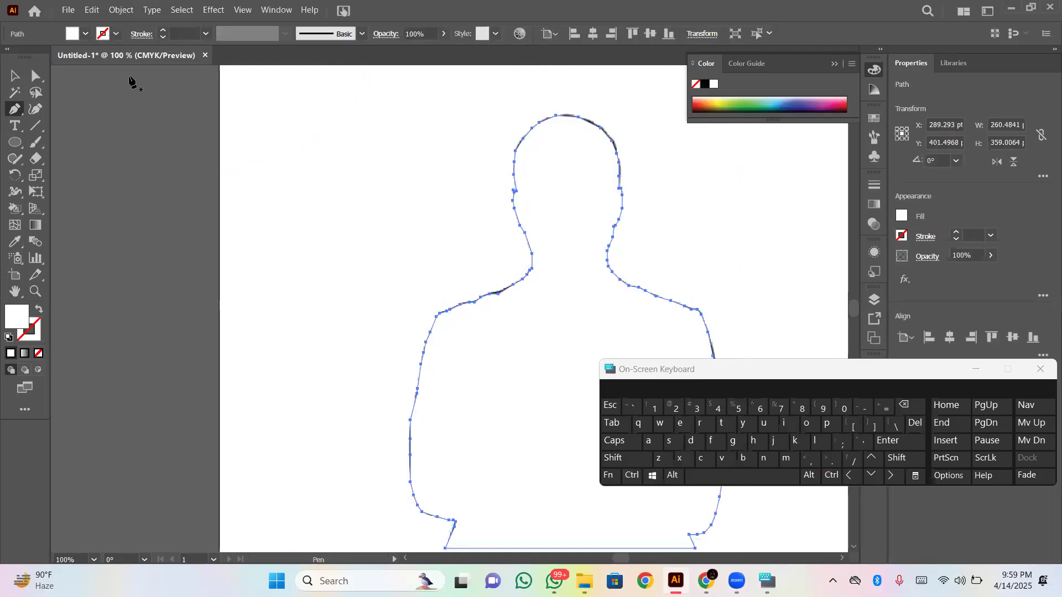
Fill the traced outline with black and move the silhouette to the left of the portrait photo, leaving nothing selected.
left_click(13, 79)
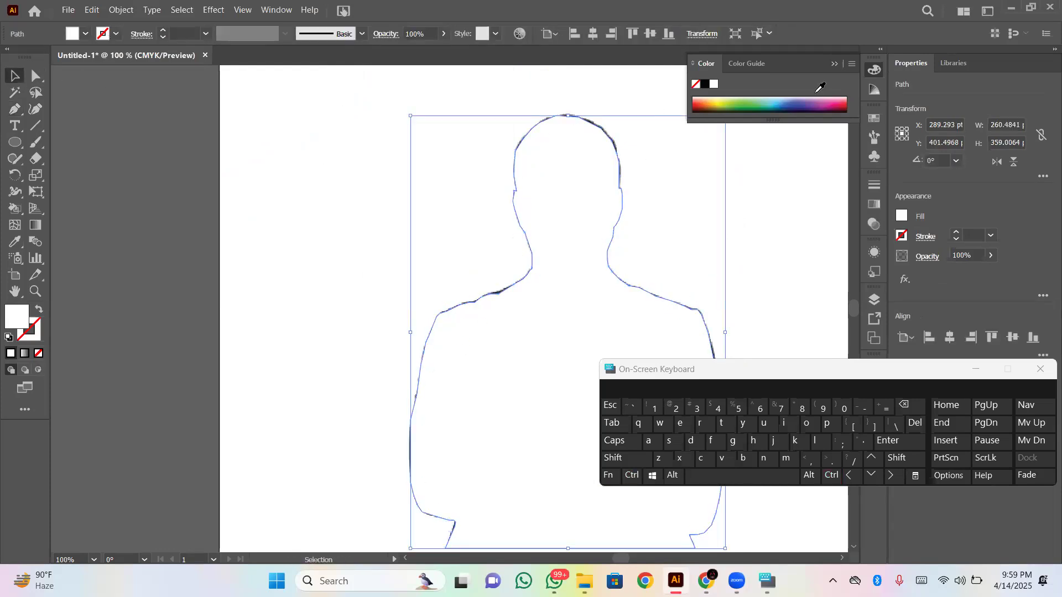
left_click(874, 121)
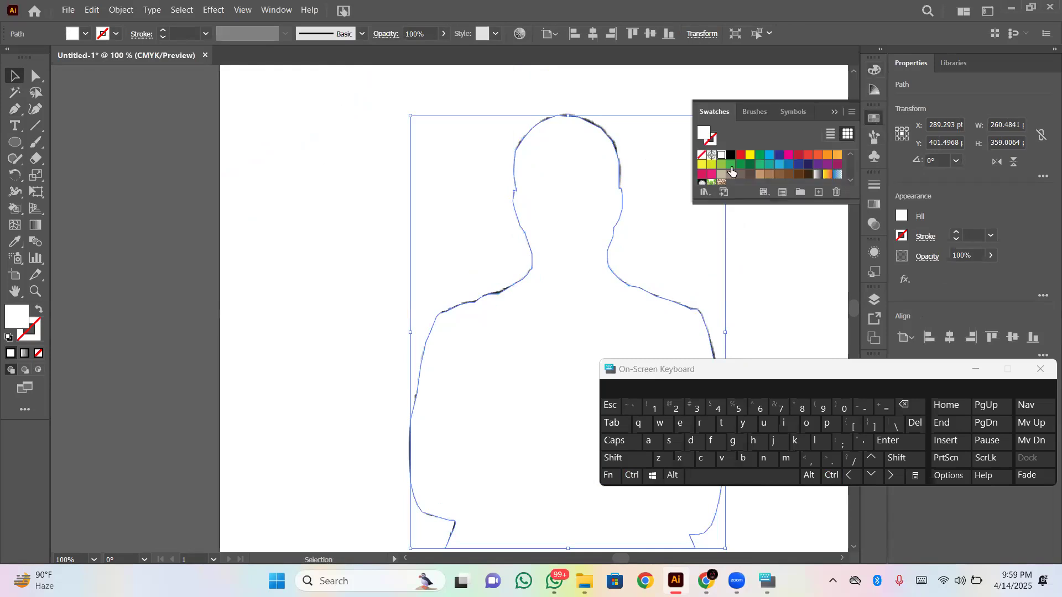
left_click(739, 156)
left_click(731, 156)
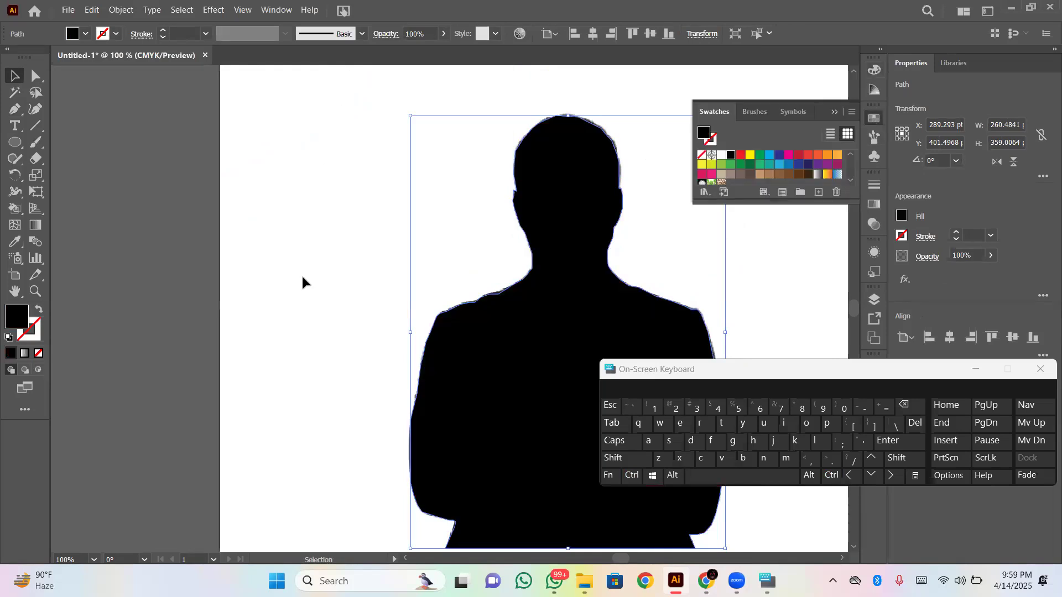
left_click_drag(555, 365, 231, 365)
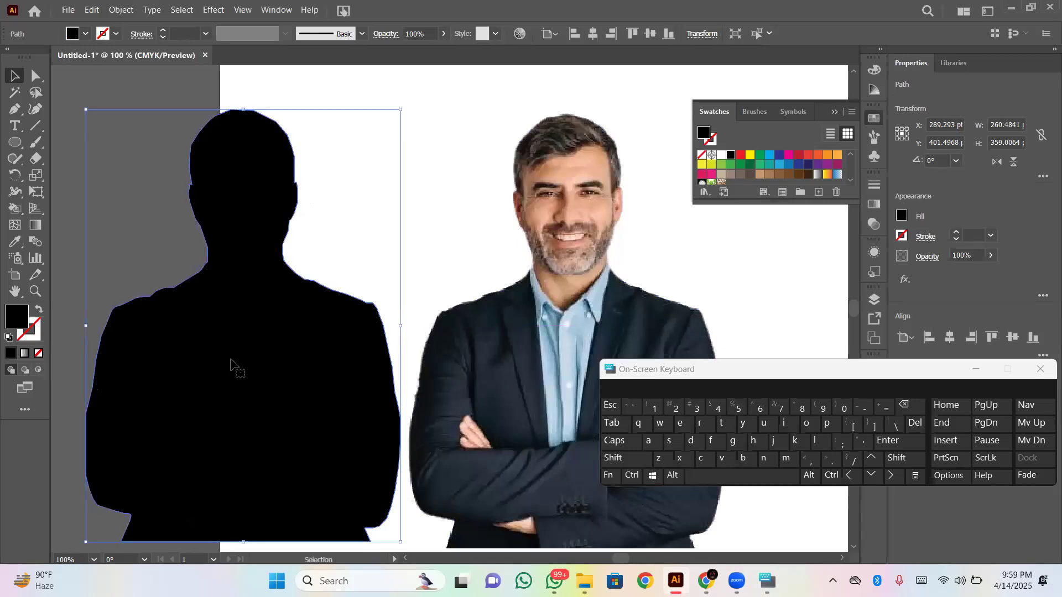
left_click(421, 243)
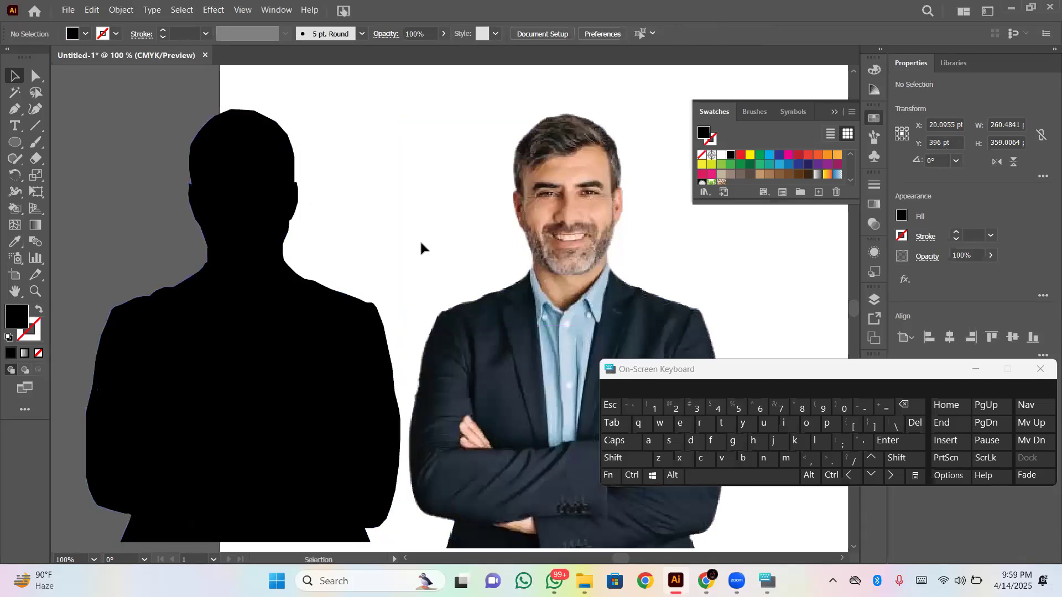
Hide the on-screen keyboard and open the Illustrator file Untitled-2 from the Downloads folder in File Explorer.
left_click(976, 370)
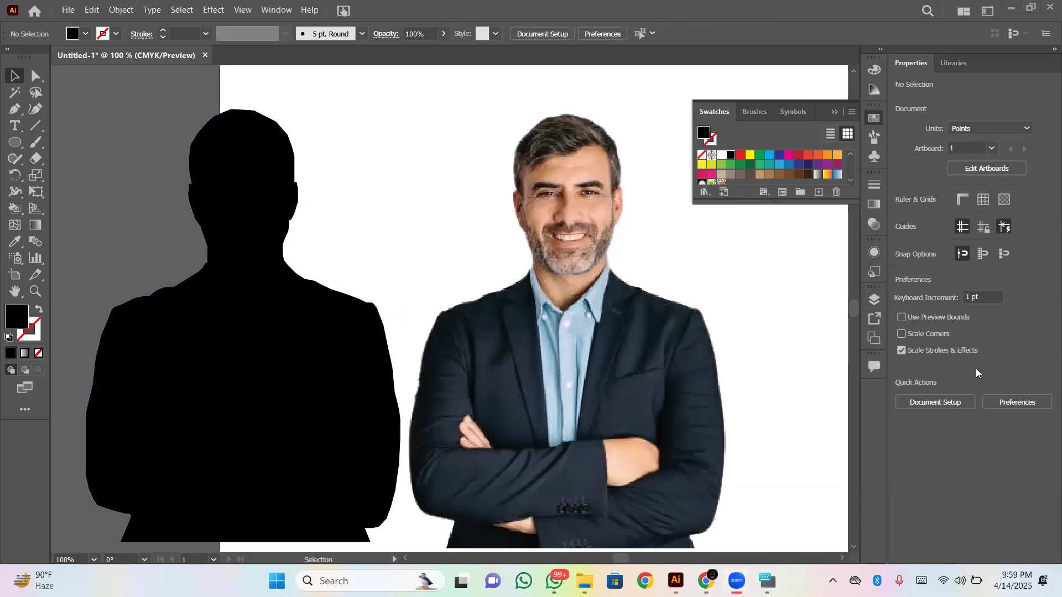
key("ctrl+minus")
key("ctrl+minus")
key("ctrl+minus")
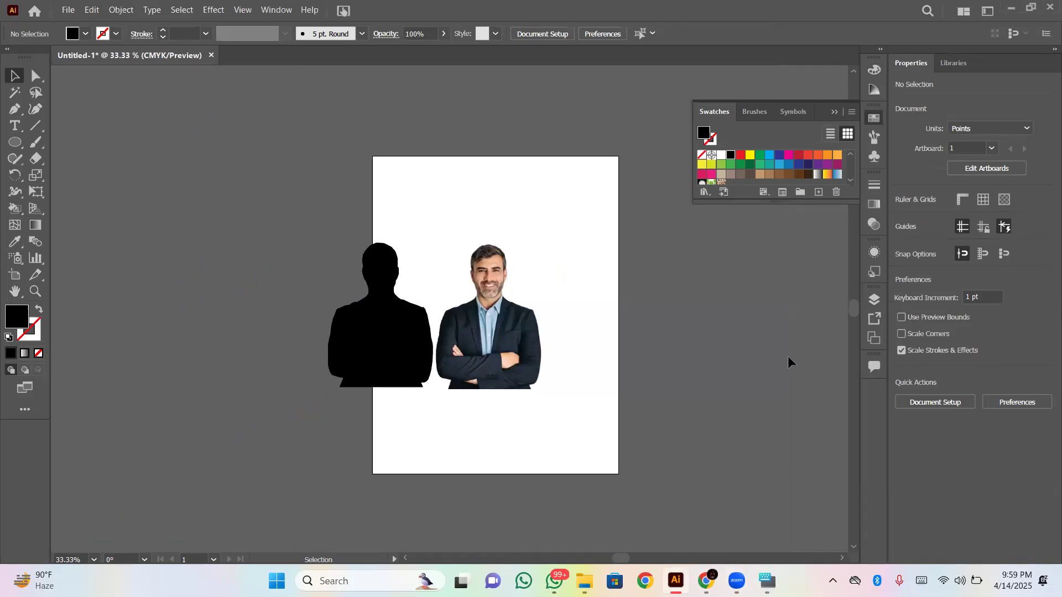
left_click(586, 568)
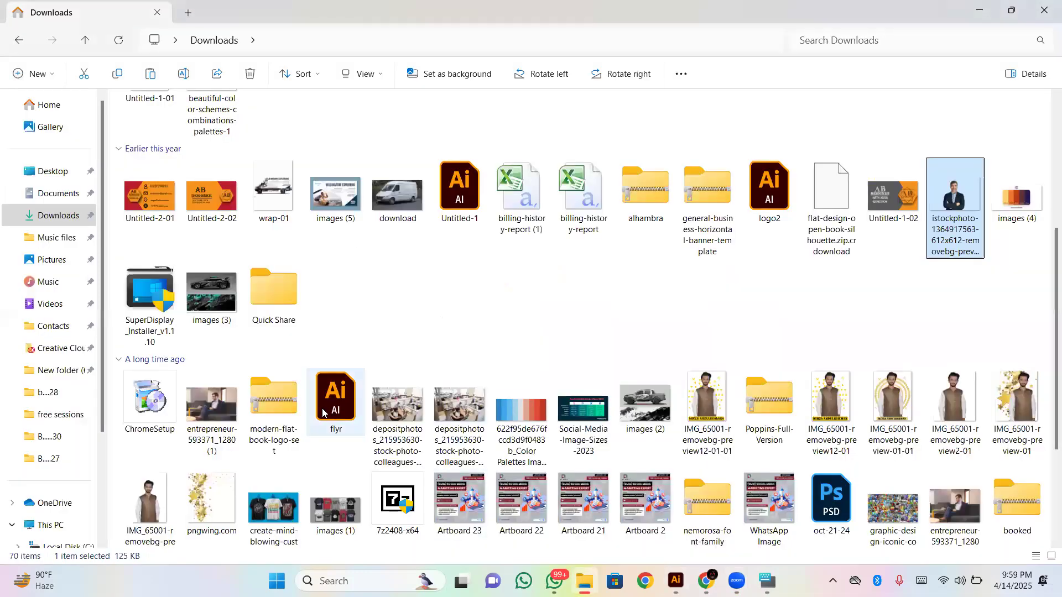
scroll(332, 412, "down", 3)
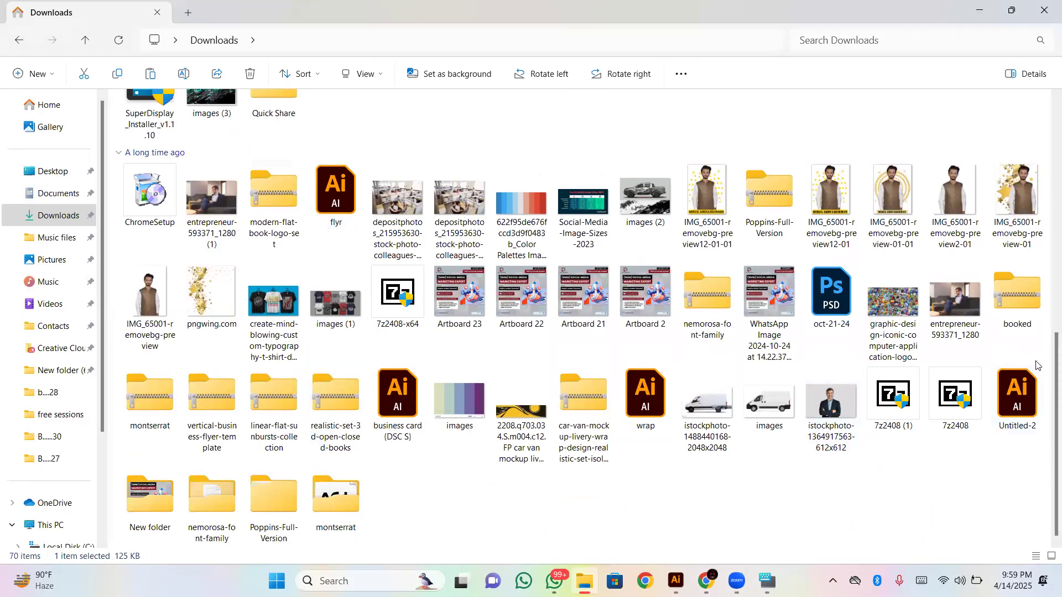
double_click(1009, 409)
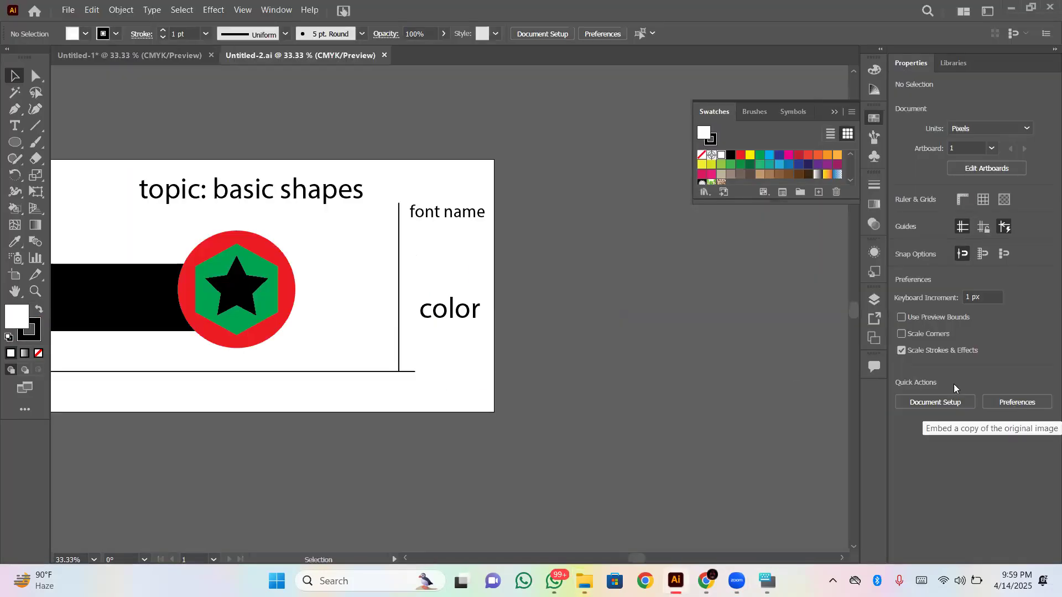
key("ctrl+minus")
key("ctrl+minus")
key("ctrl+minus")
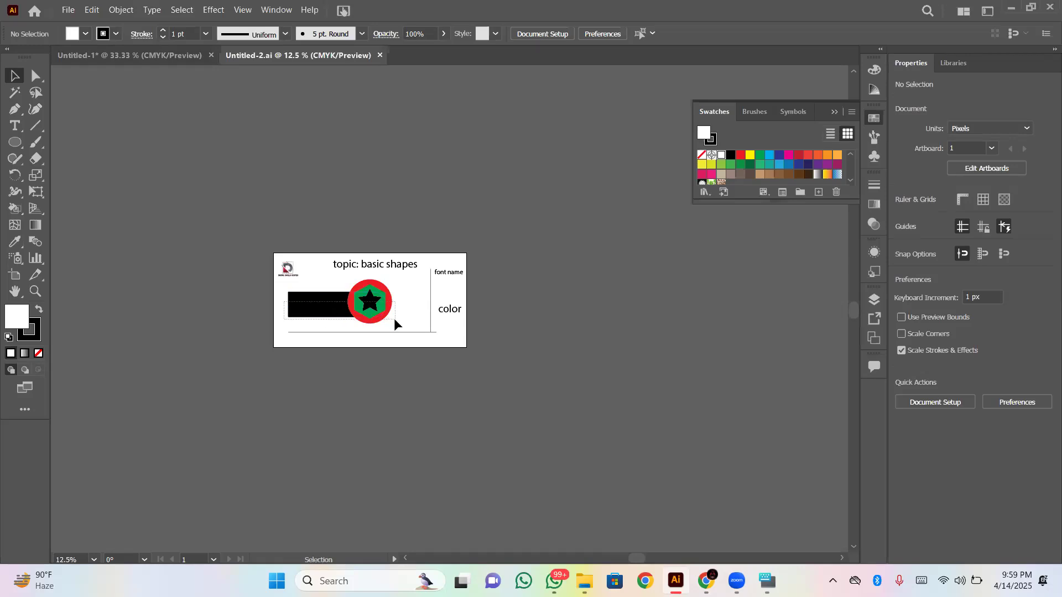
Show the on-screen keyboard again and delete the black bar, red circle, green hexagon and star from the Untitled-2 artboard.
left_click(387, 296)
key("ctrl+super+o")
left_click(903, 405)
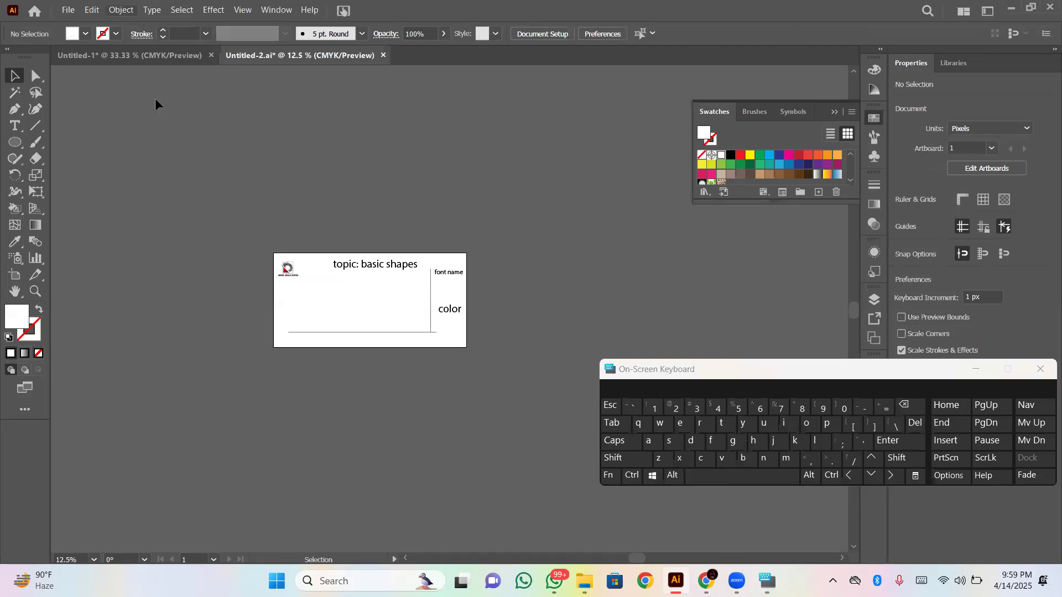
Copy the black silhouette from the Untitled-1 document.
left_click(156, 60)
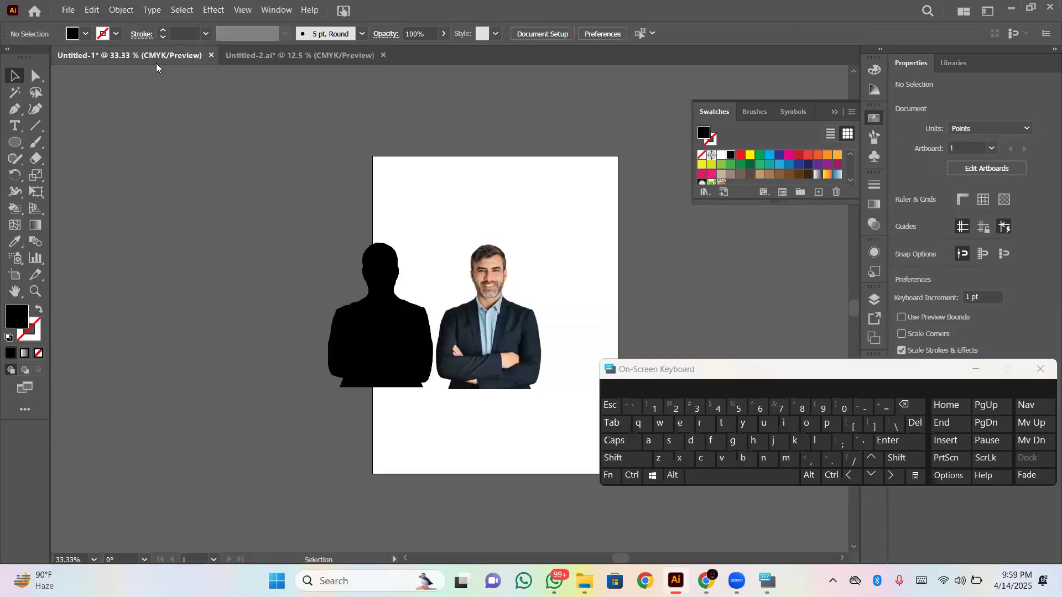
left_click(391, 312)
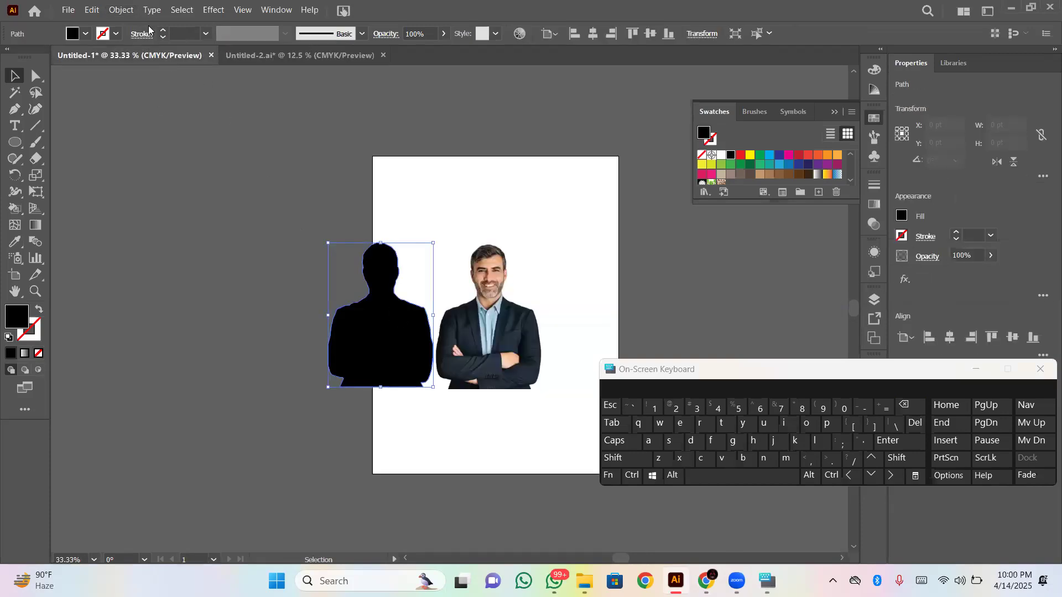
left_click(92, 10)
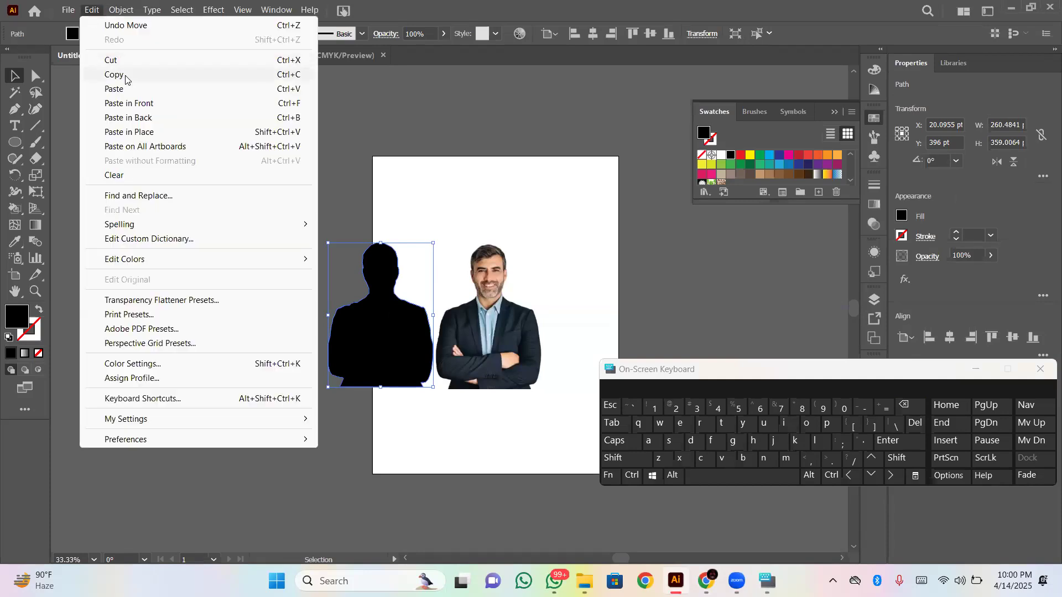
left_click(122, 75)
Paste the silhouette into Untitled-2 and place it in the blank area below the topic title.
left_click(232, 57)
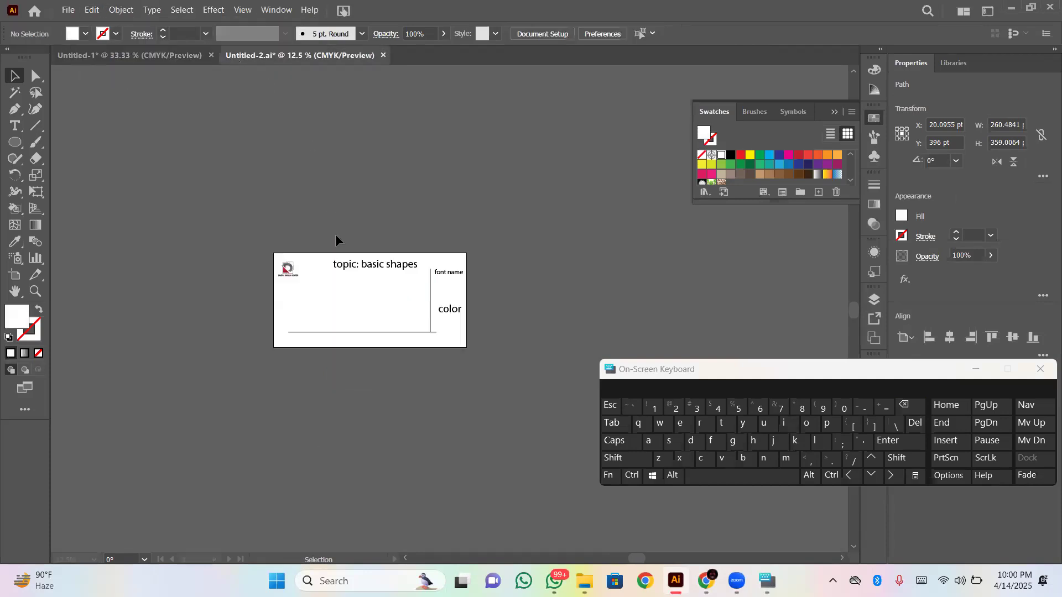
key("ctrl")
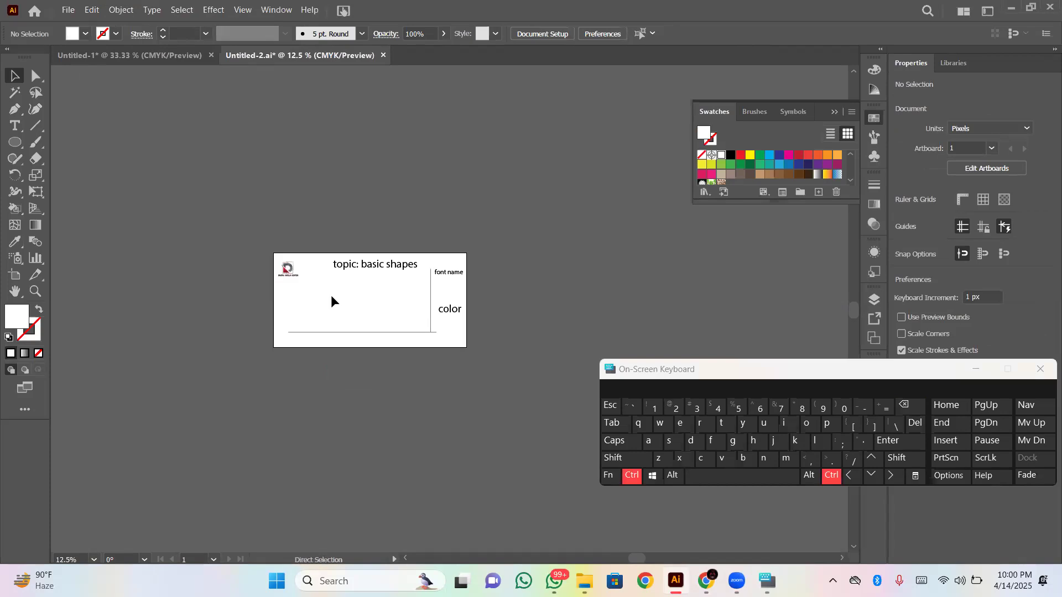
key("ctrl+v")
left_click_drag(444, 327, 338, 320)
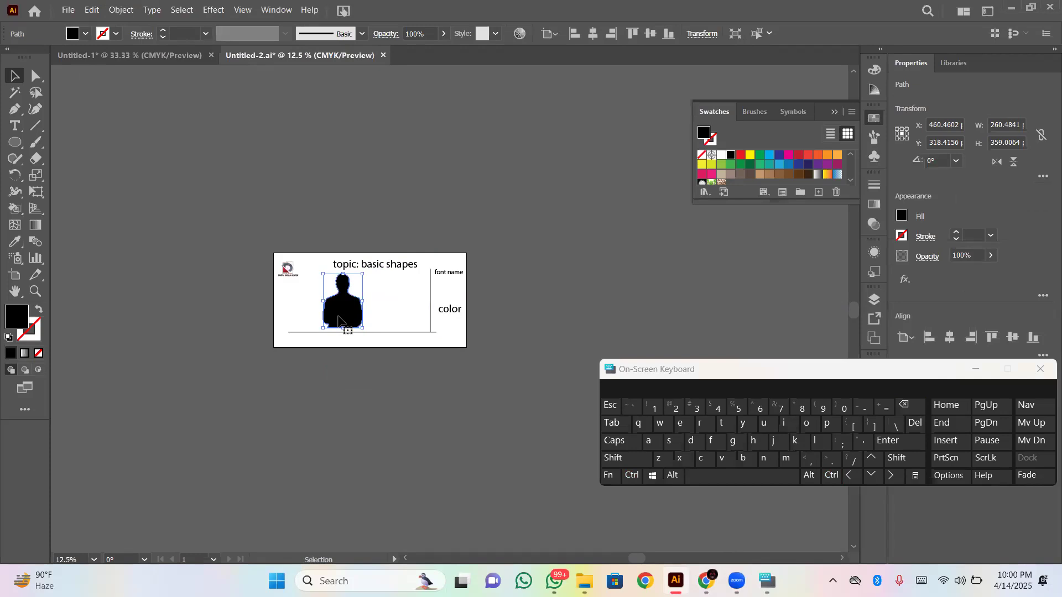